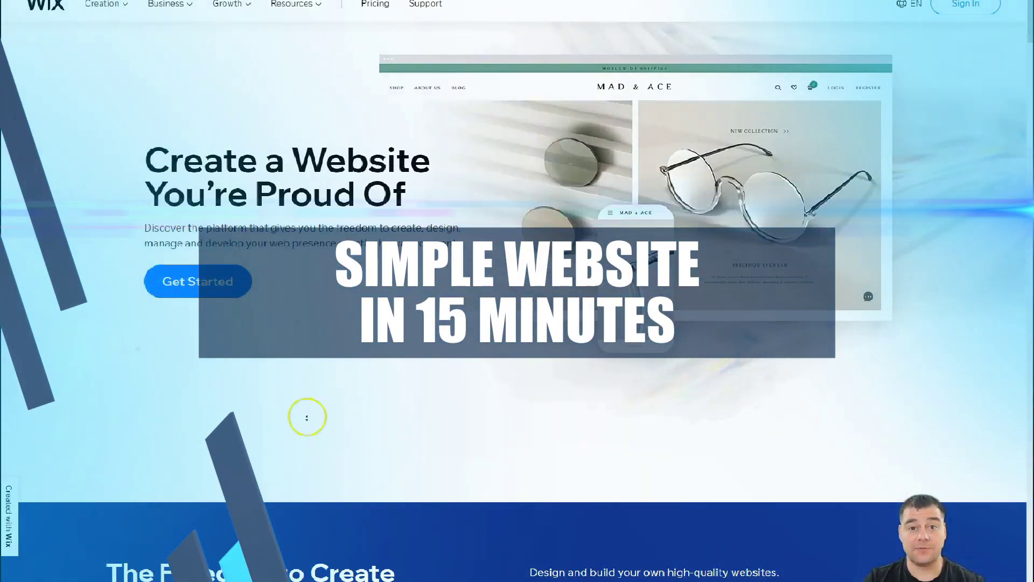
Scroll down through the Wix start page to look over its content
scroll(307, 417, "down", 3)
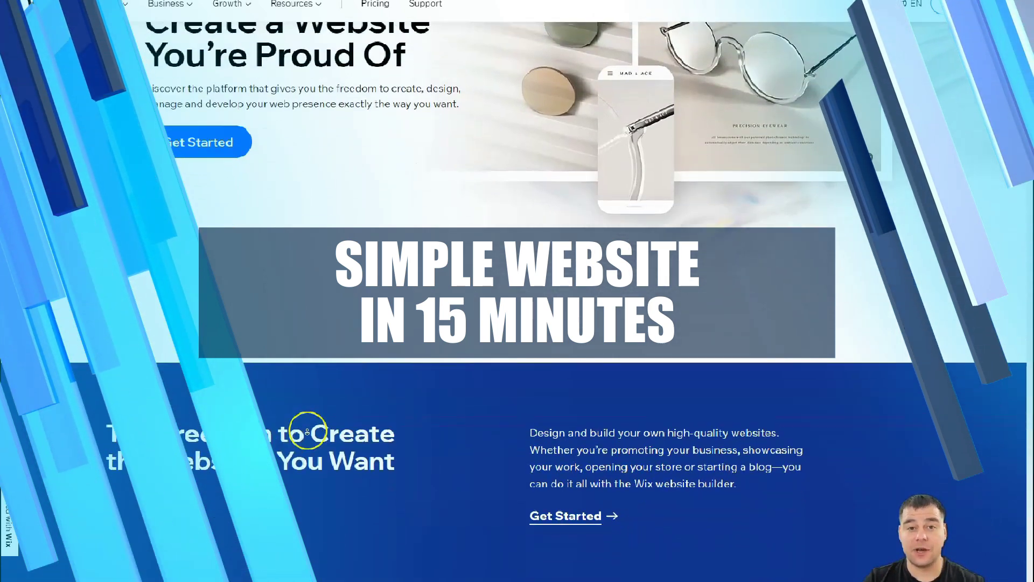
scroll(307, 431, "down", 1)
scroll(307, 431, "down", 1)
scroll(307, 431, "down", 1)
scroll(307, 431, "down", 1)
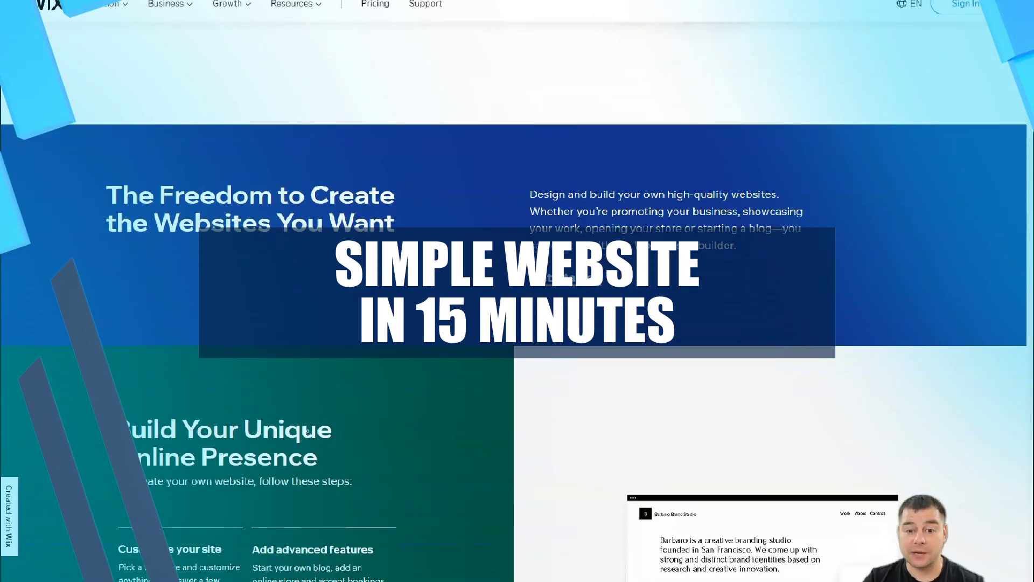
scroll(308, 431, "down", 1)
scroll(307, 431, "down", 1)
scroll(308, 431, "down", 1)
scroll(307, 433, "down", 1)
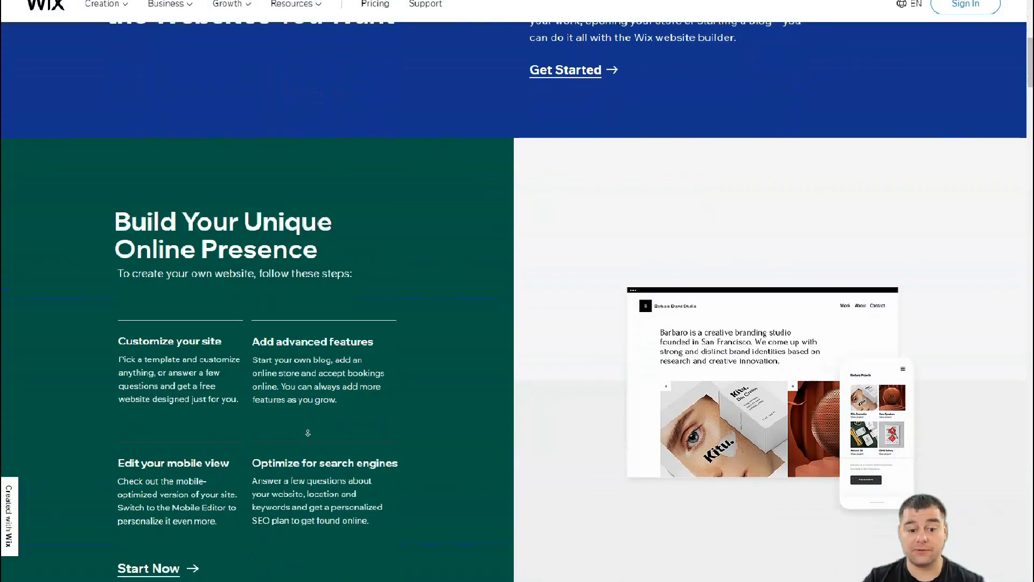
scroll(307, 433, "down", 1)
scroll(307, 432, "down", 1)
scroll(307, 433, "down", 1)
scroll(308, 434, "down", 1)
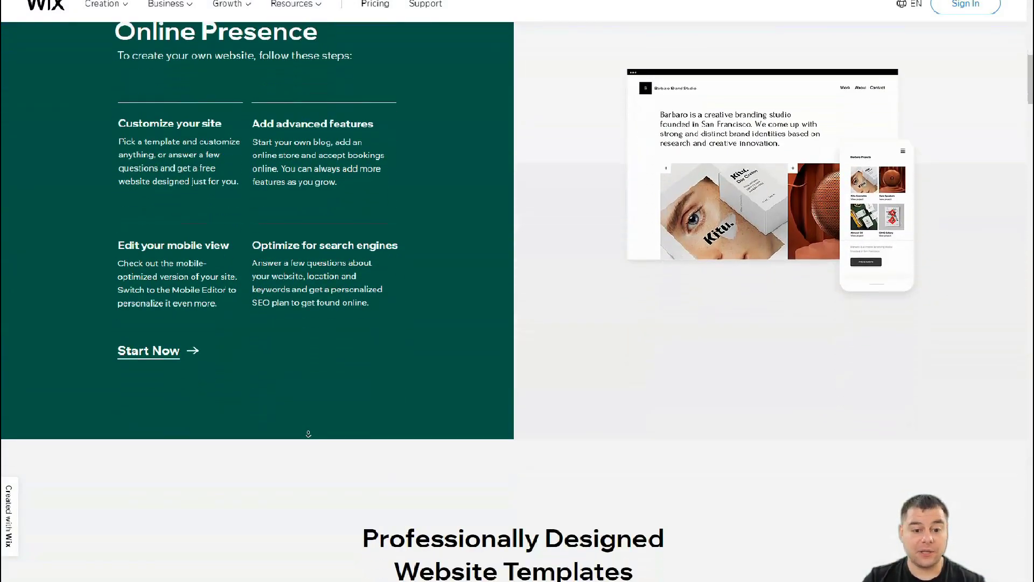
scroll(308, 434, "down", 1)
scroll(308, 434, "down", 1)
scroll(308, 435, "down", 1)
scroll(308, 435, "down", 1)
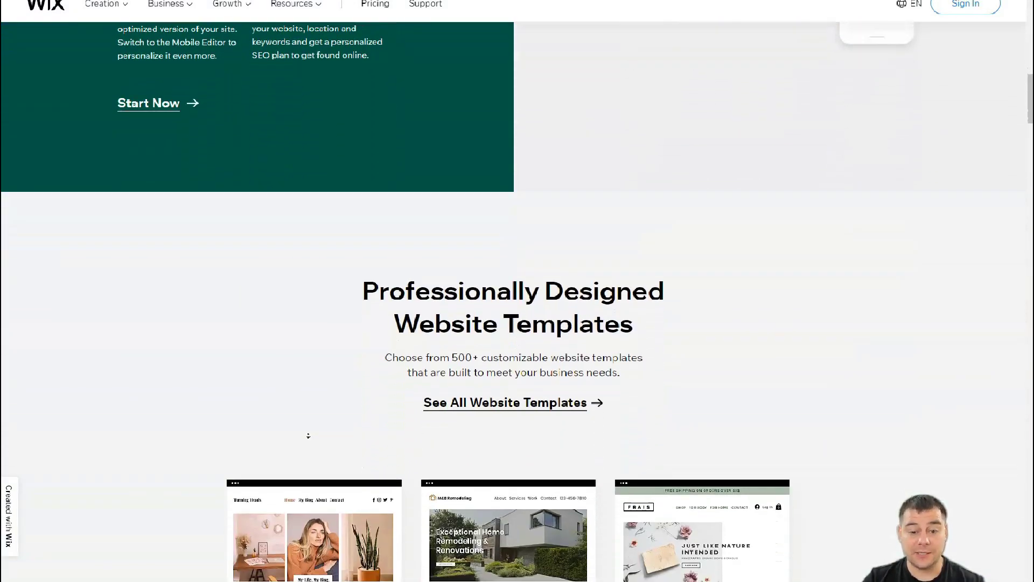
scroll(308, 435, "down", 1)
scroll(308, 435, "down", 1)
scroll(308, 435, "down", 1)
scroll(308, 435, "down", 1)
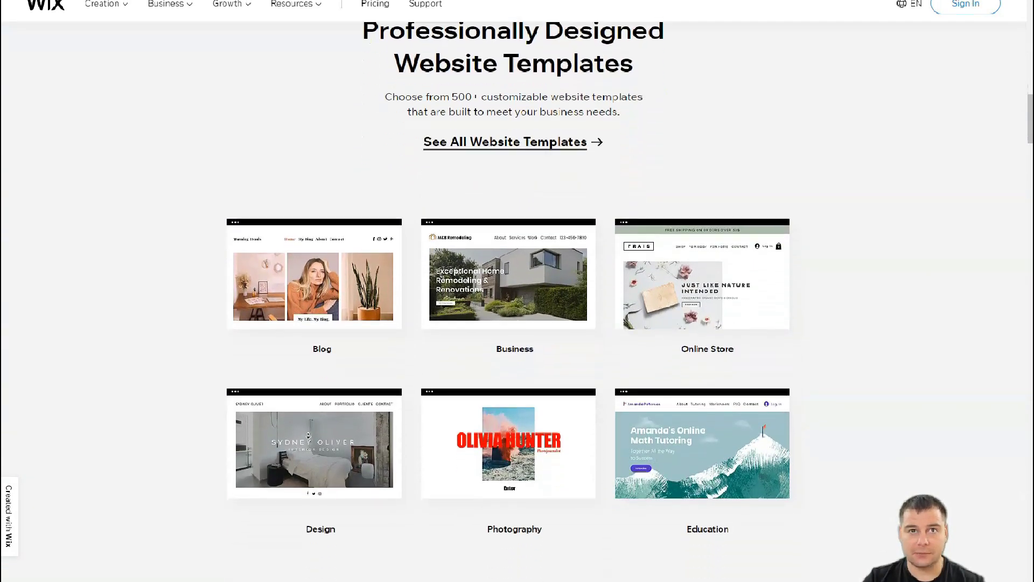
scroll(308, 435, "down", 1)
scroll(308, 436, "down", 1)
scroll(308, 435, "down", 1)
scroll(308, 435, "down", 1)
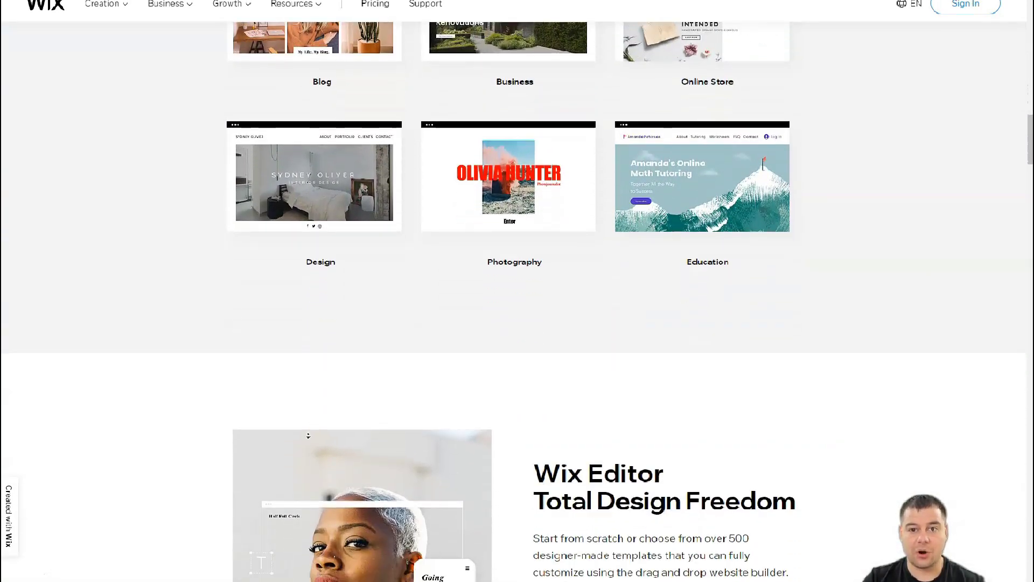
scroll(308, 435, "down", 1)
scroll(309, 435, "down", 1)
scroll(308, 435, "down", 1)
scroll(308, 435, "down", 1)
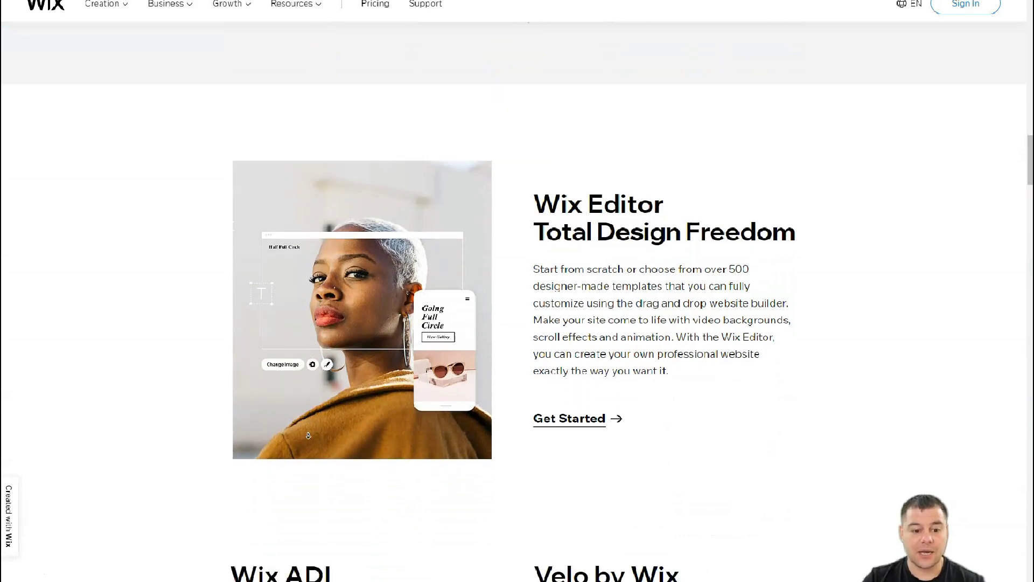
scroll(308, 435, "down", 1)
scroll(308, 436, "down", 1)
scroll(308, 435, "down", 1)
scroll(308, 435, "down", 1)
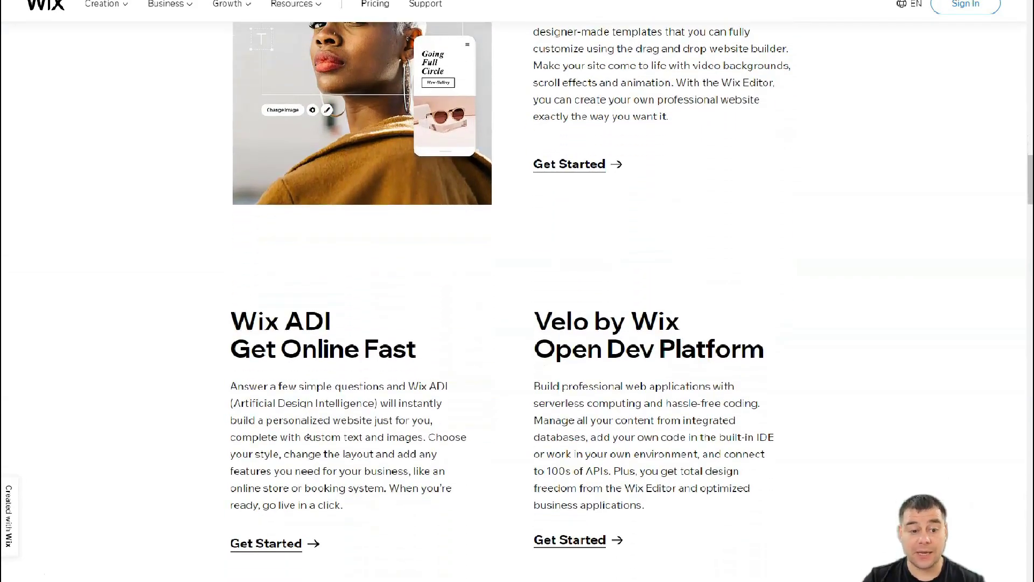
scroll(308, 436, "down", 1)
scroll(308, 436, "down", 1)
scroll(308, 437, "down", 1)
scroll(308, 437, "down", 1)
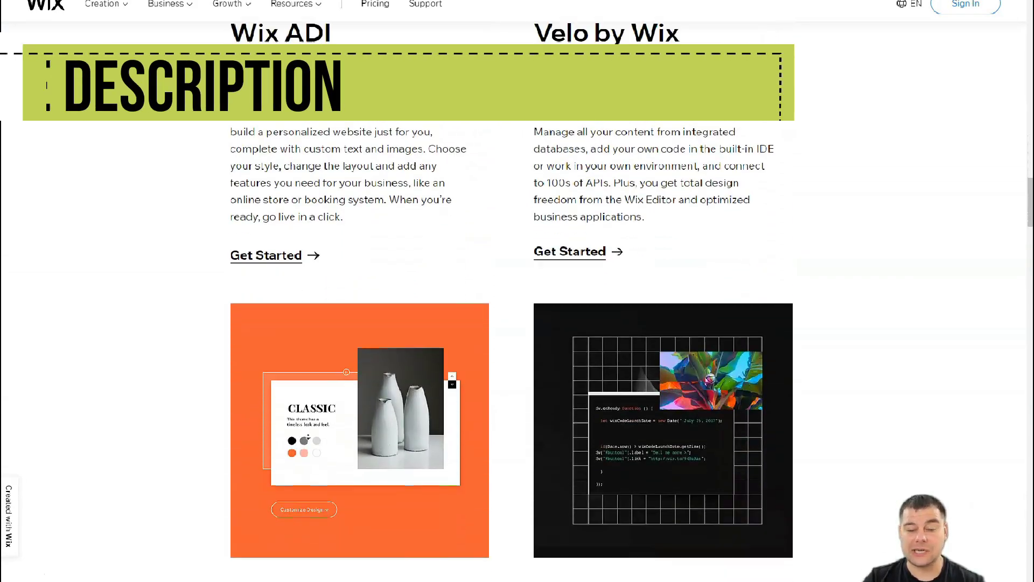
scroll(308, 436, "down", 1)
scroll(308, 437, "down", 1)
scroll(308, 437, "down", 1)
scroll(308, 437, "down", 1)
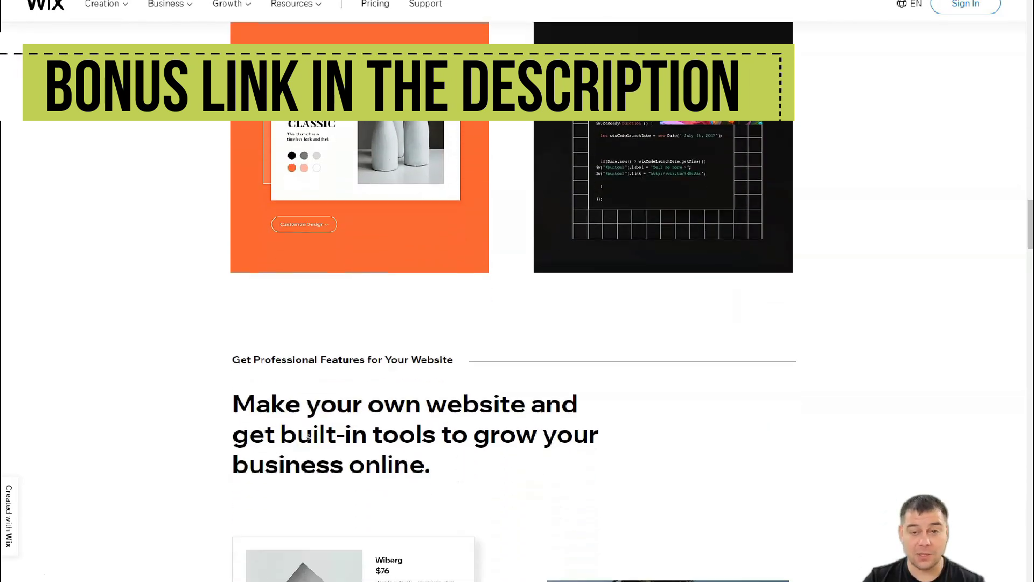
scroll(308, 435, "down", 1)
scroll(308, 435, "down", 1)
scroll(308, 436, "down", 1)
scroll(308, 437, "down", 1)
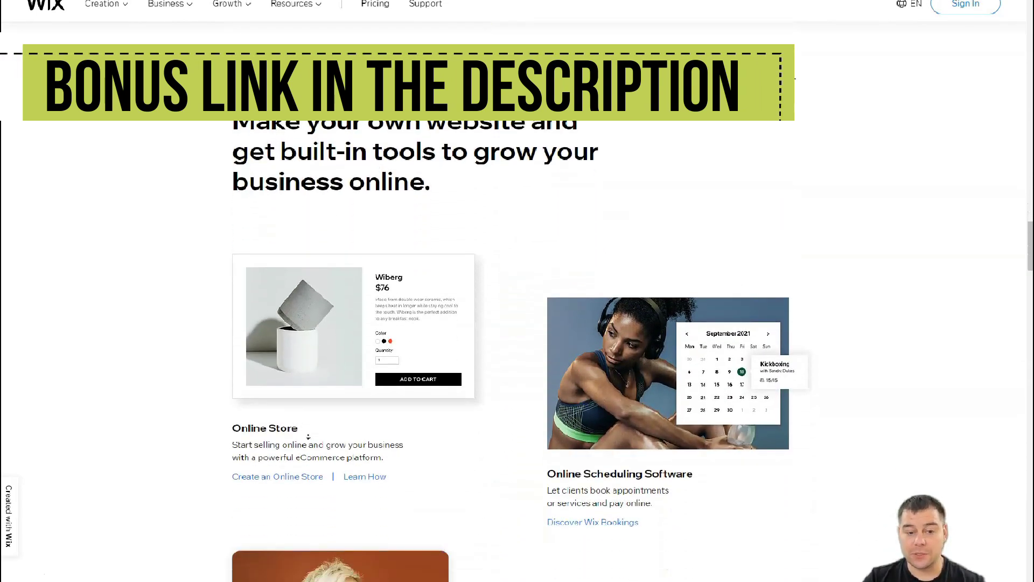
scroll(308, 437, "down", 1)
scroll(308, 436, "down", 1)
scroll(308, 437, "down", 1)
scroll(308, 437, "down", 1)
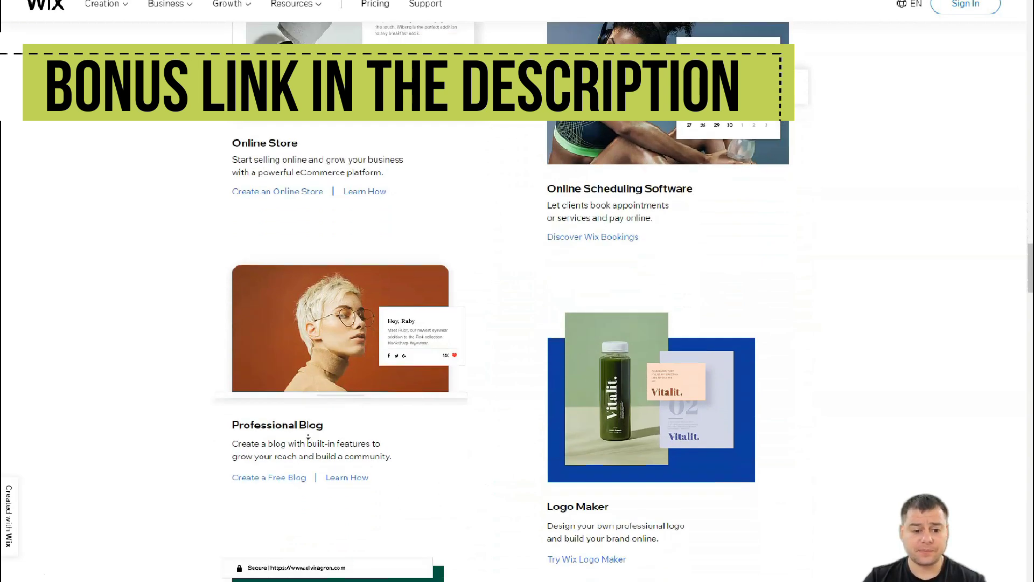
scroll(308, 437, "down", 1)
scroll(308, 437, "down", 1)
scroll(308, 436, "down", 1)
scroll(308, 437, "down", 1)
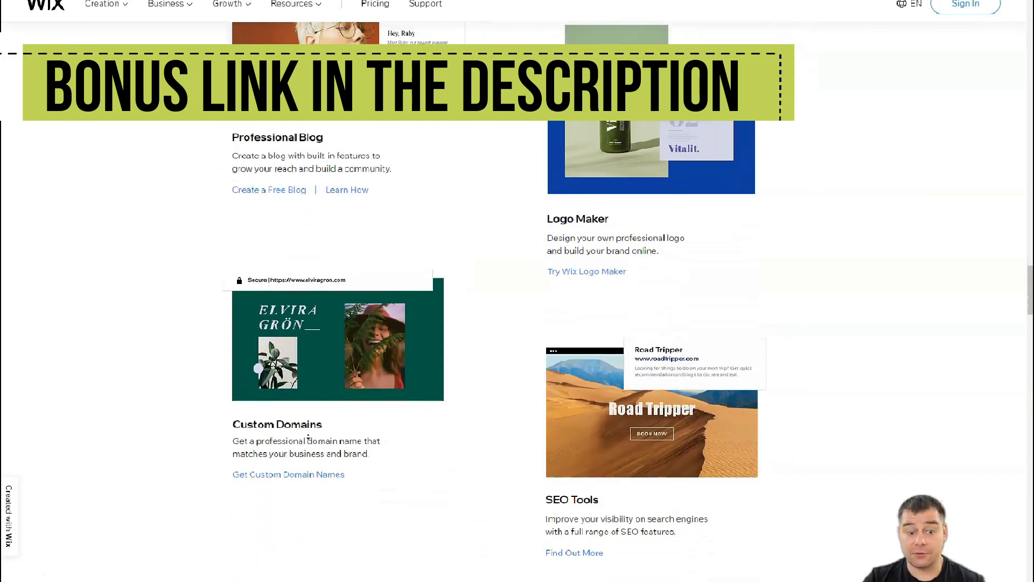
scroll(308, 436, "down", 1)
scroll(308, 437, "down", 1)
scroll(310, 434, "down", 1)
scroll(313, 429, "down", 1)
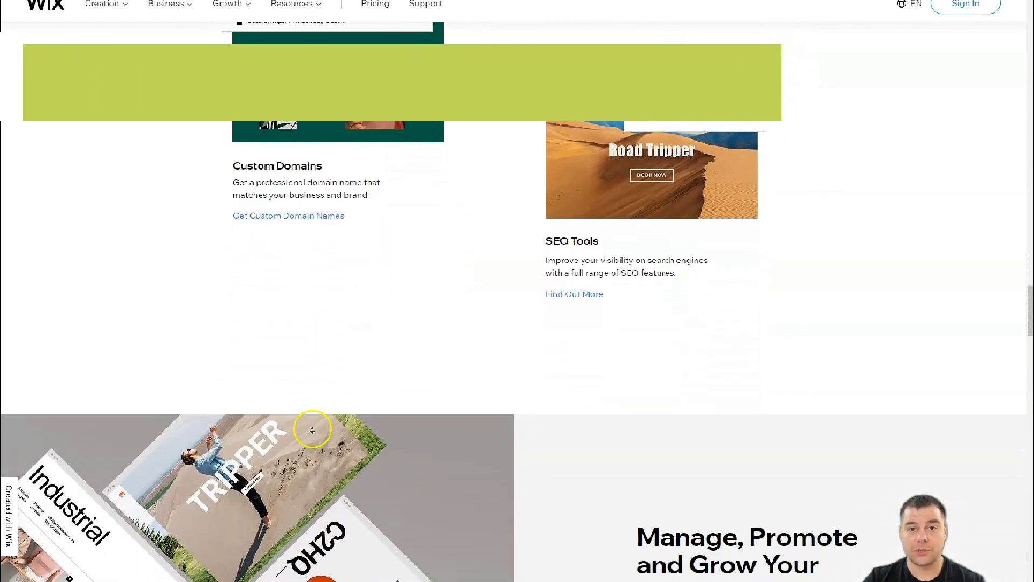
scroll(312, 429, "down", 1)
scroll(314, 431, "down", 1)
scroll(316, 432, "down", 1)
scroll(317, 433, "down", 1)
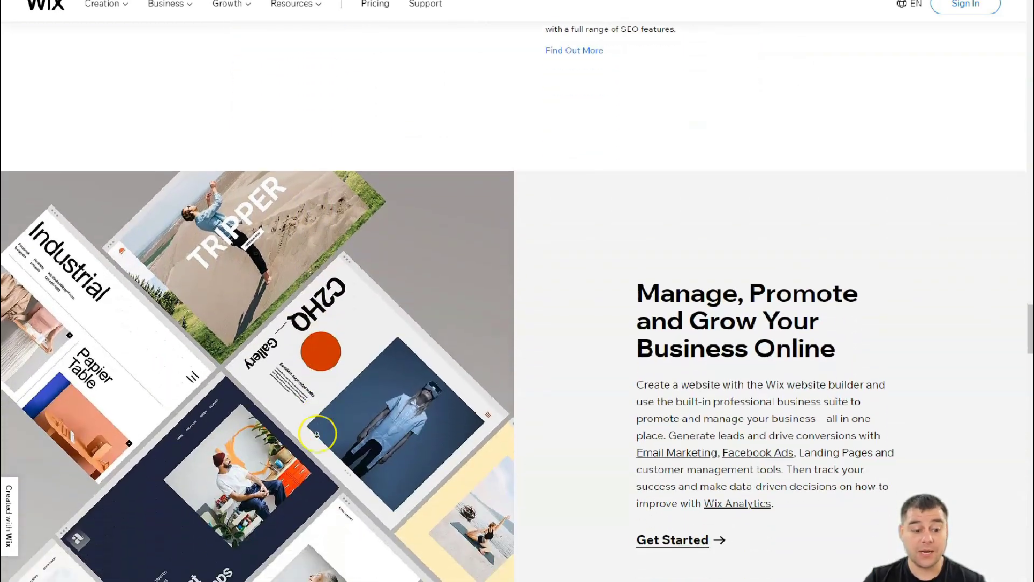
scroll(317, 434, "down", 1)
scroll(318, 433, "down", 1)
scroll(317, 434, "down", 1)
scroll(317, 435, "down", 1)
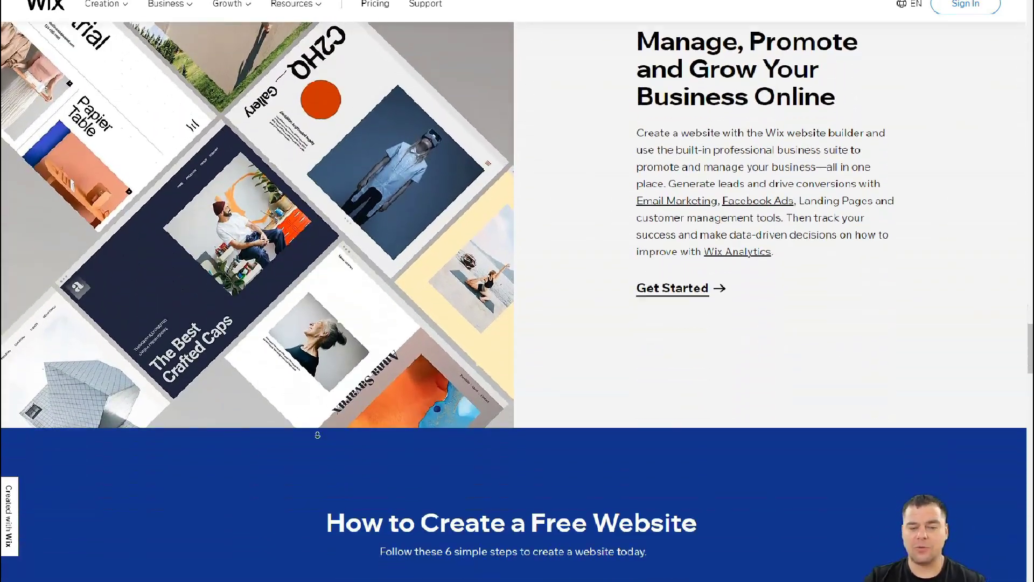
scroll(317, 434, "down", 1)
scroll(317, 434, "down", 1)
scroll(317, 432, "down", 1)
scroll(316, 431, "down", 1)
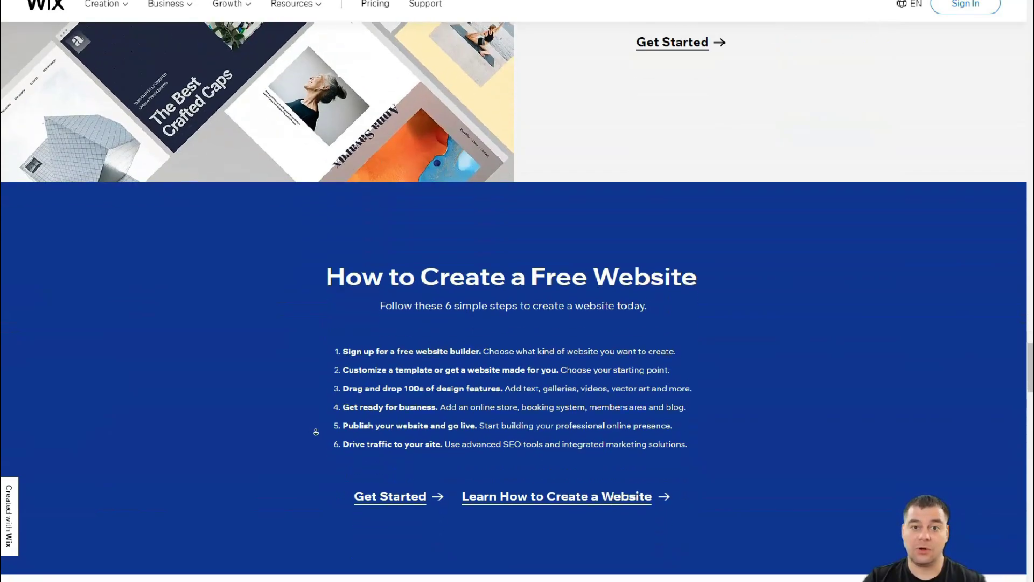
scroll(316, 432, "down", 1)
scroll(315, 430, "down", 1)
scroll(318, 434, "down", 1)
scroll(321, 437, "down", 1)
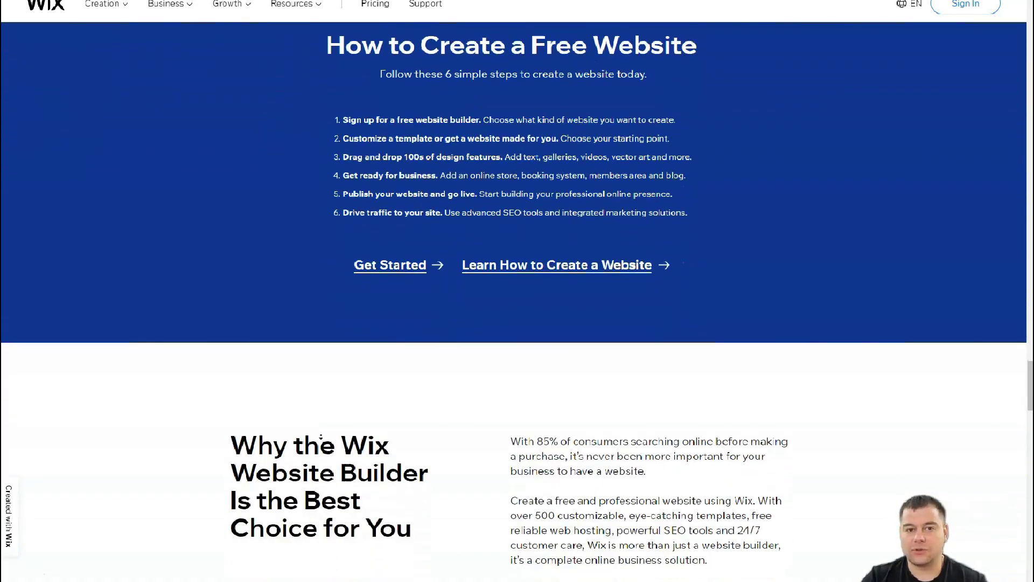
scroll(321, 437, "down", 1)
scroll(321, 438, "down", 1)
scroll(321, 437, "down", 1)
scroll(321, 436, "down", 1)
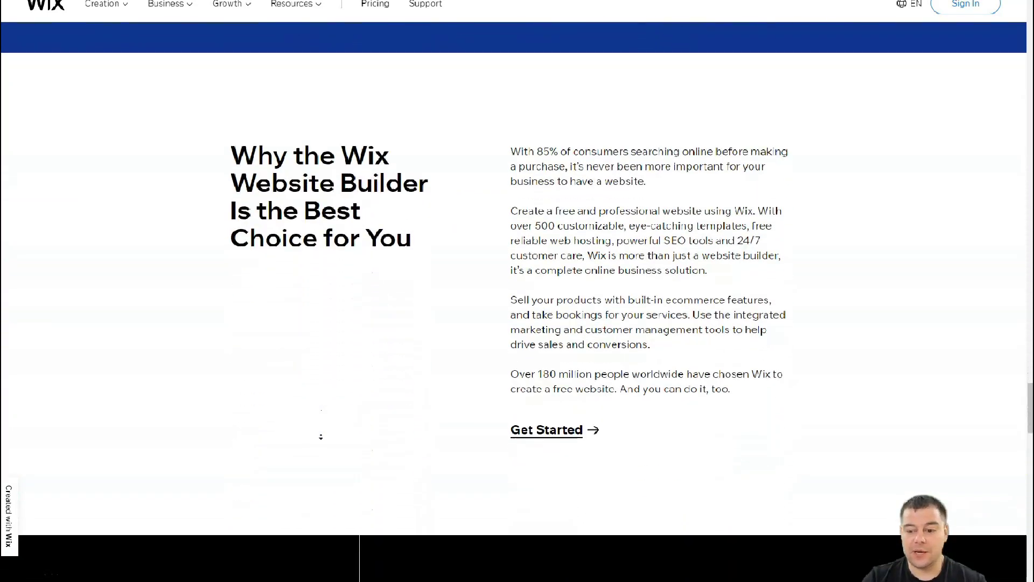
scroll(321, 436, "down", 1)
scroll(321, 437, "down", 1)
scroll(321, 437, "down", 1)
scroll(321, 437, "down", 1)
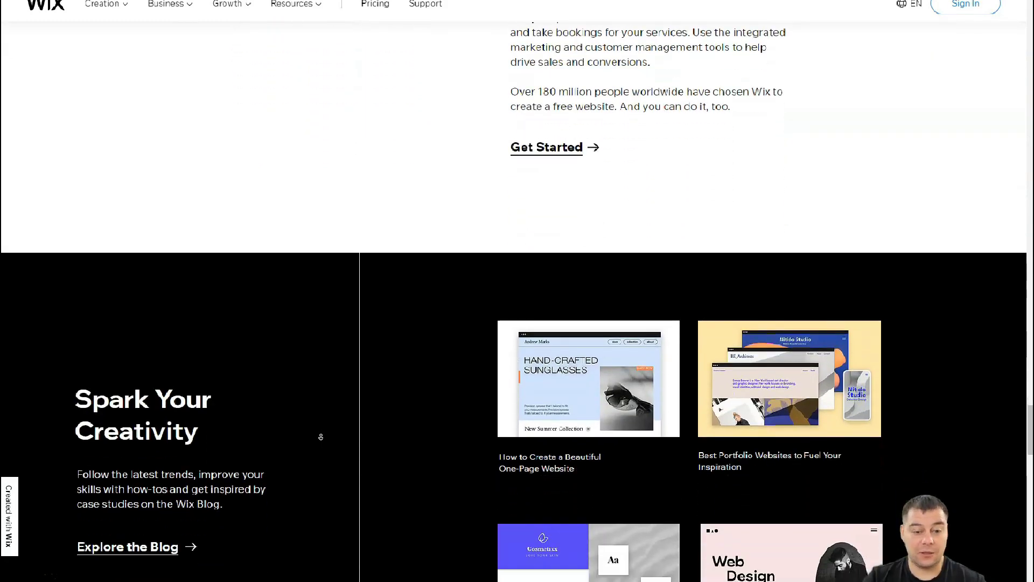
scroll(320, 437, "down", 1)
scroll(320, 437, "down", 1)
scroll(320, 437, "down", 1)
scroll(320, 436, "down", 1)
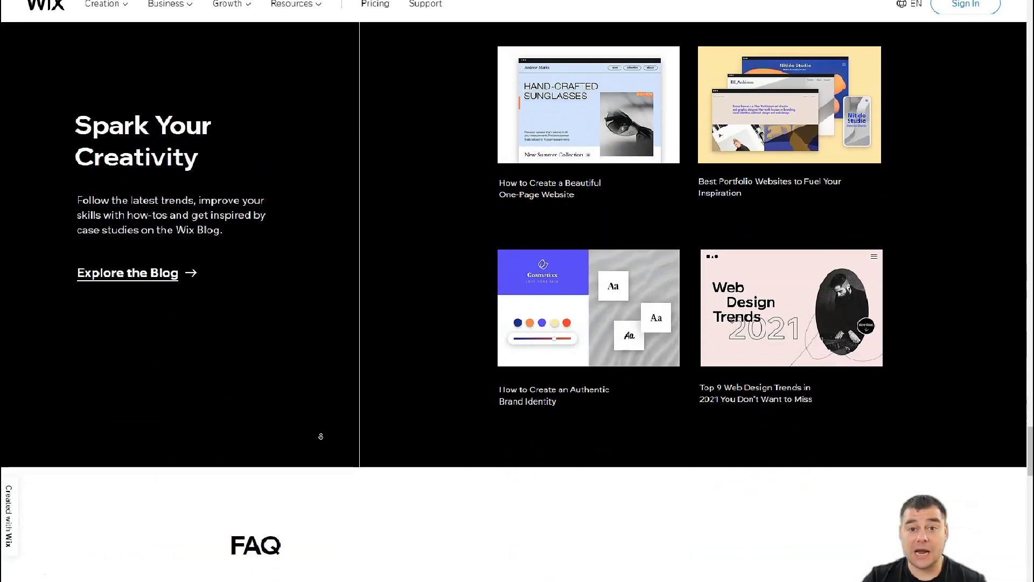
scroll(321, 436, "down", 1)
scroll(320, 436, "down", 1)
scroll(321, 436, "down", 1)
scroll(320, 436, "down", 1)
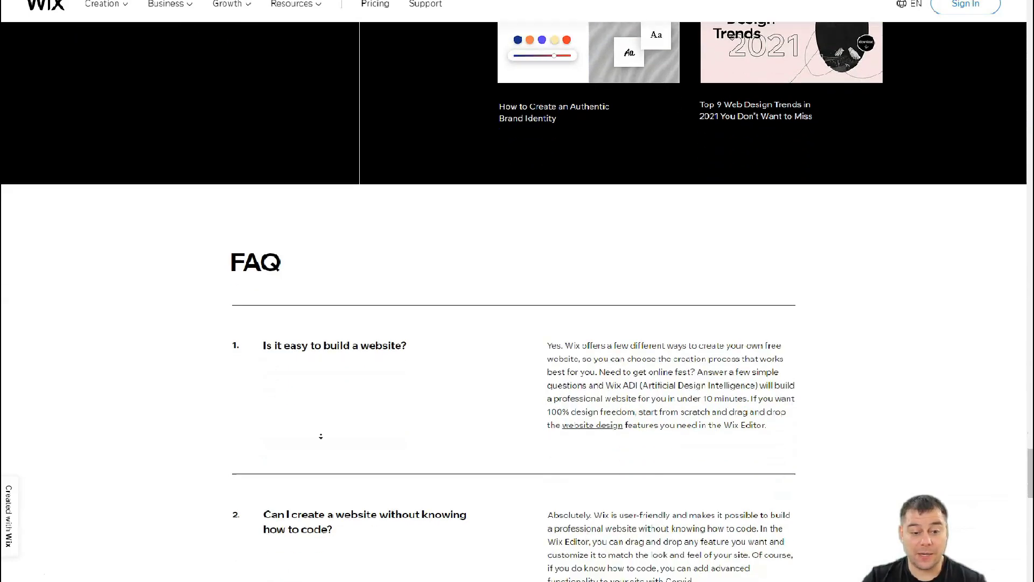
scroll(321, 437, "down", 1)
scroll(321, 437, "down", 1)
scroll(322, 437, "down", 1)
scroll(324, 437, "down", 1)
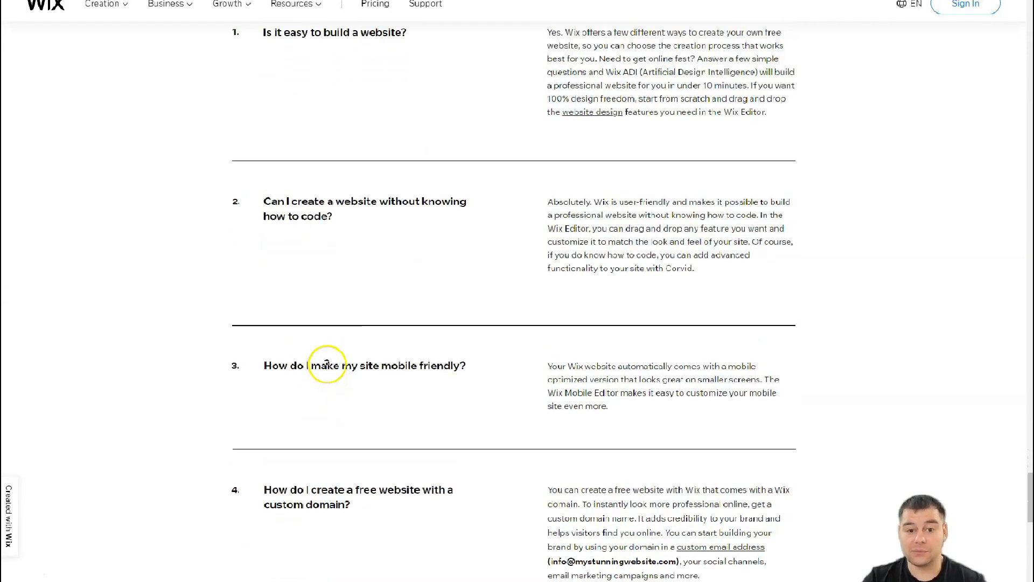
Return to the top, pick a website category, and choose Edit a Template
scroll(326, 364, "up", 2)
scroll(326, 362, "up", 3)
scroll(326, 361, "up", 3)
scroll(326, 359, "up", 3)
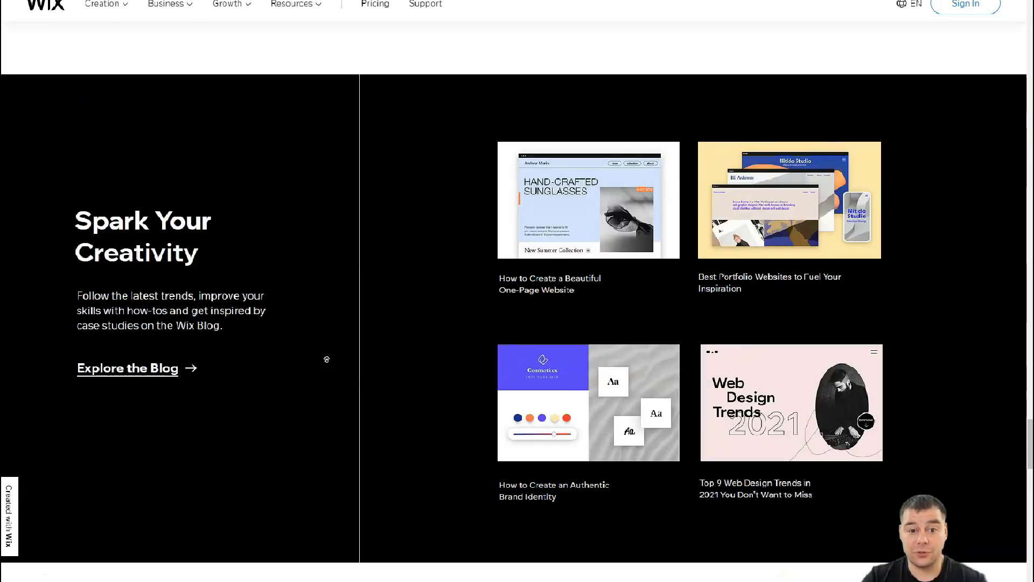
scroll(326, 359, "up", 3)
scroll(326, 358, "up", 3)
scroll(325, 358, "up", 3)
scroll(328, 359, "up", 3)
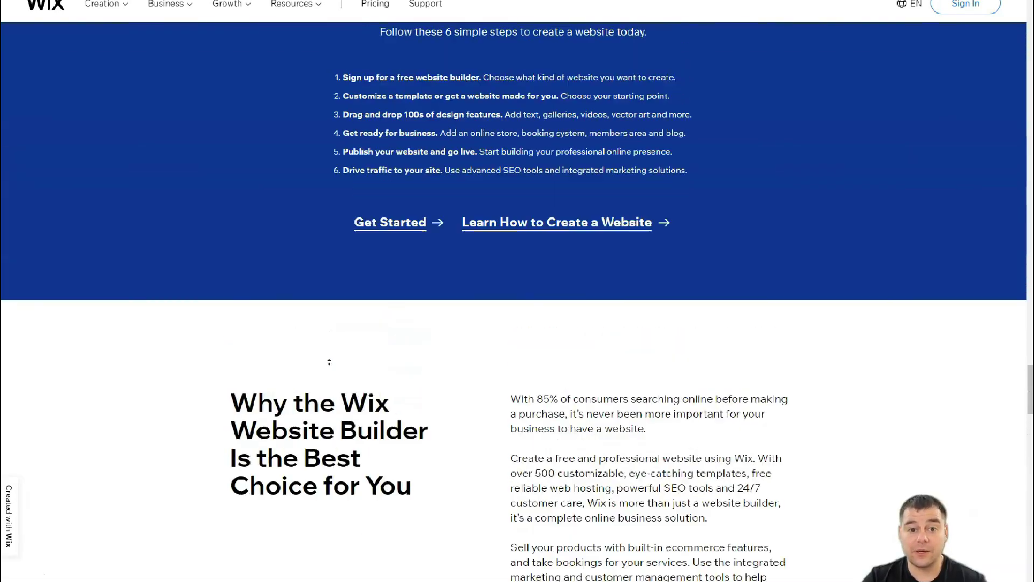
scroll(329, 361, "up", 3)
scroll(329, 362, "up", 3)
scroll(329, 361, "up", 3)
scroll(330, 362, "up", 2)
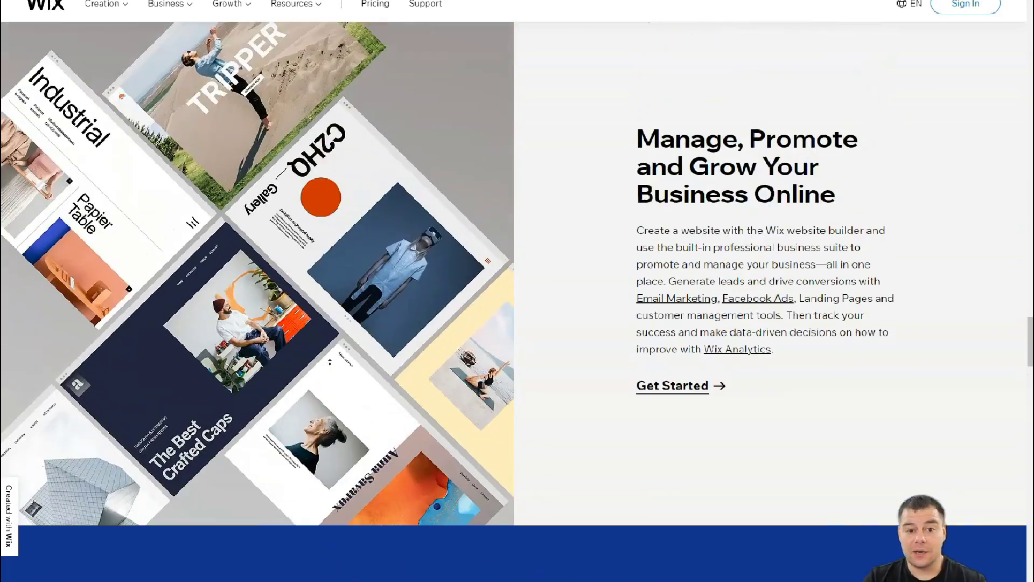
scroll(330, 362, "up", 3)
scroll(331, 361, "up", 3)
scroll(332, 359, "up", 3)
scroll(333, 358, "up", 4)
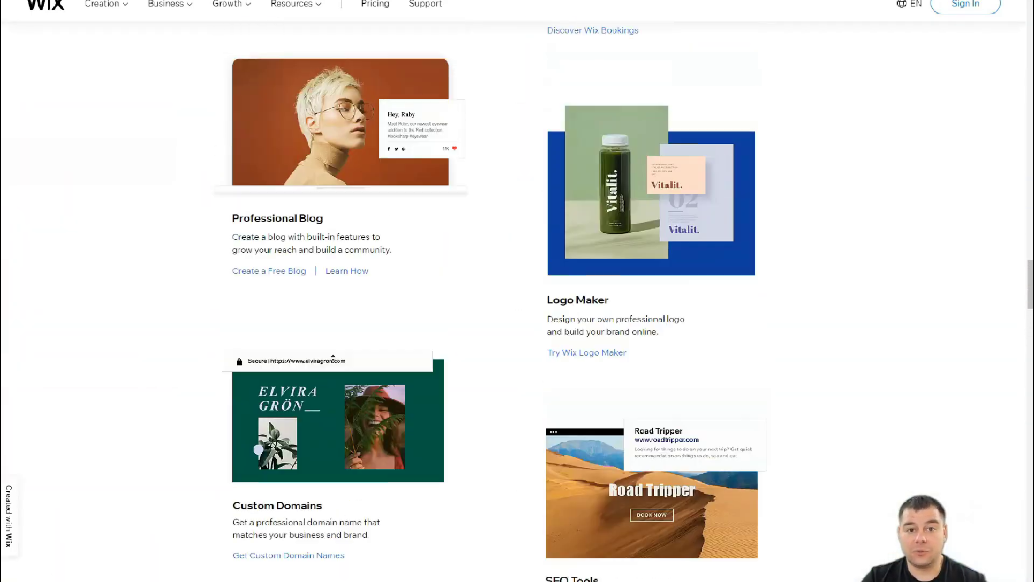
scroll(332, 356, "up", 3)
scroll(334, 356, "up", 3)
scroll(334, 356, "up", 3)
scroll(335, 355, "up", 4)
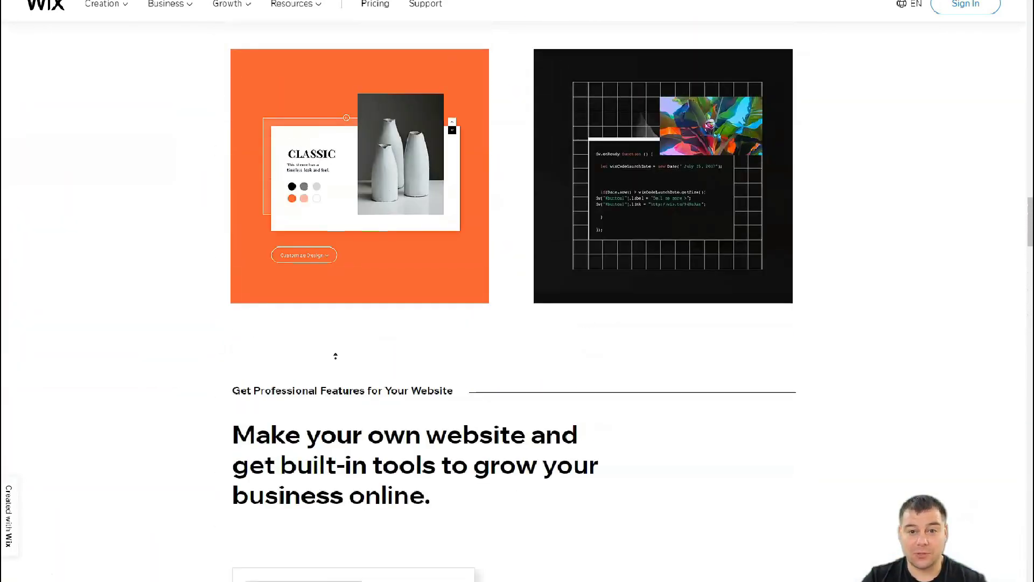
scroll(336, 354, "up", 3)
scroll(339, 353, "up", 4)
scroll(341, 350, "up", 3)
scroll(343, 347, "up", 4)
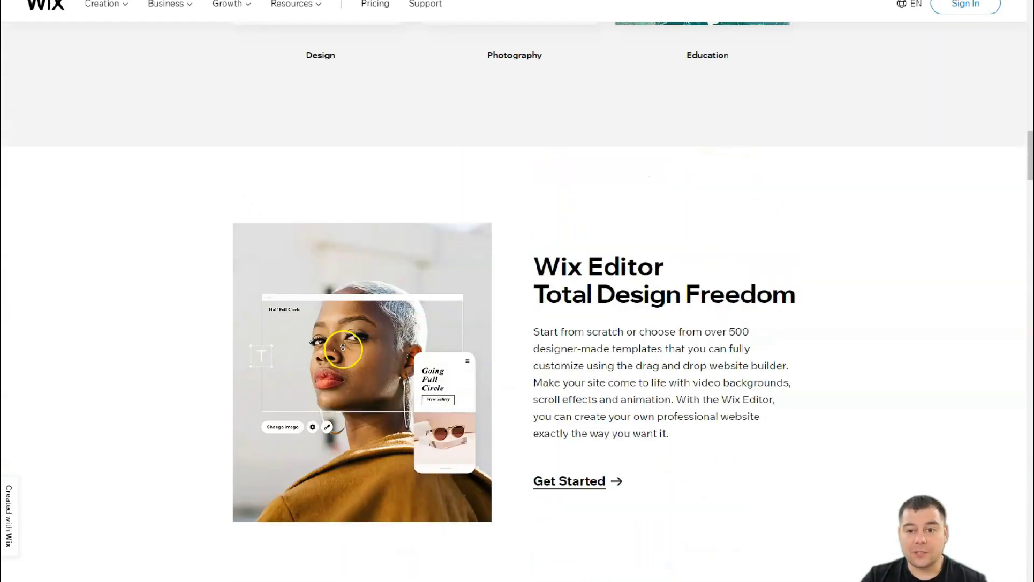
scroll(343, 347, "up", 3)
scroll(342, 347, "up", 3)
scroll(345, 346, "up", 3)
scroll(346, 344, "up", 3)
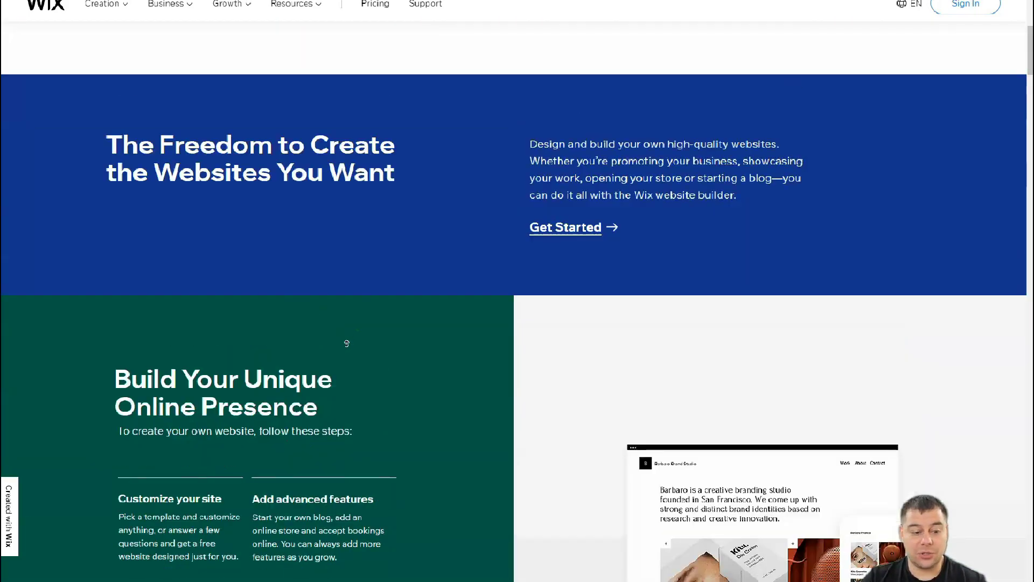
scroll(351, 342, "up", 5)
scroll(353, 342, "up", 2)
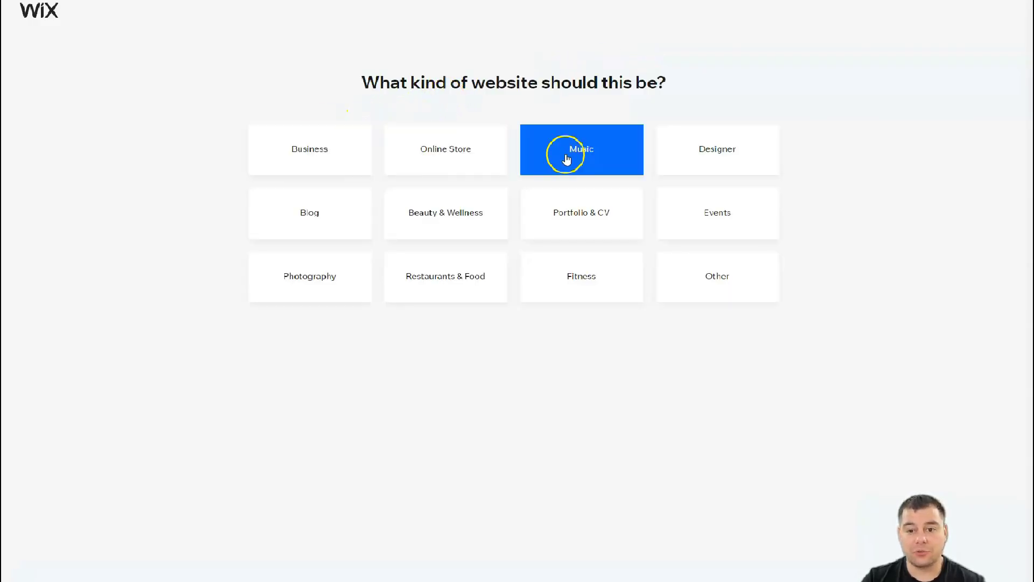
left_click(722, 278)
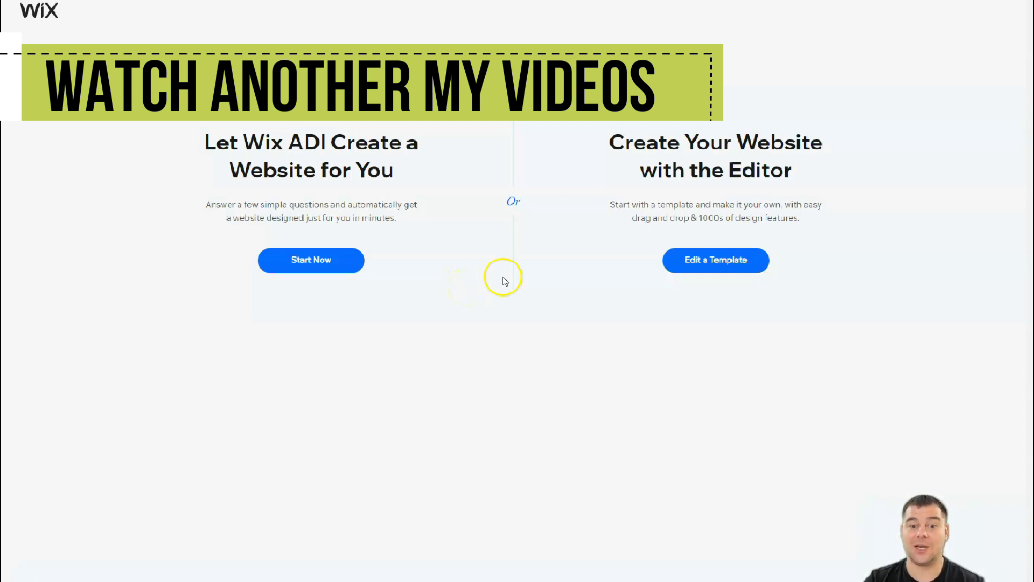
left_click(714, 271)
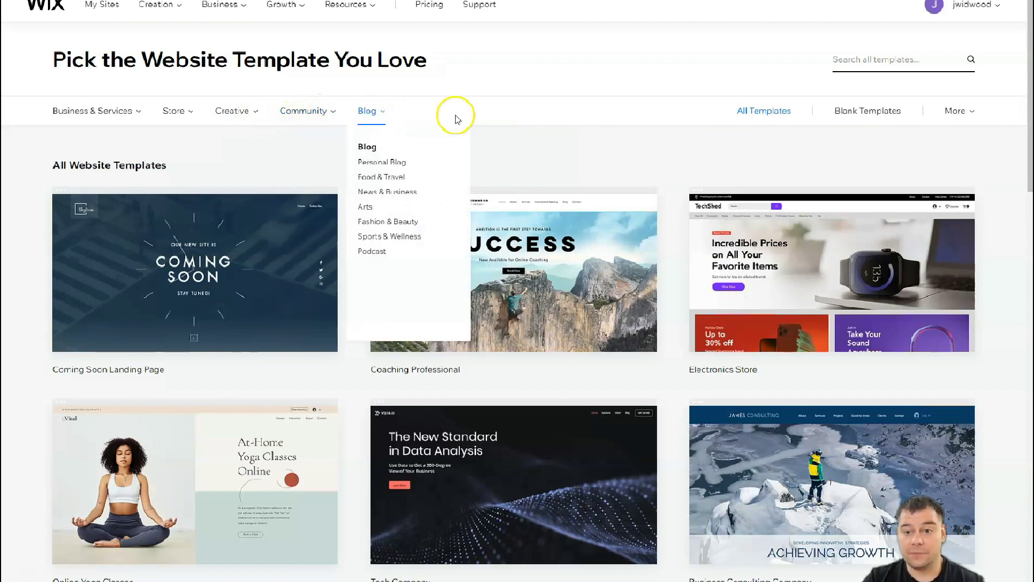
Preview the Blank Templates category, then switch back to All Templates
left_click(857, 115)
mouse_move(832, 234)
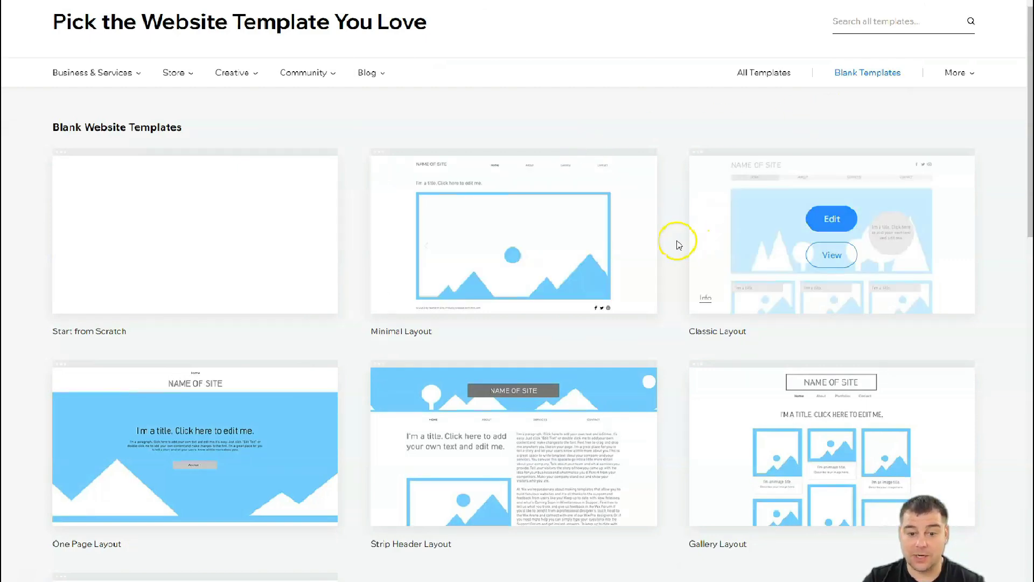
scroll(673, 239, "down", 3)
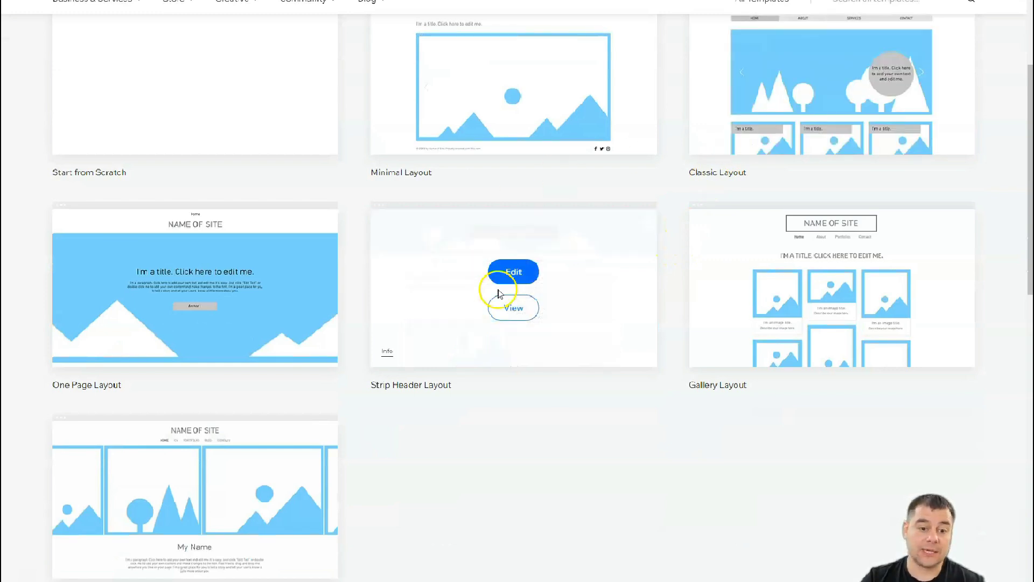
scroll(215, 269, "up", 4)
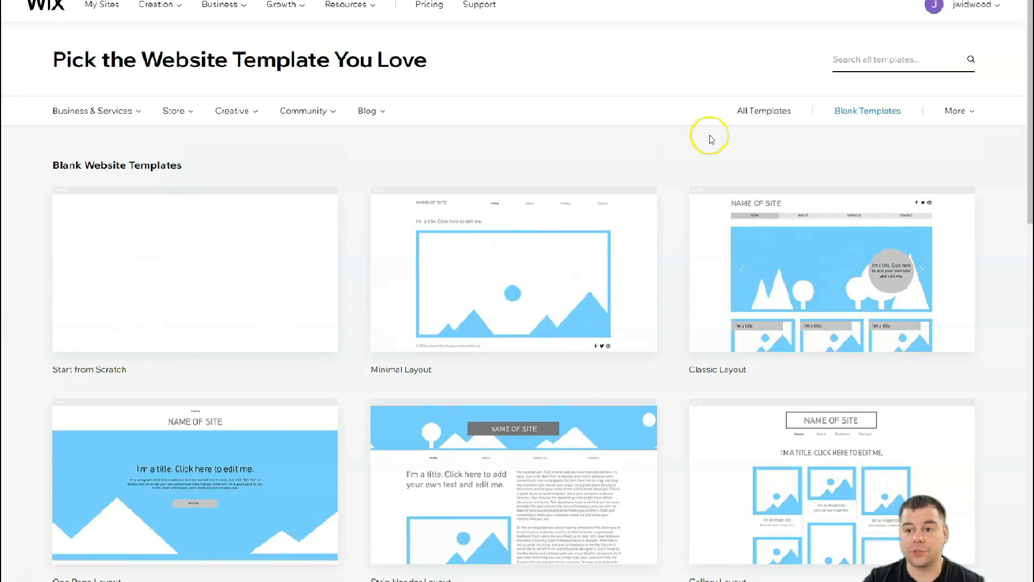
left_click(781, 114)
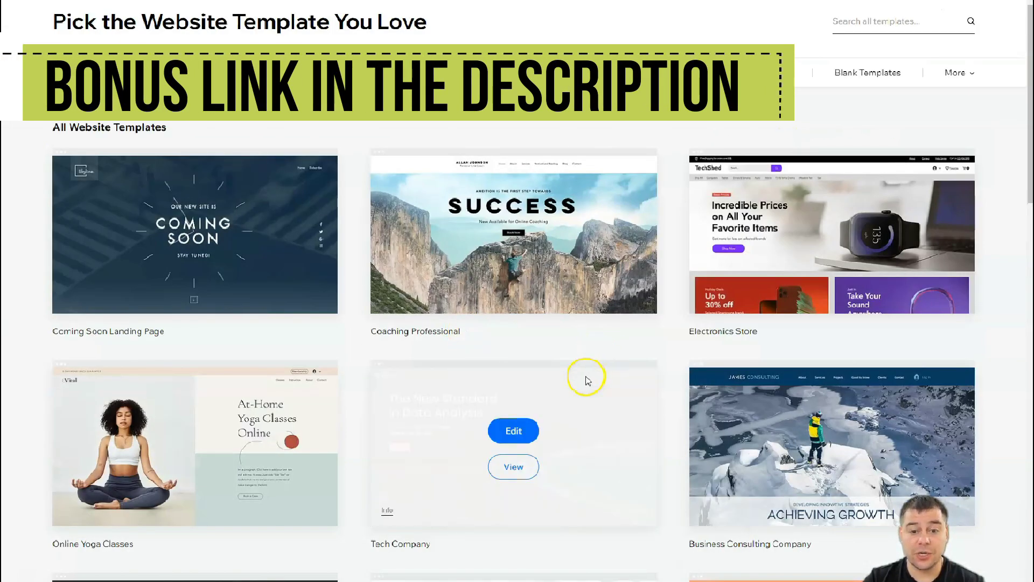
Page through the template gallery to page 5, then page 7
scroll(583, 377, "down", 7)
scroll(556, 393, "down", 6)
scroll(557, 392, "down", 4)
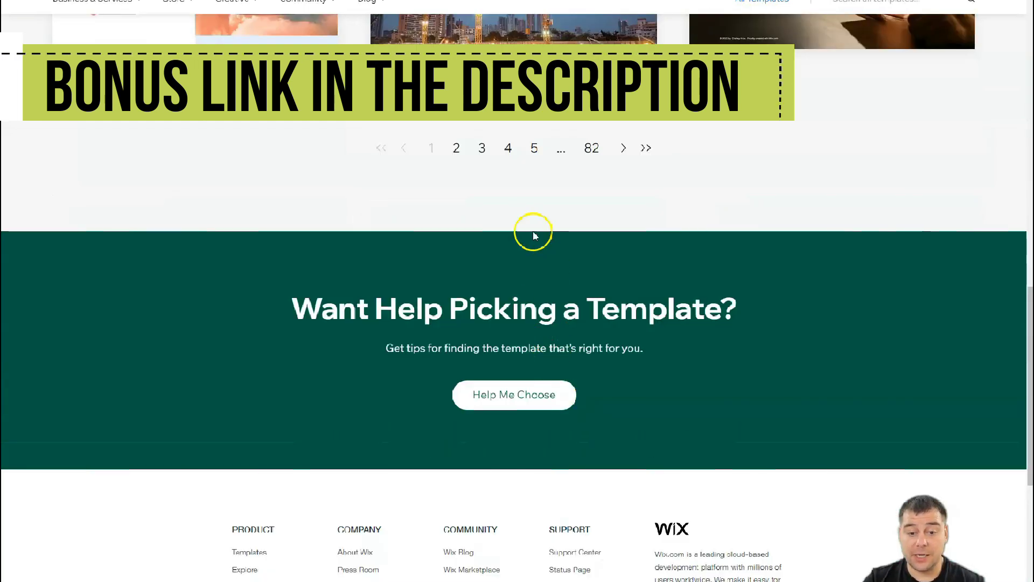
left_click(534, 151)
scroll(589, 330, "down", 5)
scroll(589, 330, "down", 4)
scroll(592, 332, "down", 5)
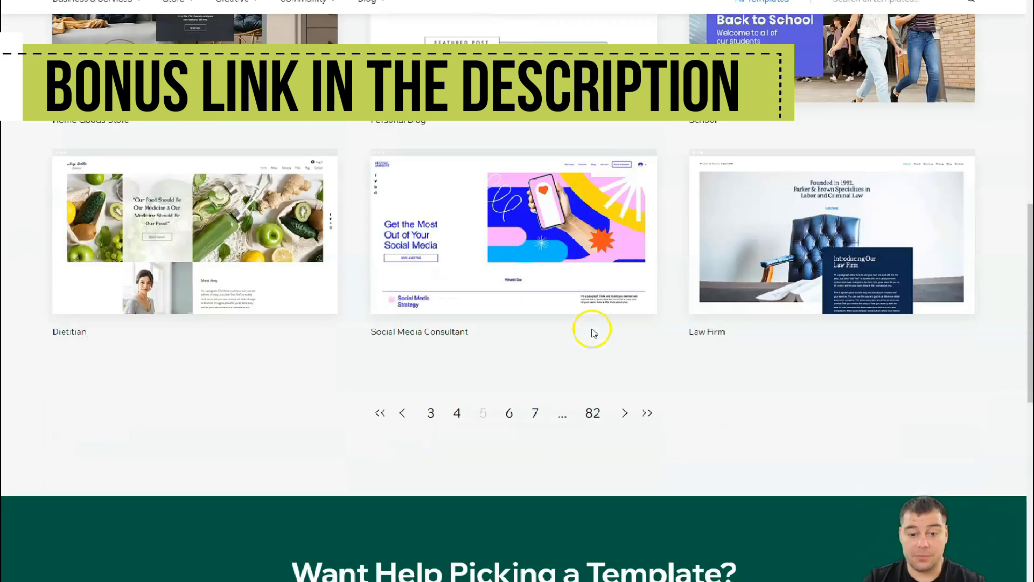
left_click(537, 413)
mouse_move(513, 444)
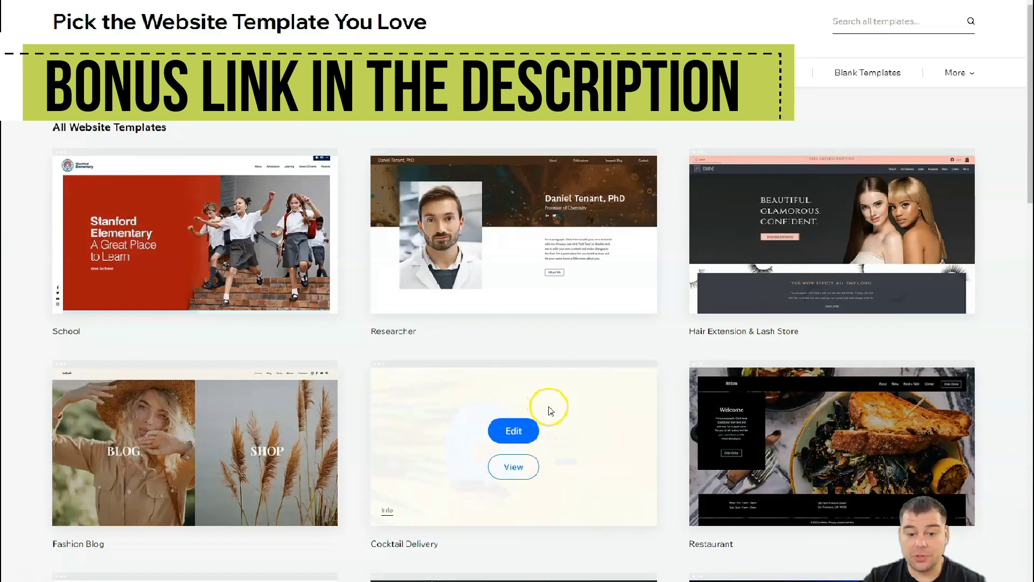
scroll(550, 409, "down", 2)
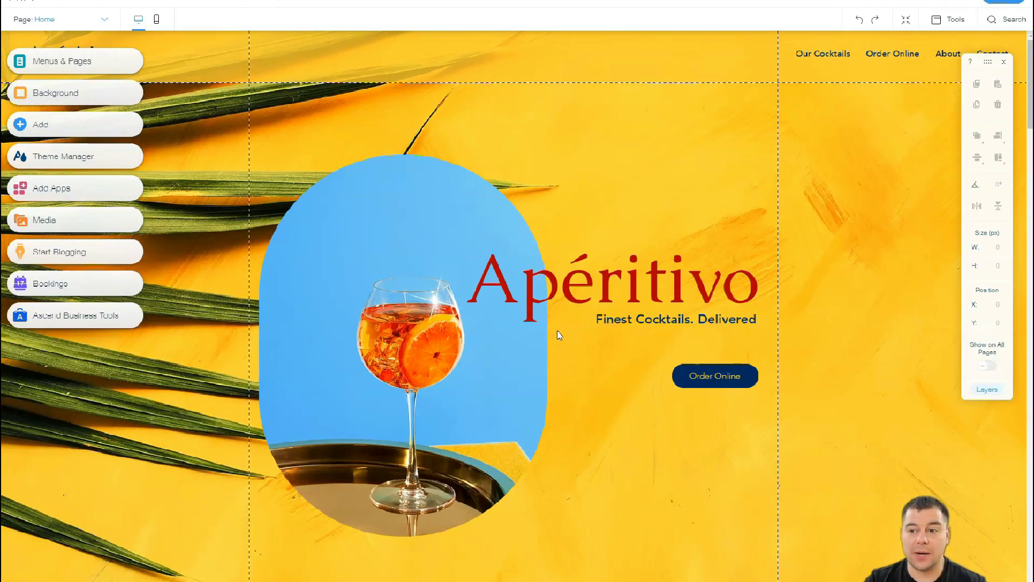
Close the element size and position panel on the right of the editor
left_click(1004, 63)
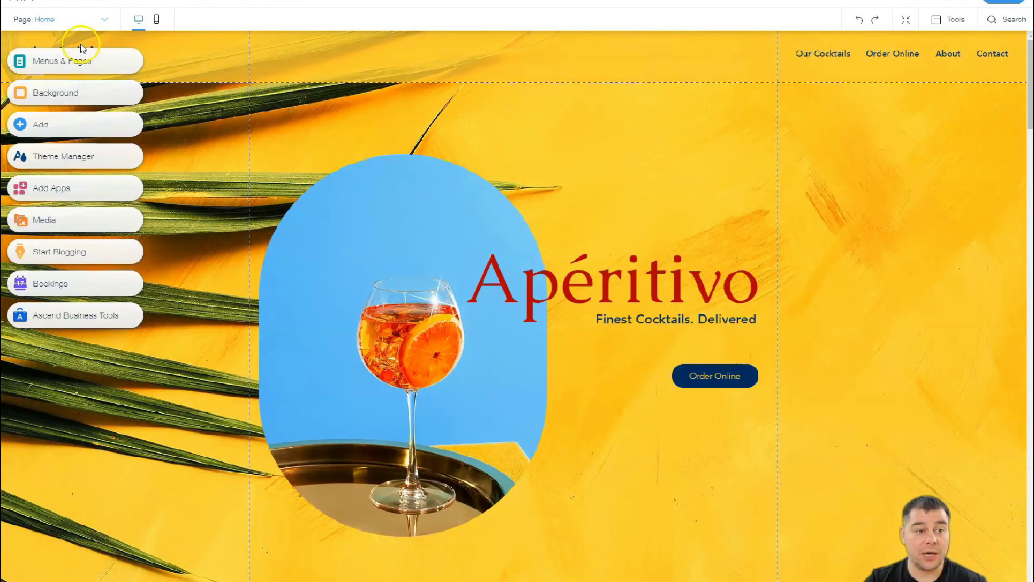
scroll(619, 307, "down", 5)
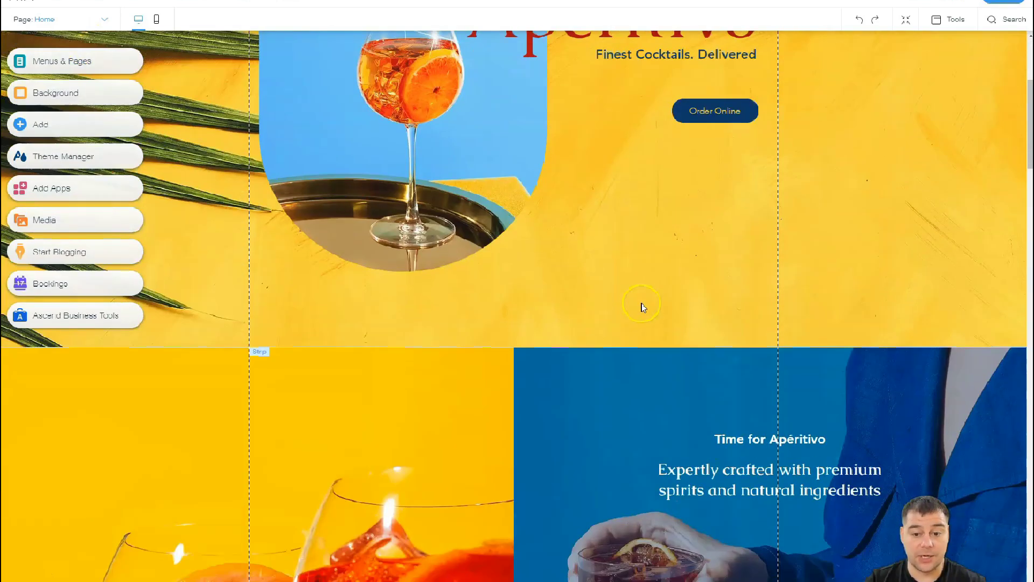
scroll(614, 312, "down", 2)
scroll(613, 313, "down", 3)
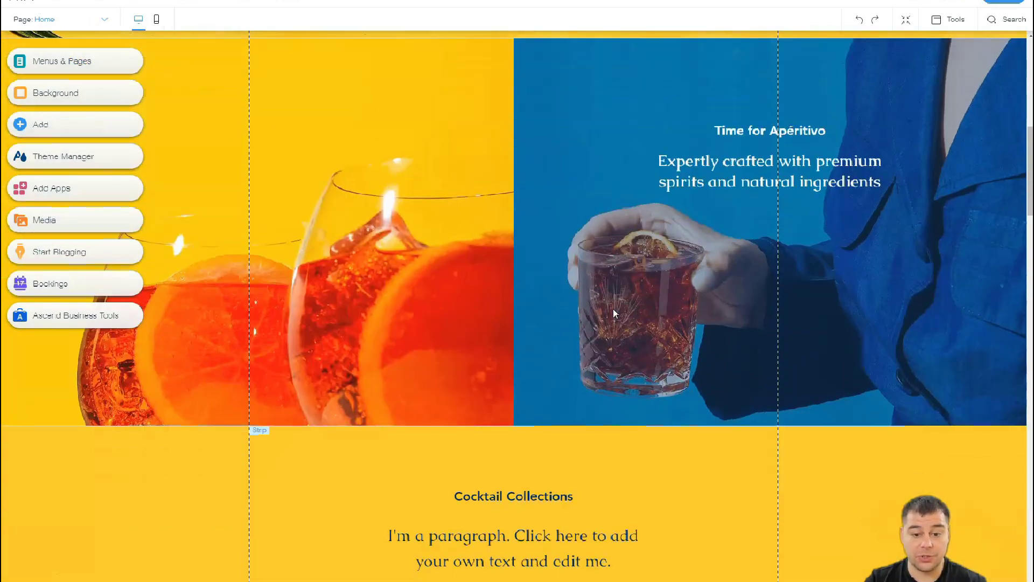
scroll(616, 313, "down", 4)
scroll(615, 314, "down", 2)
scroll(616, 315, "down", 1)
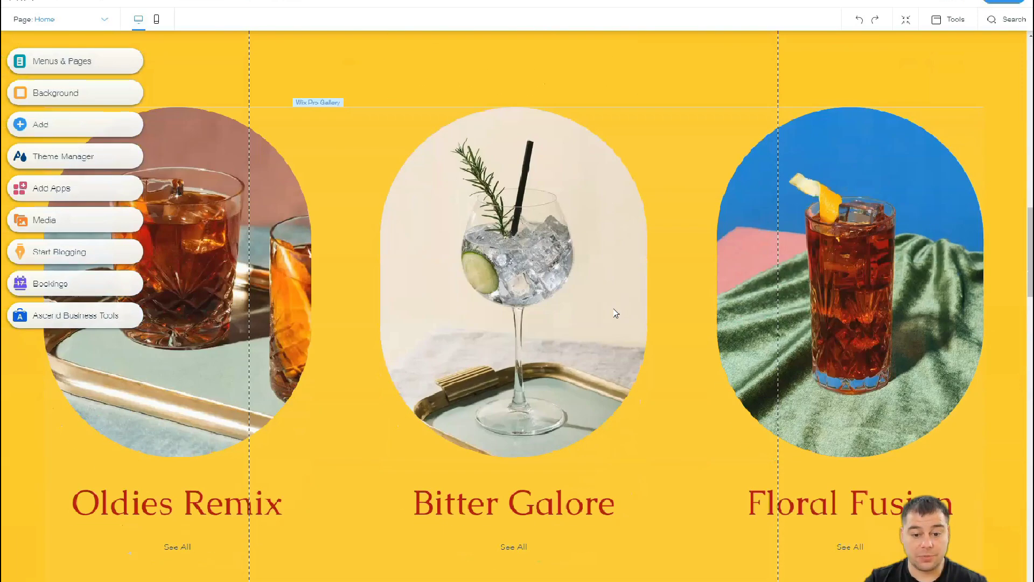
scroll(616, 317, "down", 3)
scroll(616, 317, "down", 3)
scroll(616, 317, "down", 1)
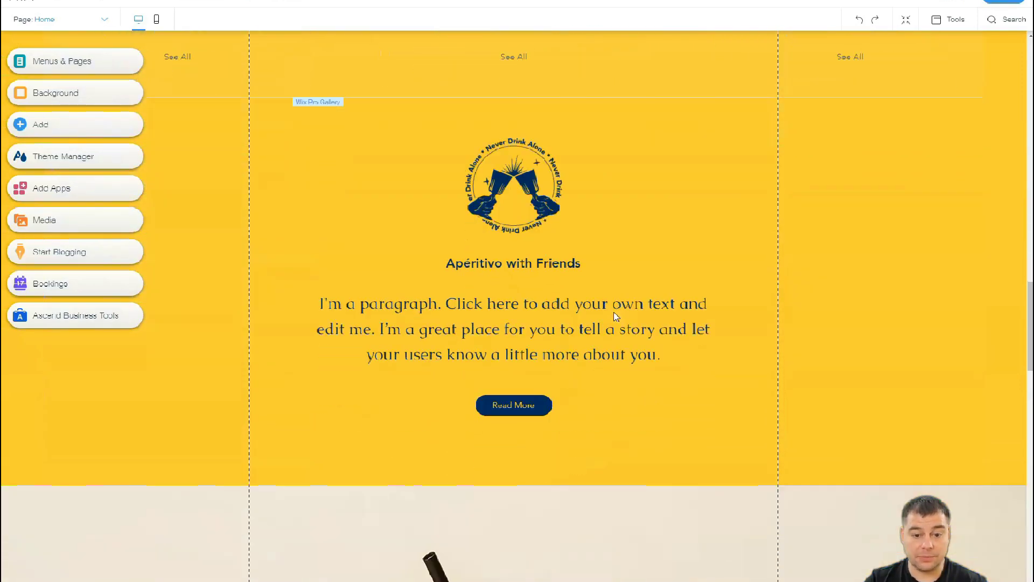
scroll(616, 317, "down", 3)
scroll(616, 317, "down", 3)
scroll(616, 317, "down", 4)
scroll(616, 317, "down", 4)
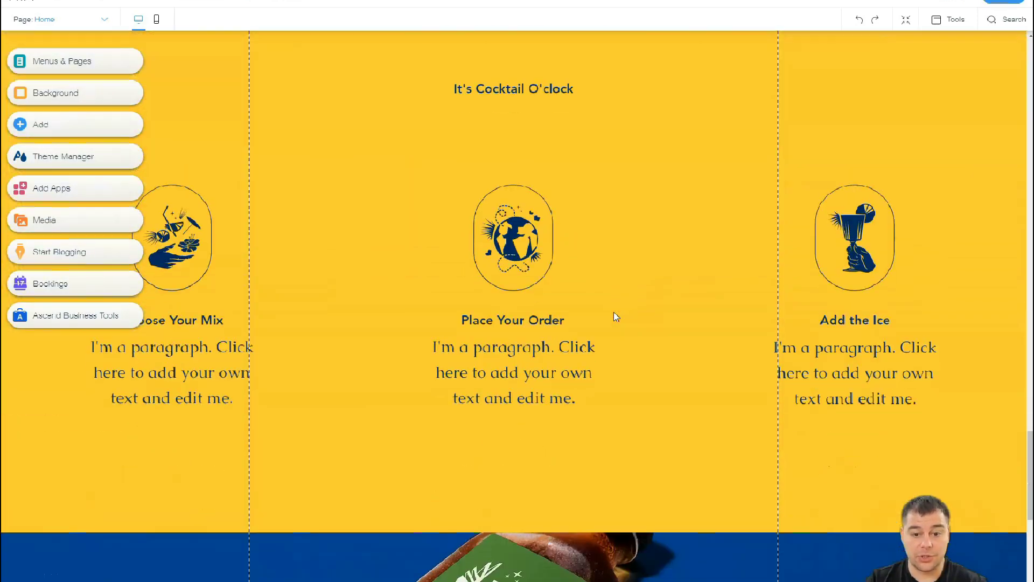
scroll(616, 317, "down", 3)
scroll(616, 317, "down", 3)
scroll(615, 316, "down", 2)
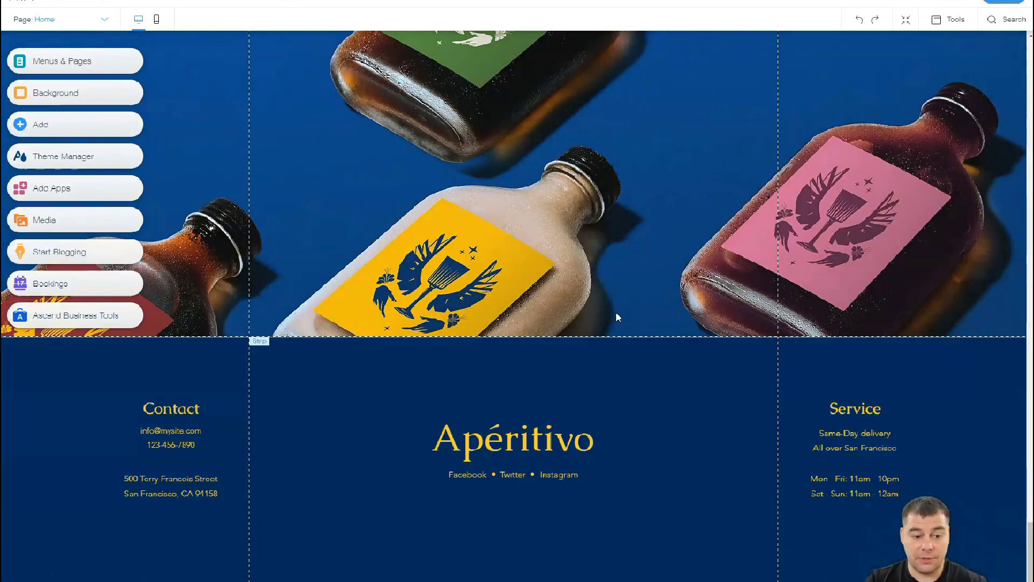
scroll(618, 317, "up", 2)
scroll(618, 316, "up", 6)
scroll(617, 317, "up", 5)
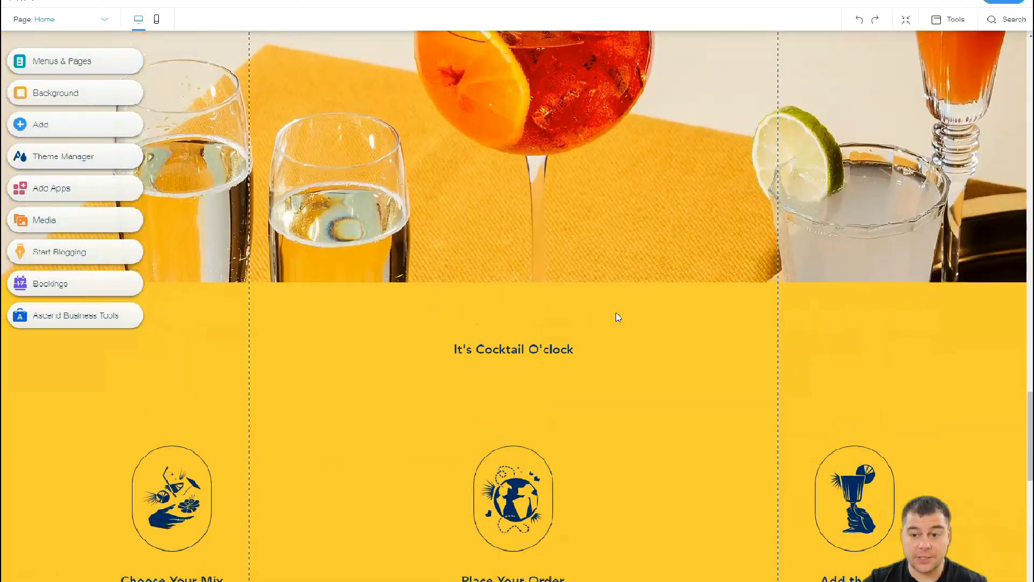
scroll(618, 317, "up", 6)
scroll(617, 317, "up", 7)
scroll(618, 317, "up", 5)
scroll(618, 317, "up", 6)
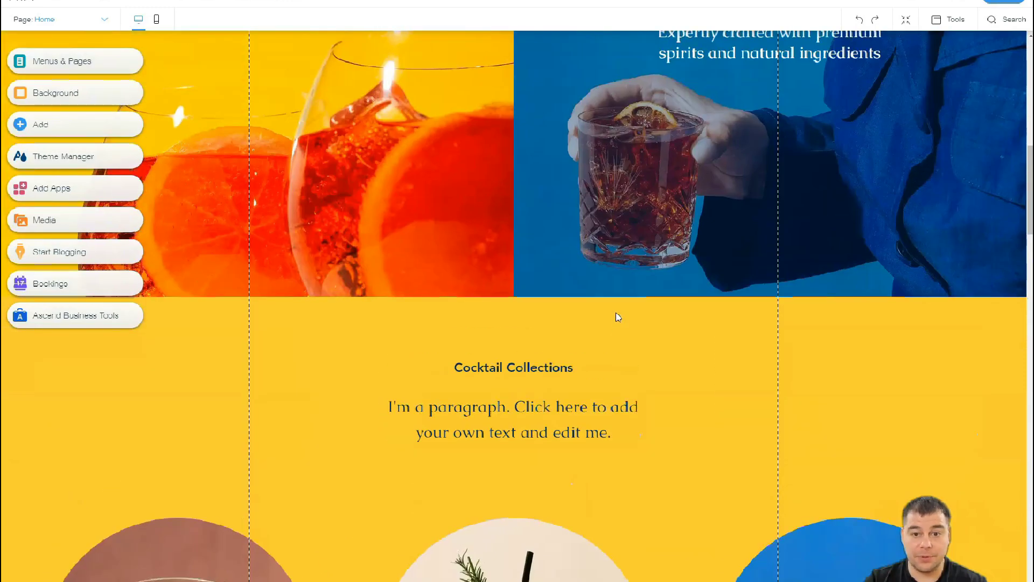
scroll(618, 317, "up", 7)
scroll(617, 316, "up", 5)
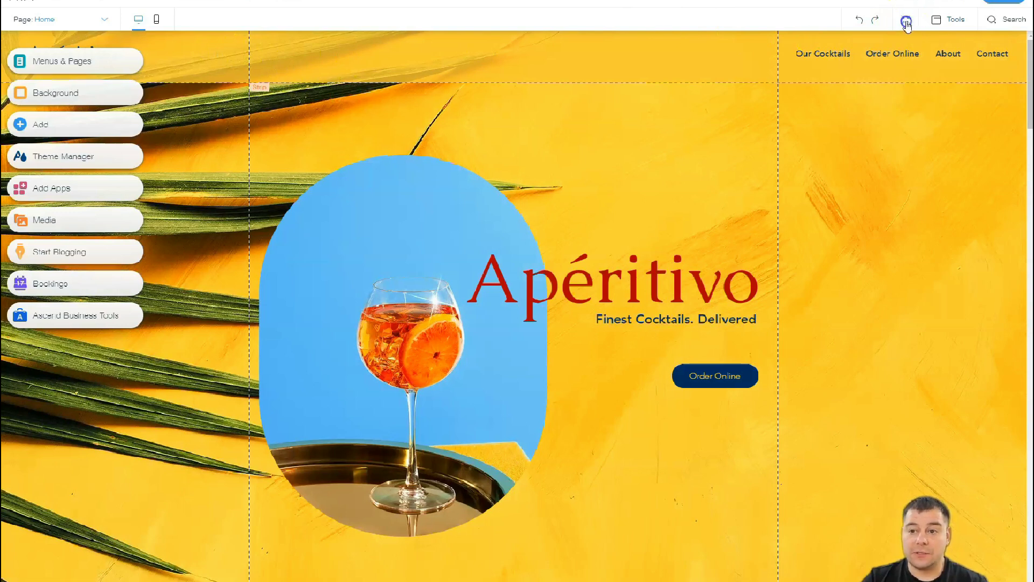
In Zoom Out, move the cocktail photo strip down a section, then back above It's Cocktail O'clock
left_click(906, 21)
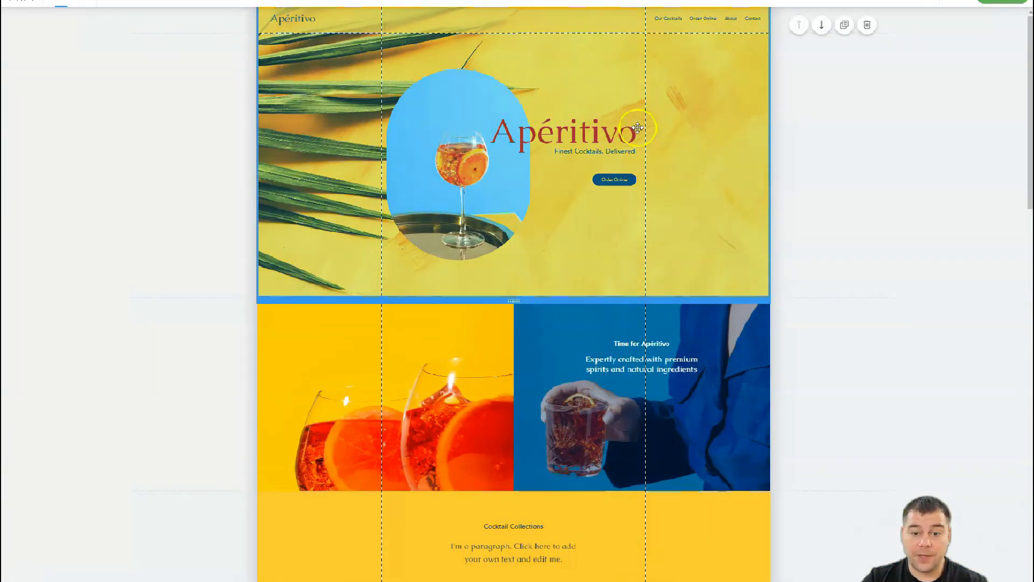
scroll(580, 317, "down", 3)
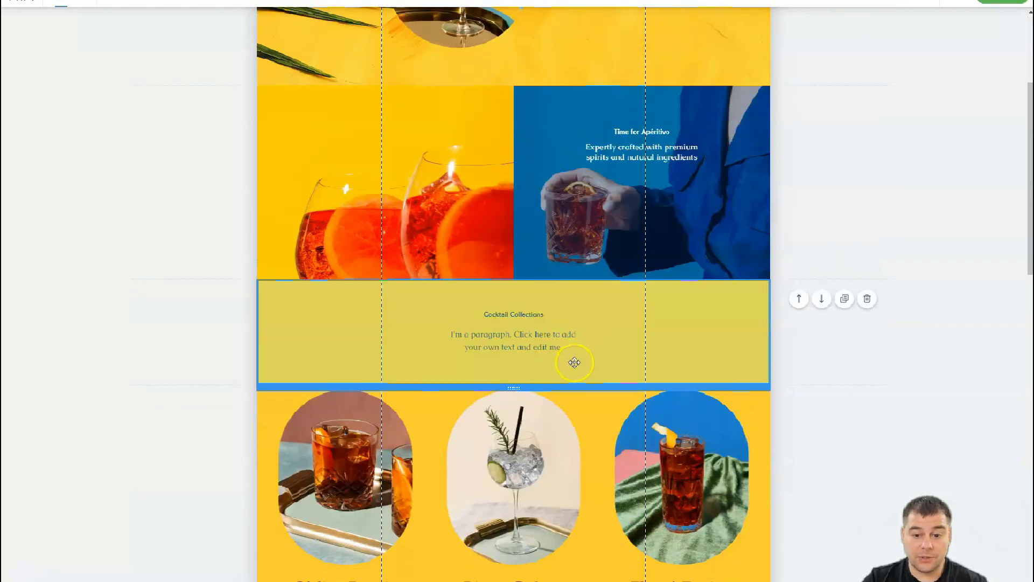
scroll(583, 323, "down", 3)
scroll(584, 312, "down", 4)
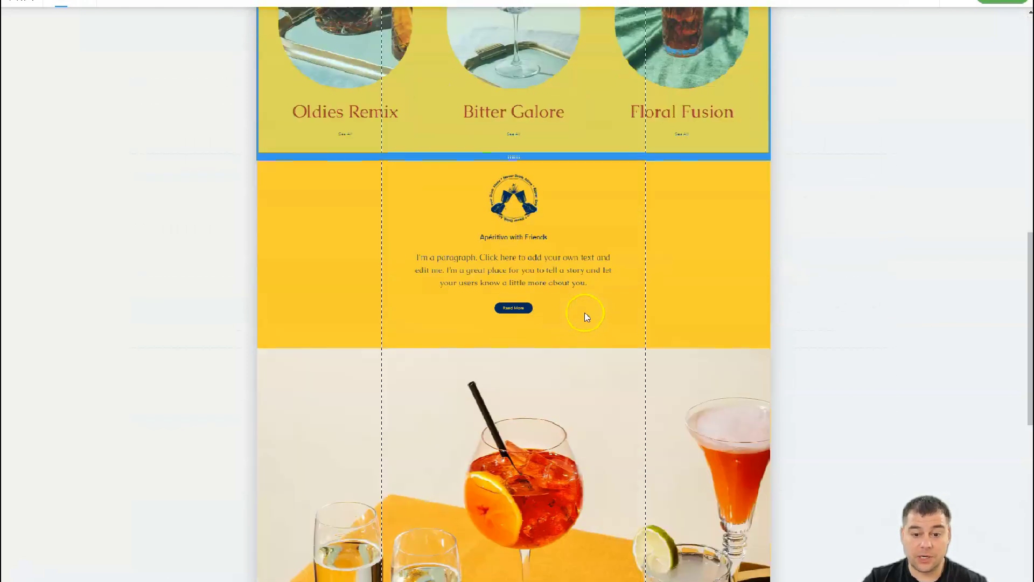
scroll(589, 264, "down", 2)
scroll(589, 266, "down", 2)
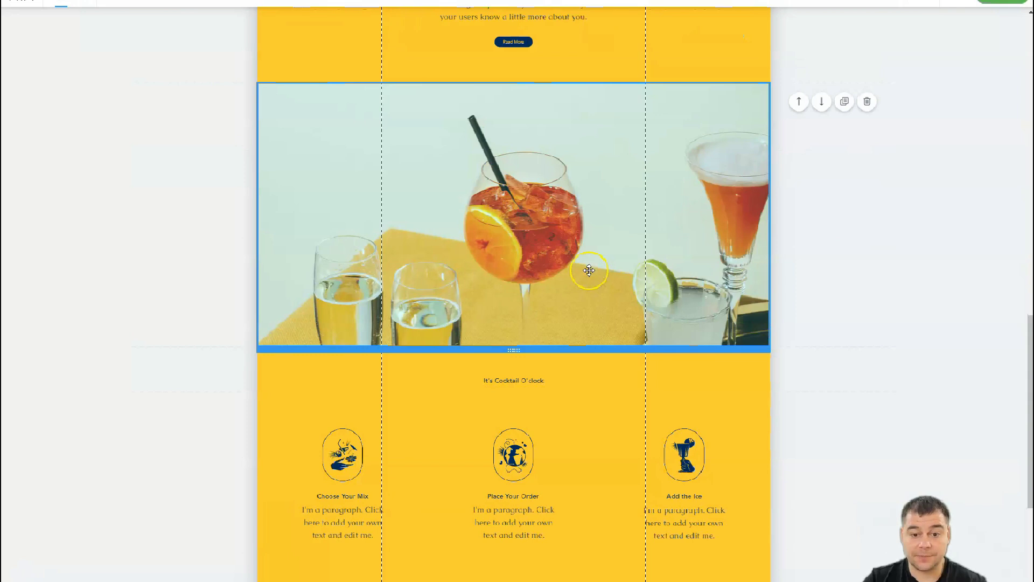
left_click(822, 101)
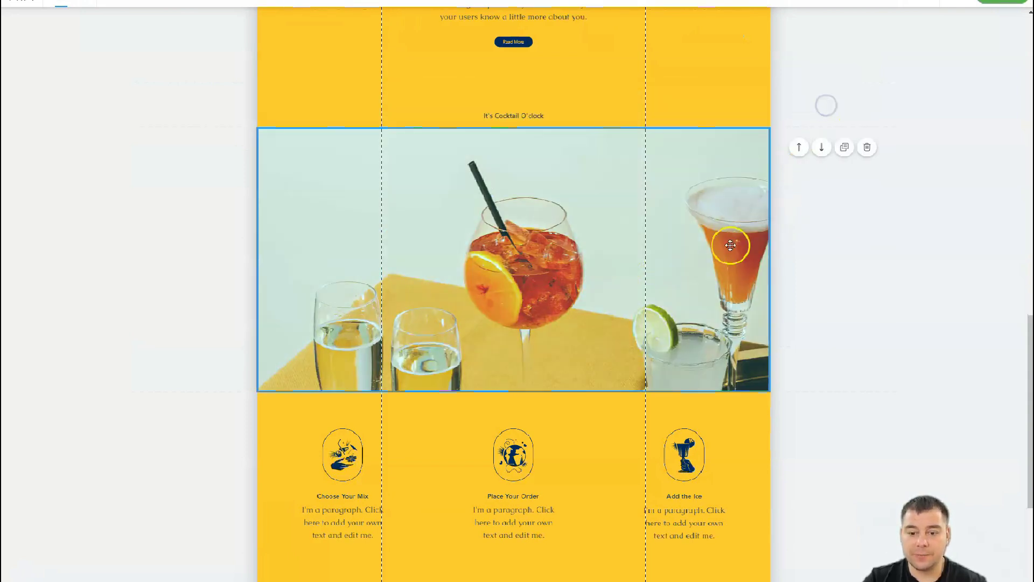
left_click(798, 147)
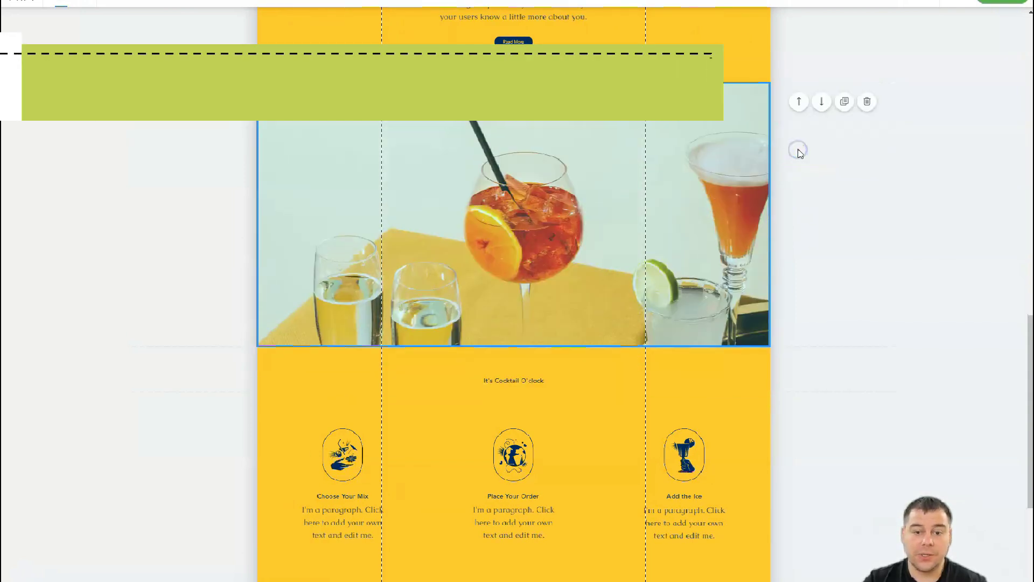
Scroll back to the top of the page and leave Zoom Out mode
scroll(586, 257, "down", 4)
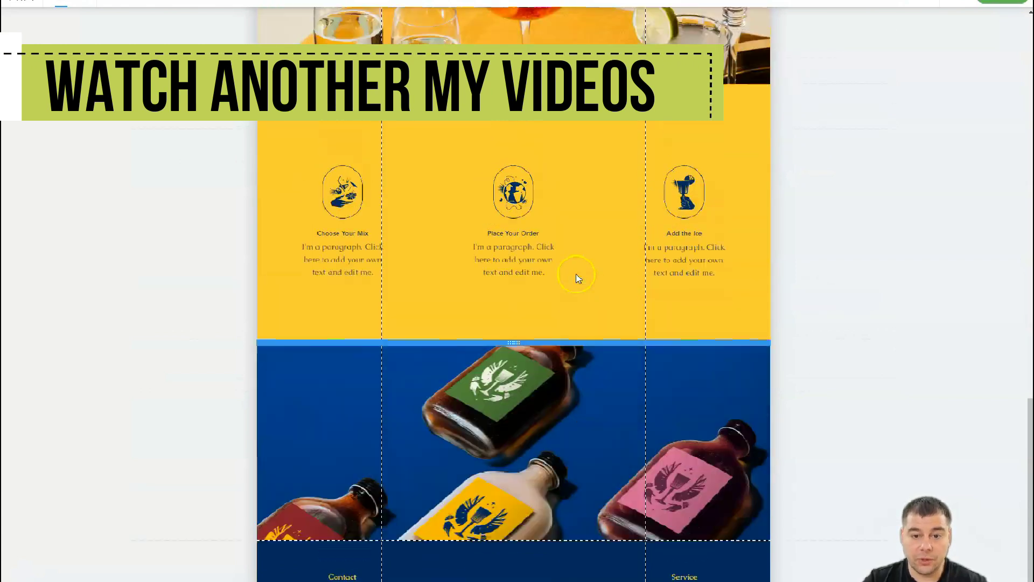
scroll(576, 274, "up", 4)
scroll(577, 274, "up", 5)
scroll(577, 275, "up", 4)
scroll(577, 274, "up", 4)
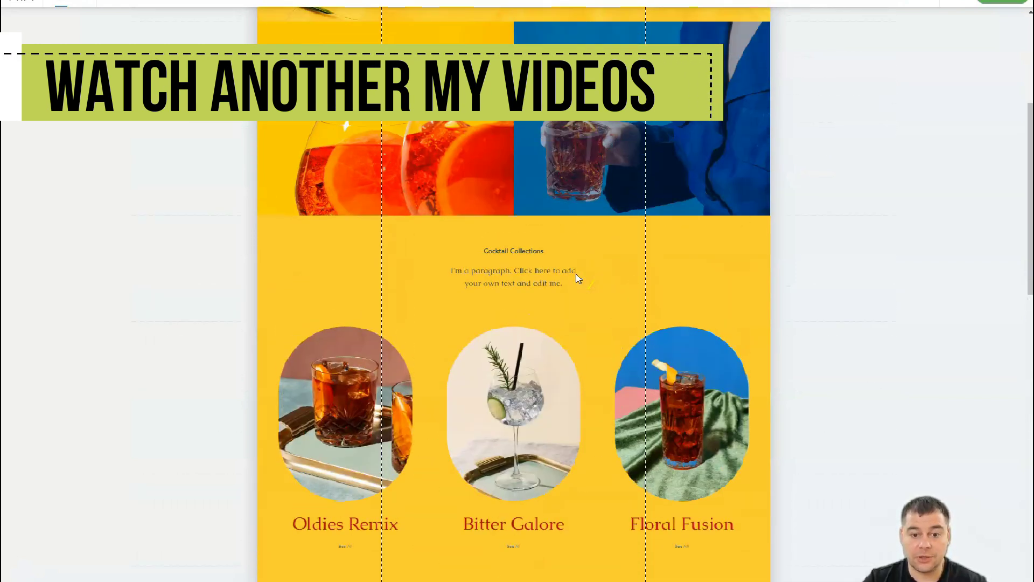
scroll(577, 278, "up", 4)
scroll(578, 279, "up", 2)
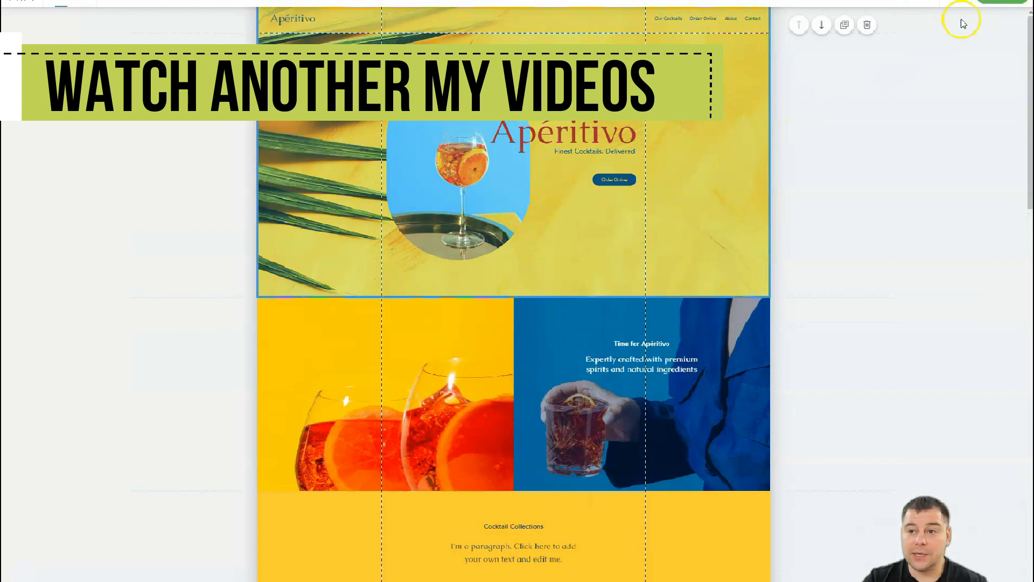
left_click(993, 4)
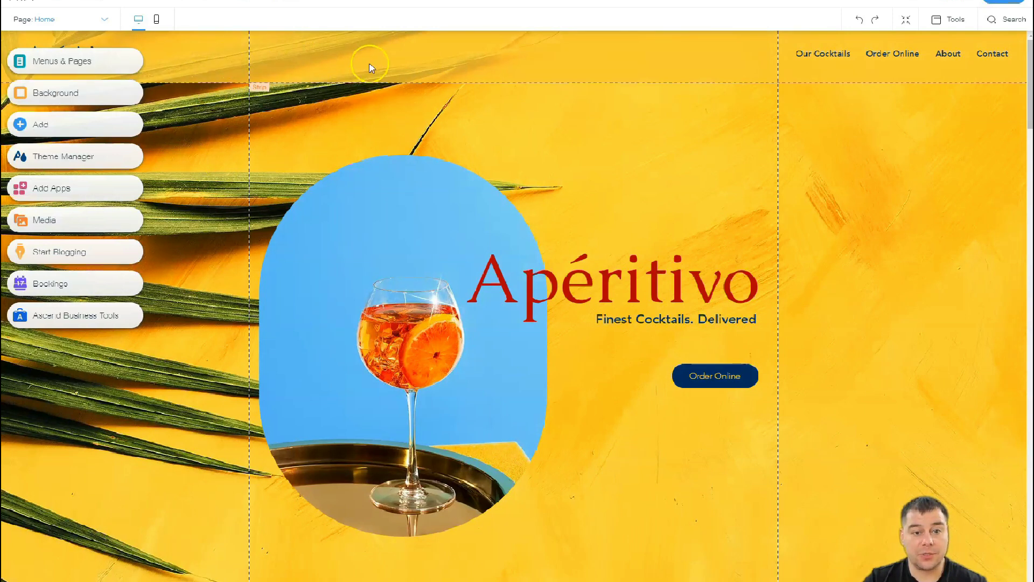
left_click(802, 78)
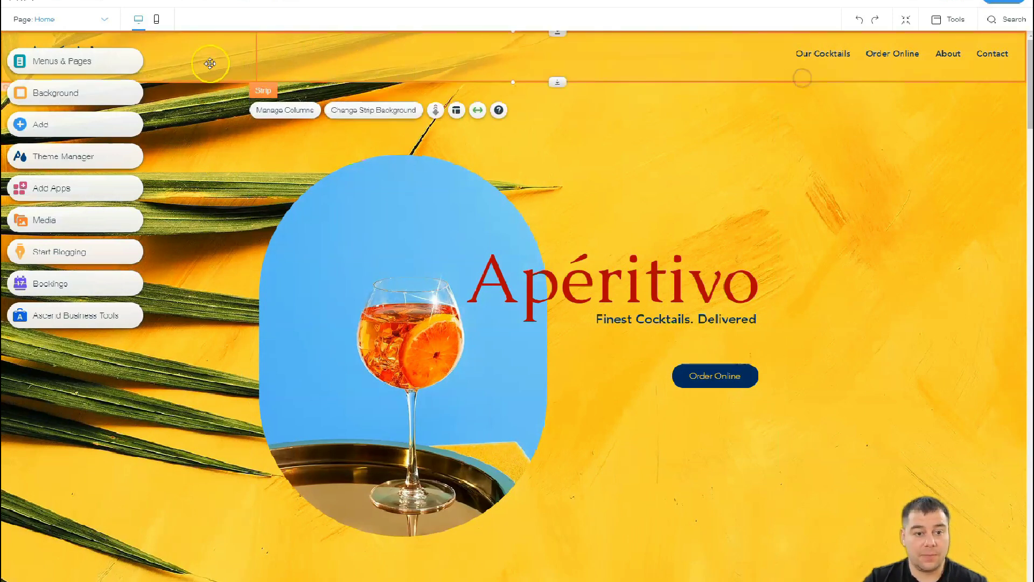
left_click(231, 90)
left_click(232, 139)
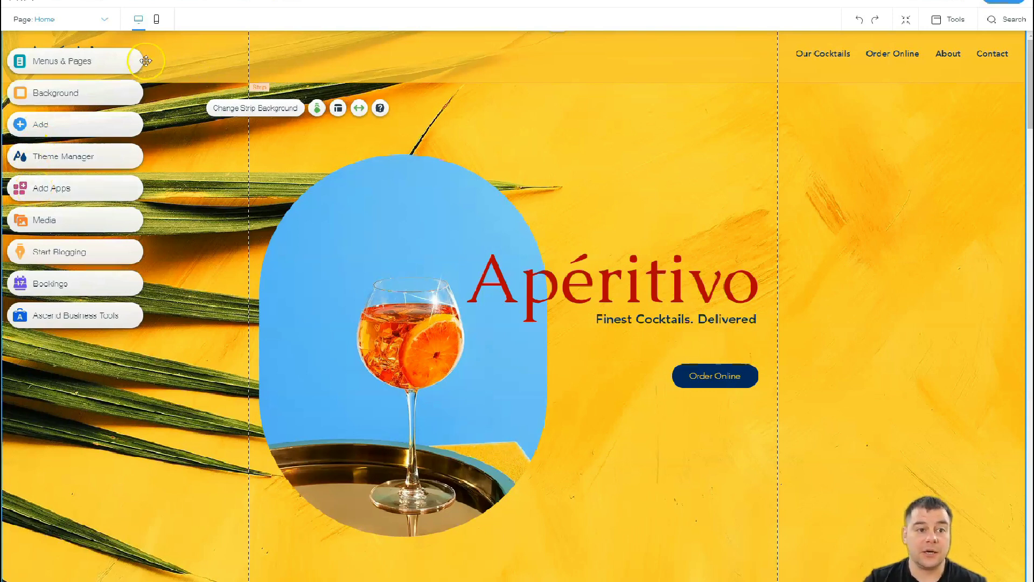
Switch to the mobile editor and scroll down through the single-column Home page and back up
left_click(156, 23)
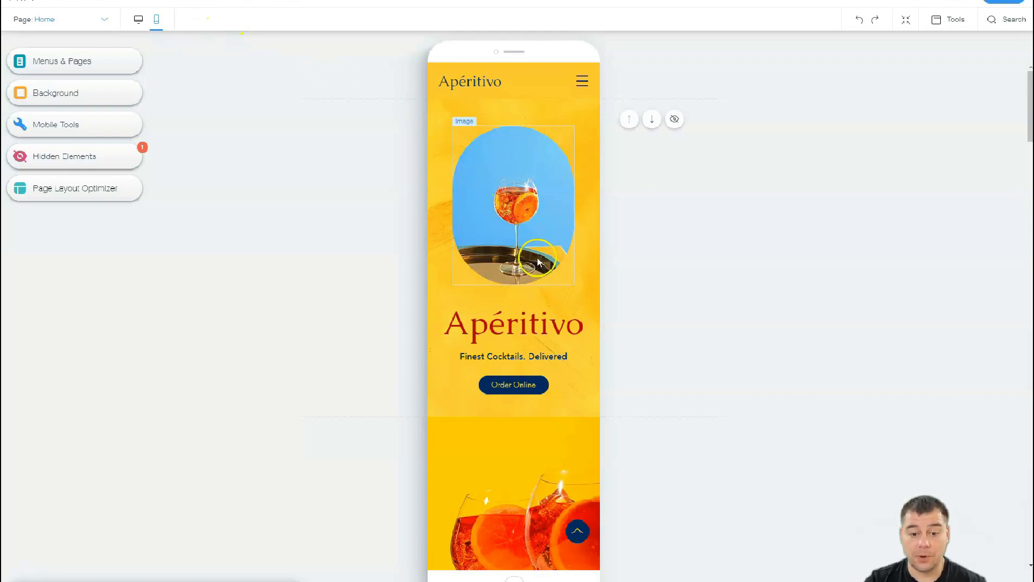
scroll(533, 252, "down", 3)
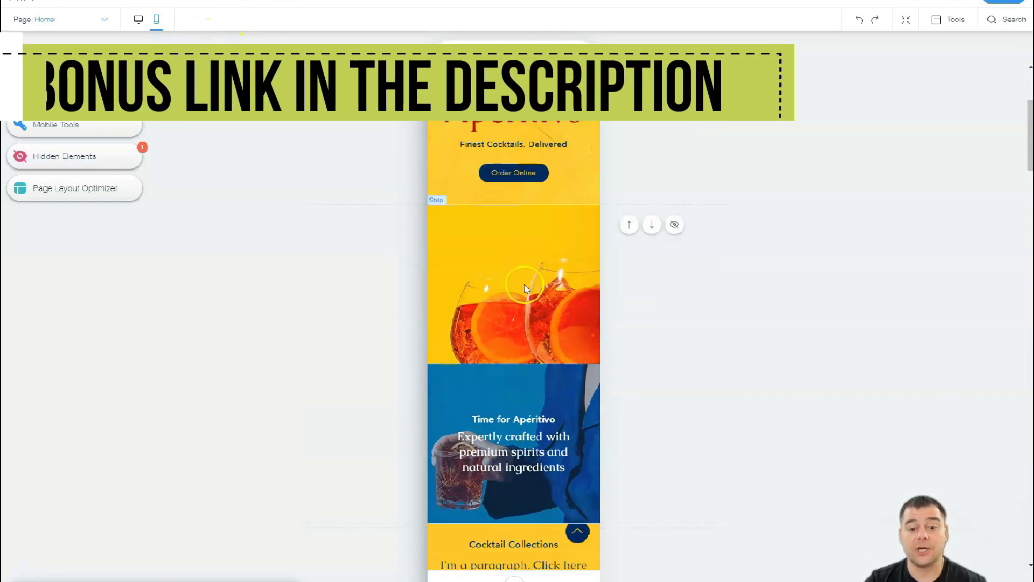
scroll(531, 269, "down", 2)
scroll(526, 285, "down", 1)
scroll(527, 287, "down", 3)
scroll(526, 287, "down", 2)
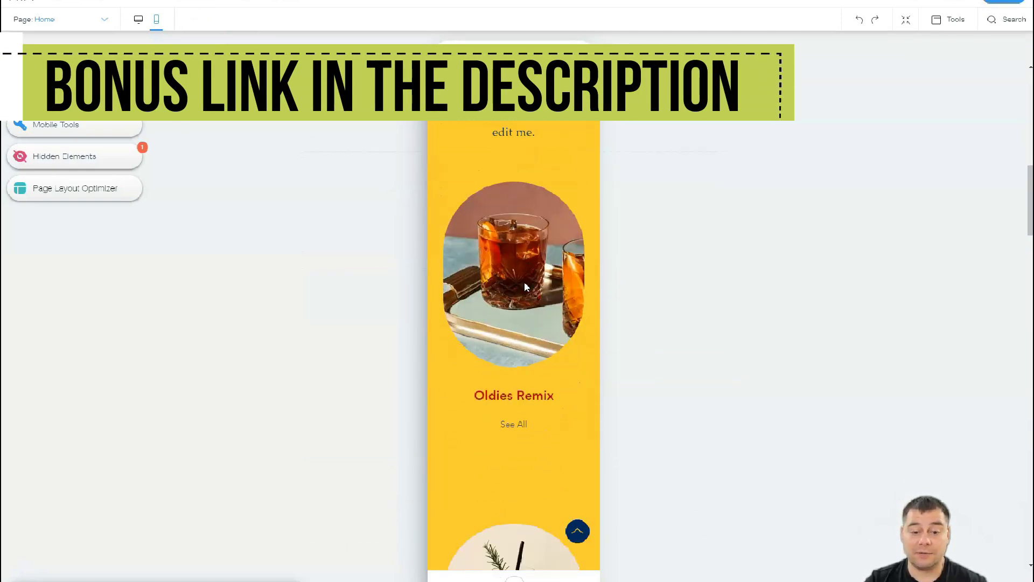
scroll(527, 286, "down", 2)
scroll(527, 287, "down", 3)
scroll(527, 287, "down", 1)
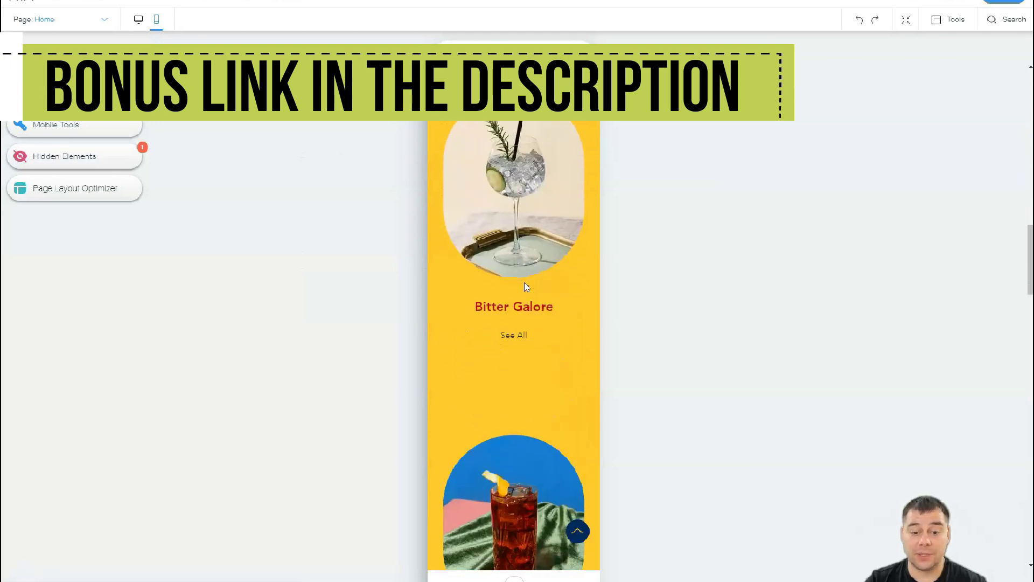
scroll(526, 286, "up", 2)
scroll(527, 287, "down", 3)
scroll(527, 286, "down", 1)
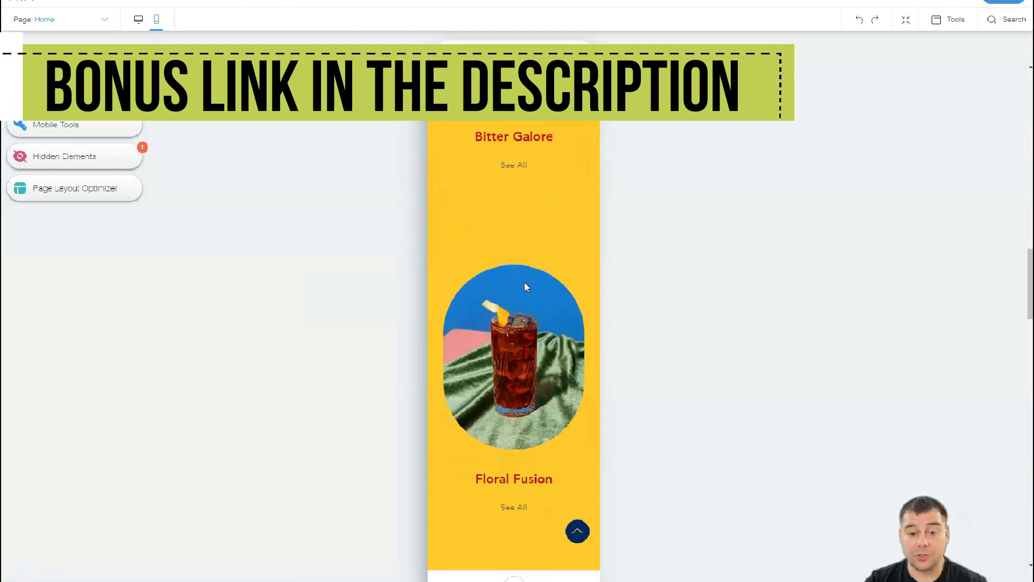
scroll(526, 287, "down", 2)
scroll(526, 287, "down", 2)
scroll(527, 287, "down", 1)
scroll(527, 287, "down", 5)
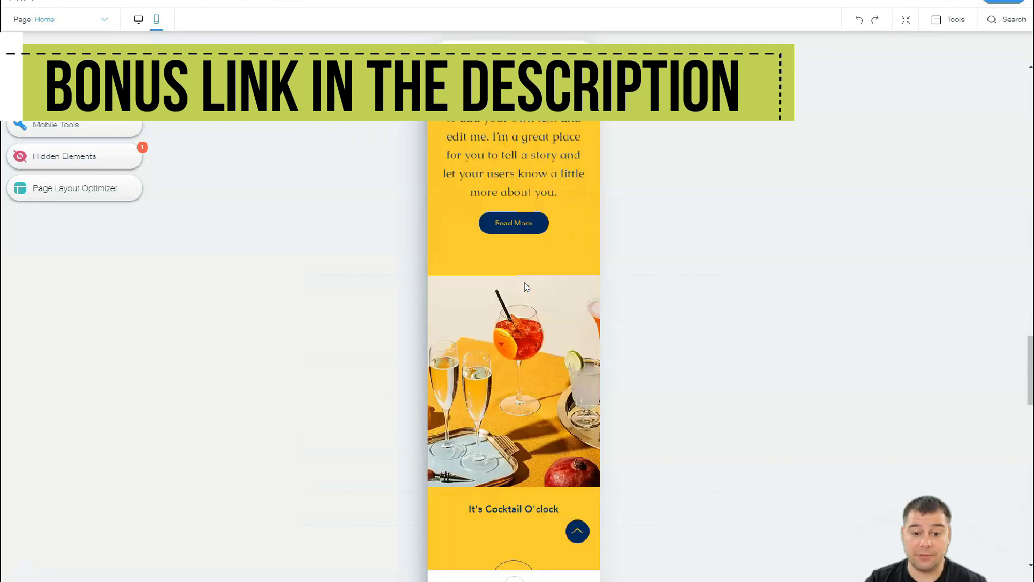
scroll(526, 286, "down", 1)
scroll(527, 287, "down", 4)
scroll(527, 286, "down", 2)
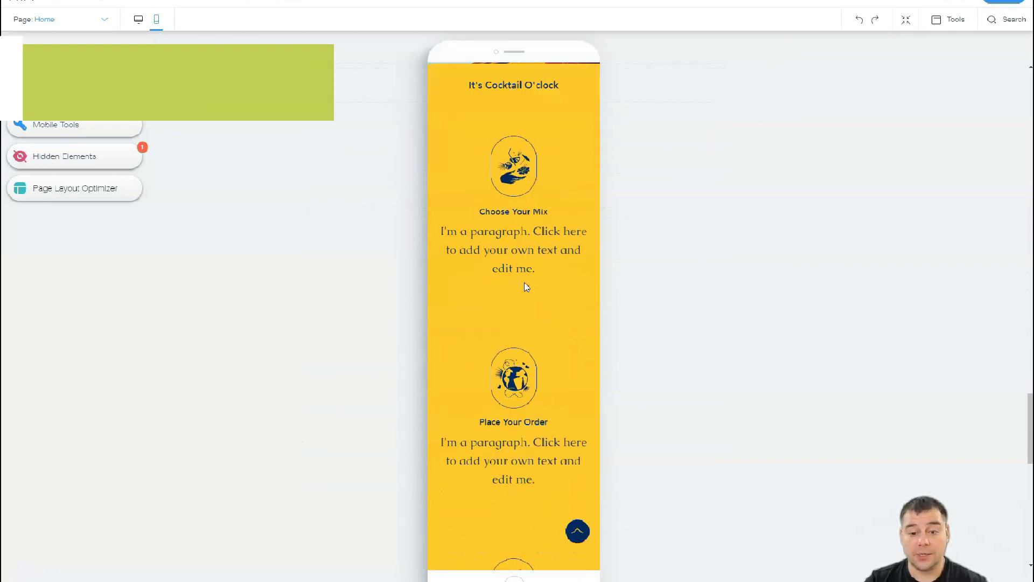
scroll(527, 286, "down", 4)
scroll(526, 287, "down", 2)
scroll(527, 286, "down", 3)
scroll(526, 286, "down", 3)
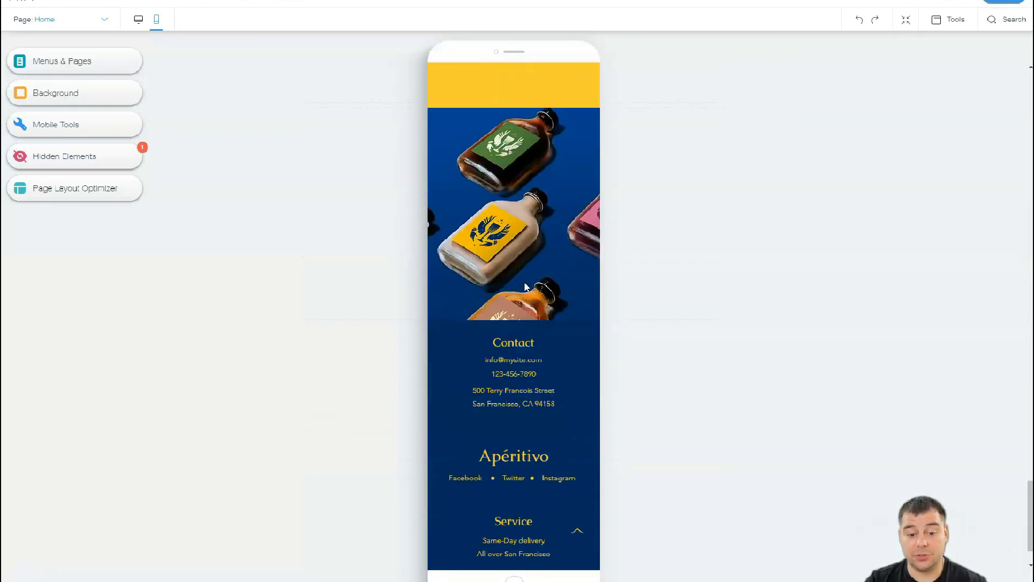
scroll(527, 287, "down", 1)
scroll(526, 287, "up", 3)
scroll(527, 286, "up", 1)
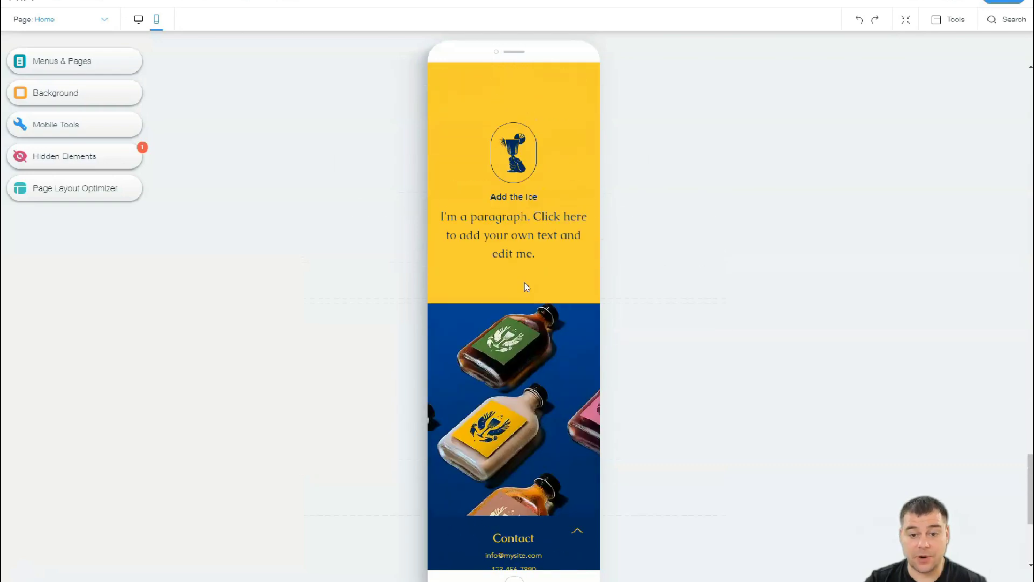
scroll(527, 287, "up", 5)
scroll(526, 287, "up", 5)
scroll(526, 287, "up", 4)
scroll(525, 285, "up", 2)
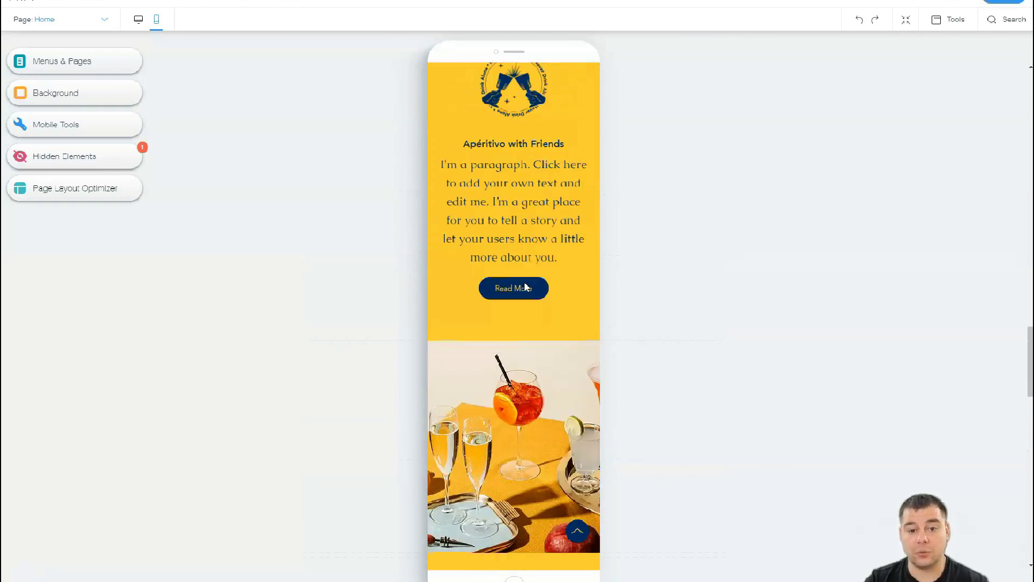
scroll(522, 285, "up", 2)
scroll(519, 282, "up", 5)
scroll(518, 282, "up", 3)
scroll(517, 282, "up", 4)
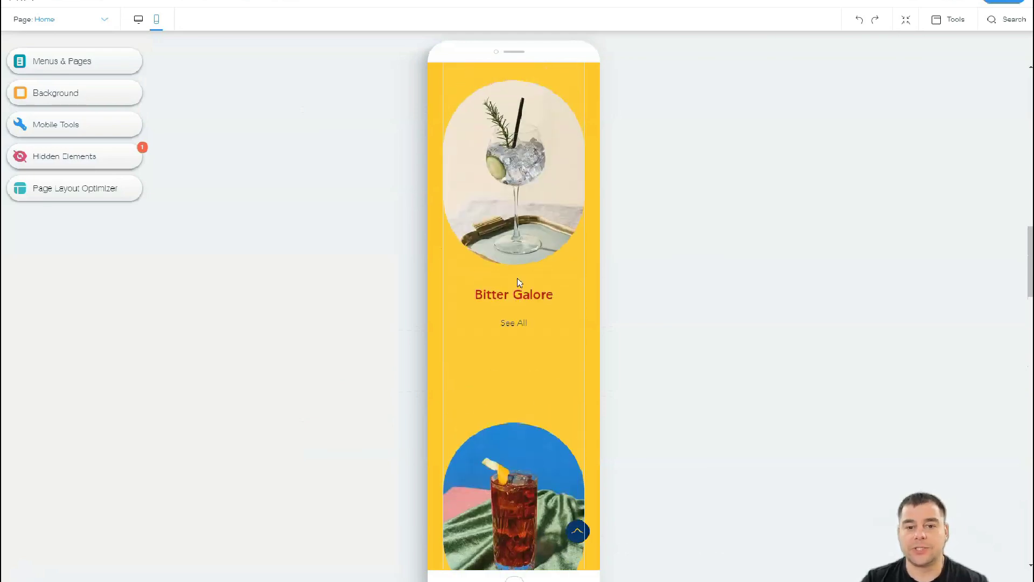
scroll(517, 281, "up", 1)
scroll(517, 281, "up", 5)
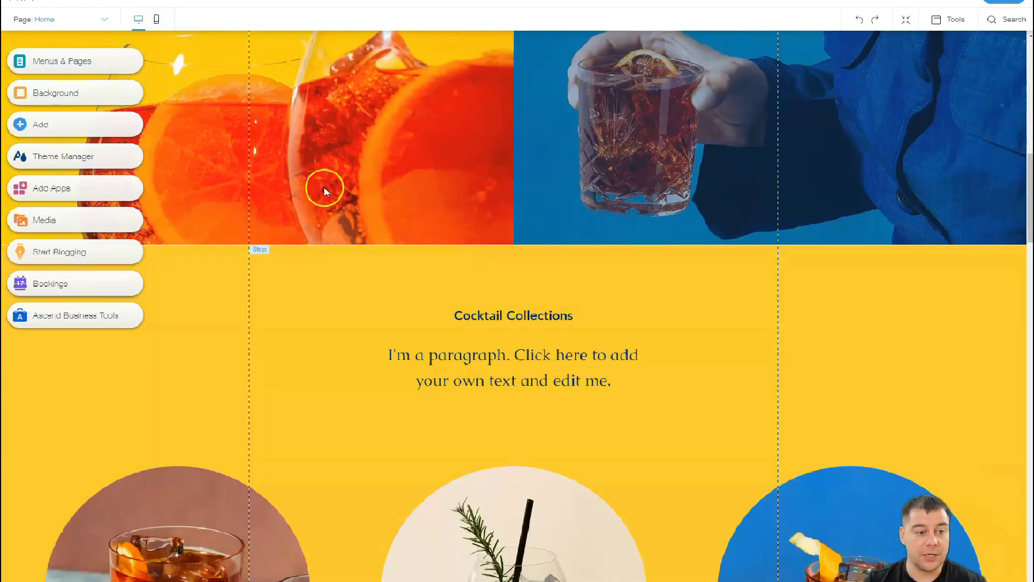
Open the site's page list and browse the Our Cocktails and Home page option menus
left_click(32, 63)
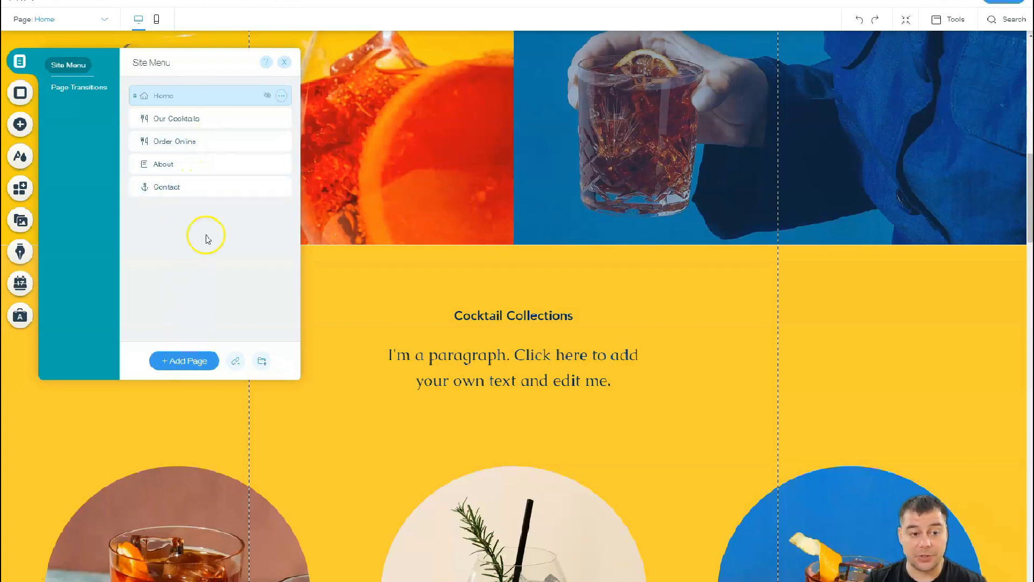
left_click(281, 119)
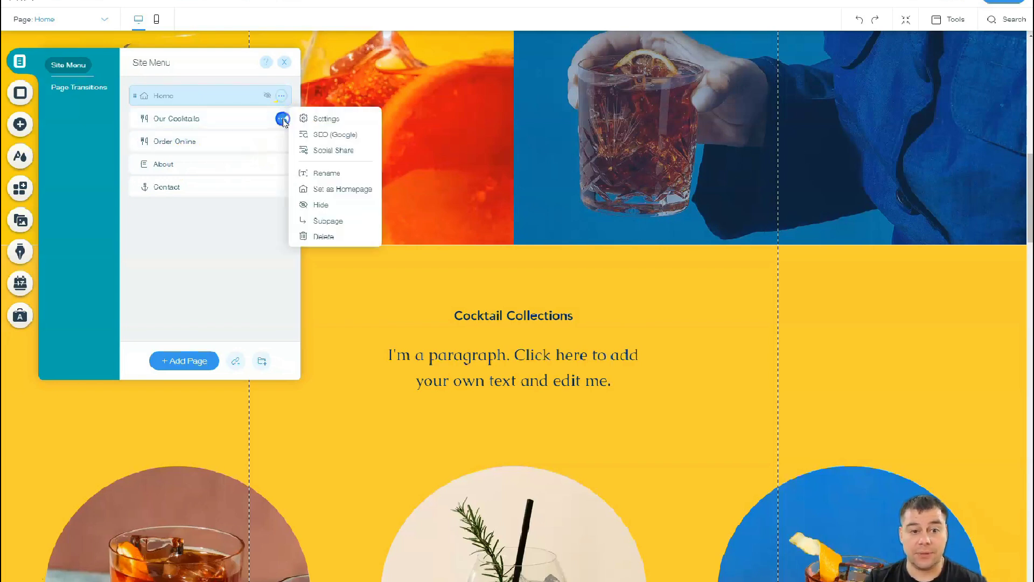
left_click(321, 236)
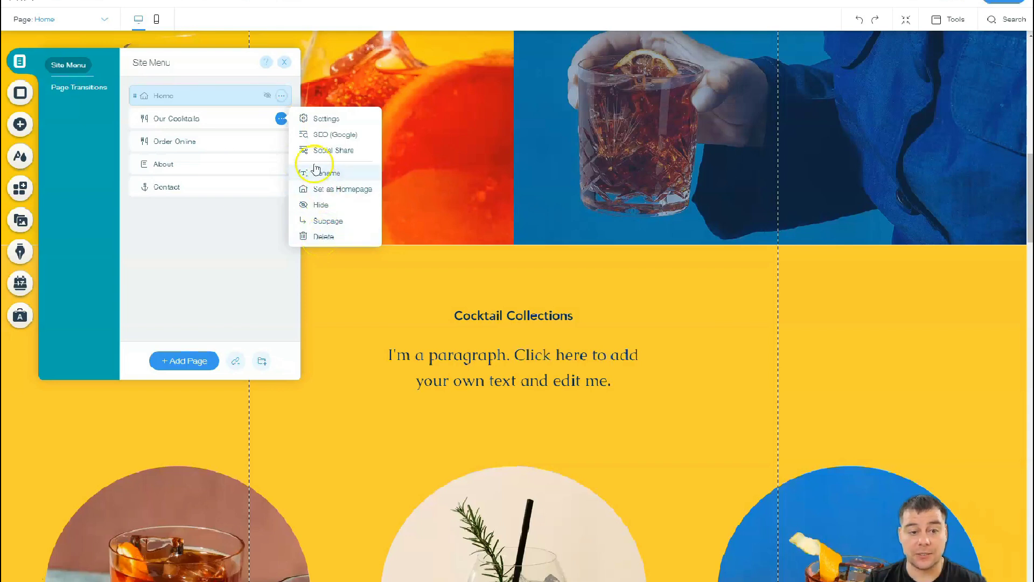
left_click(282, 96)
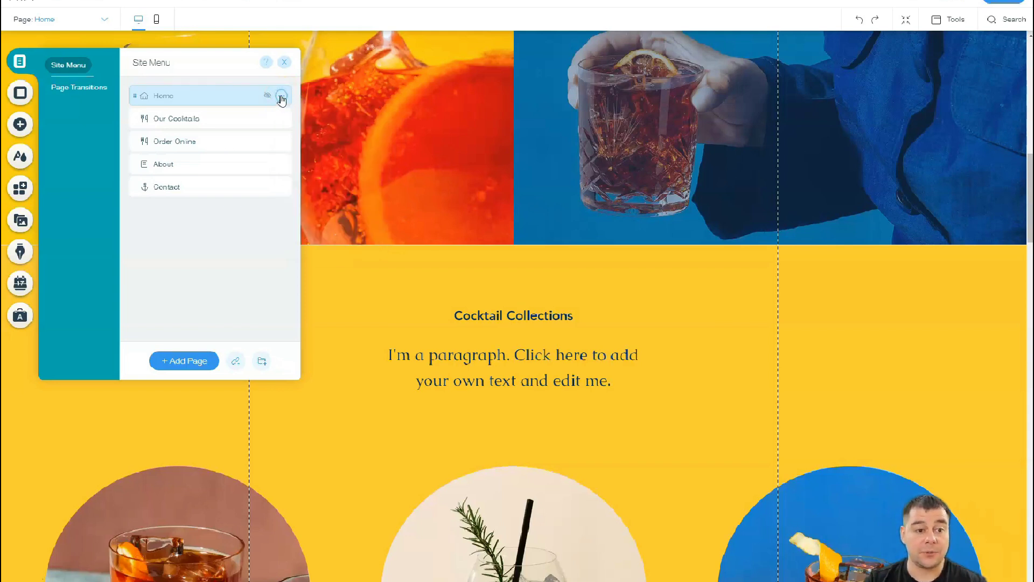
left_click(281, 97)
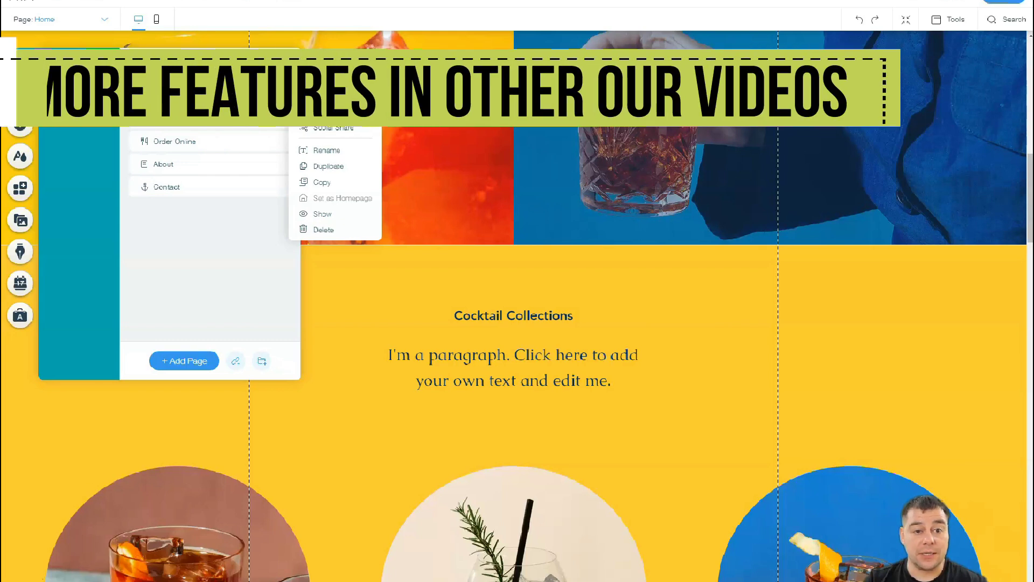
left_click(326, 96)
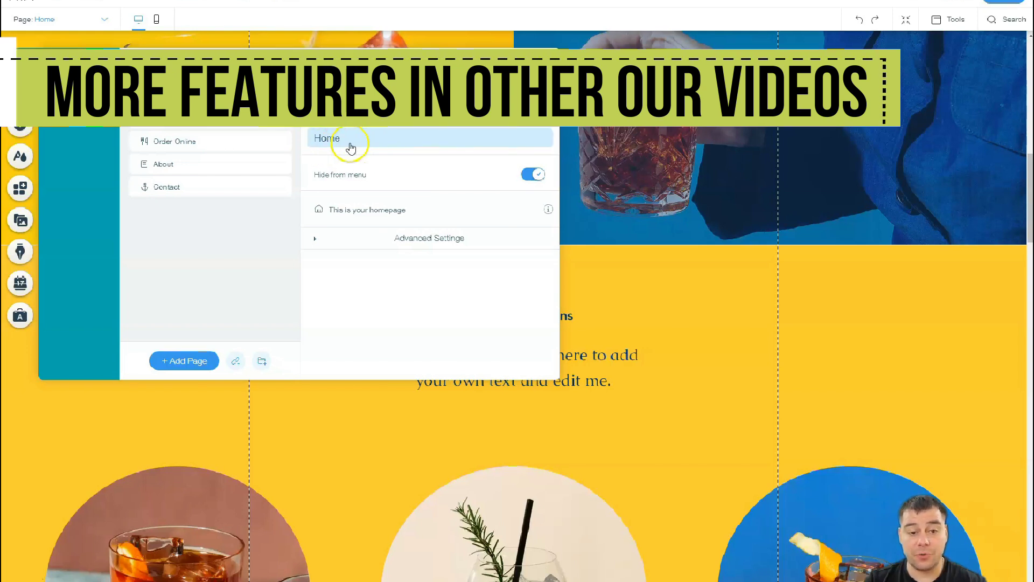
left_click(366, 115)
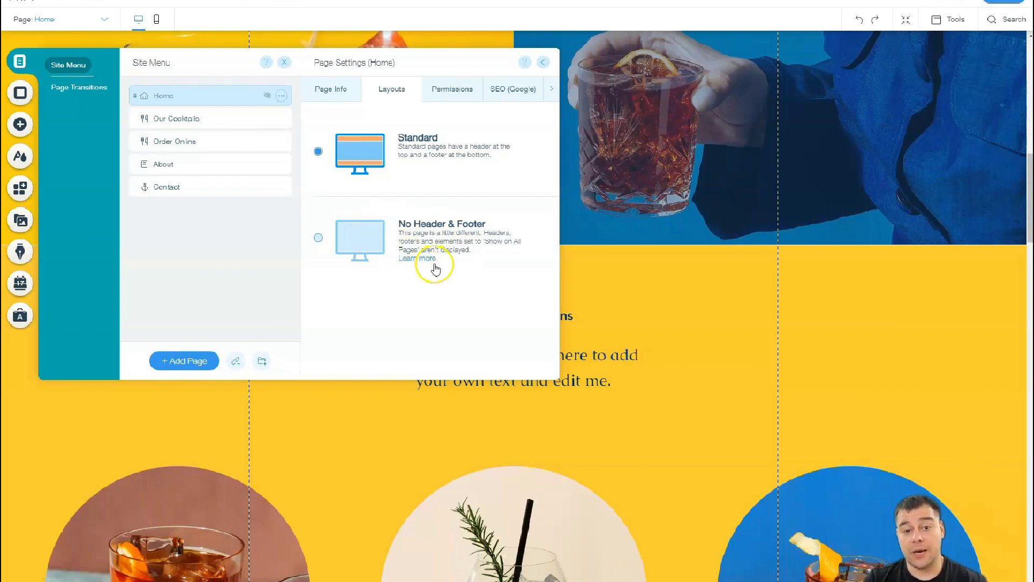
left_click(452, 91)
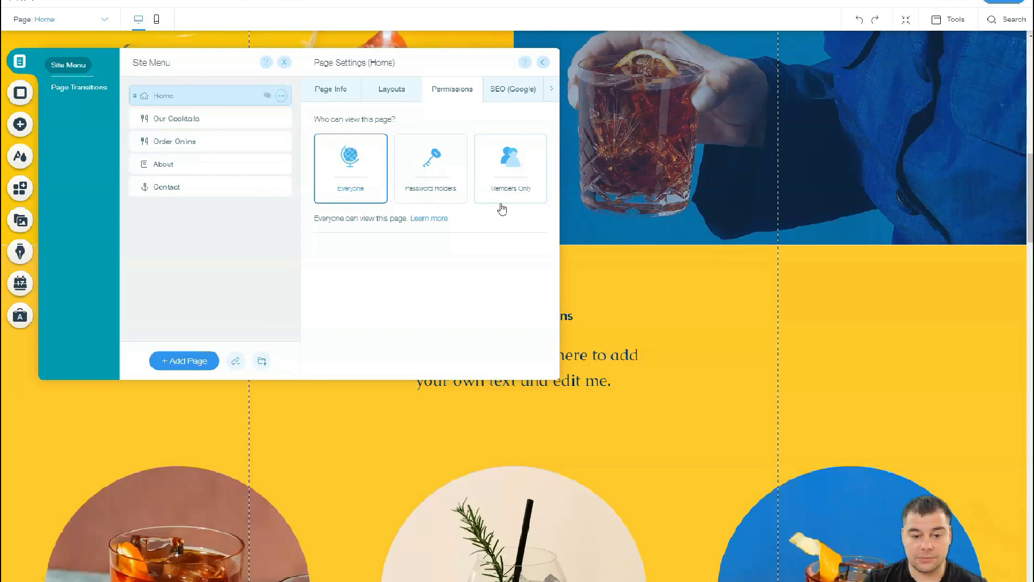
left_click(509, 90)
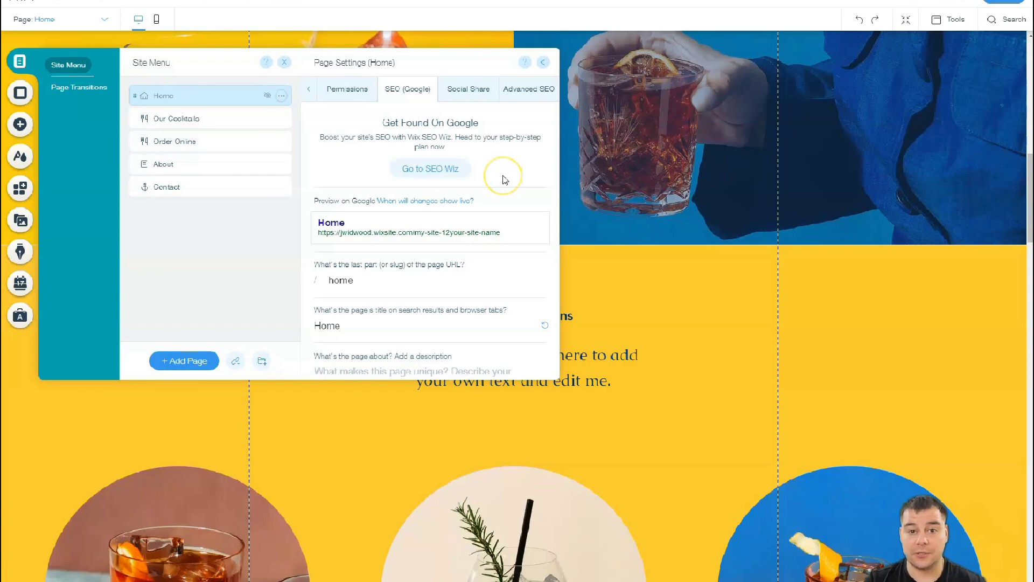
scroll(504, 178, "down", 3)
scroll(504, 179, "up", 3)
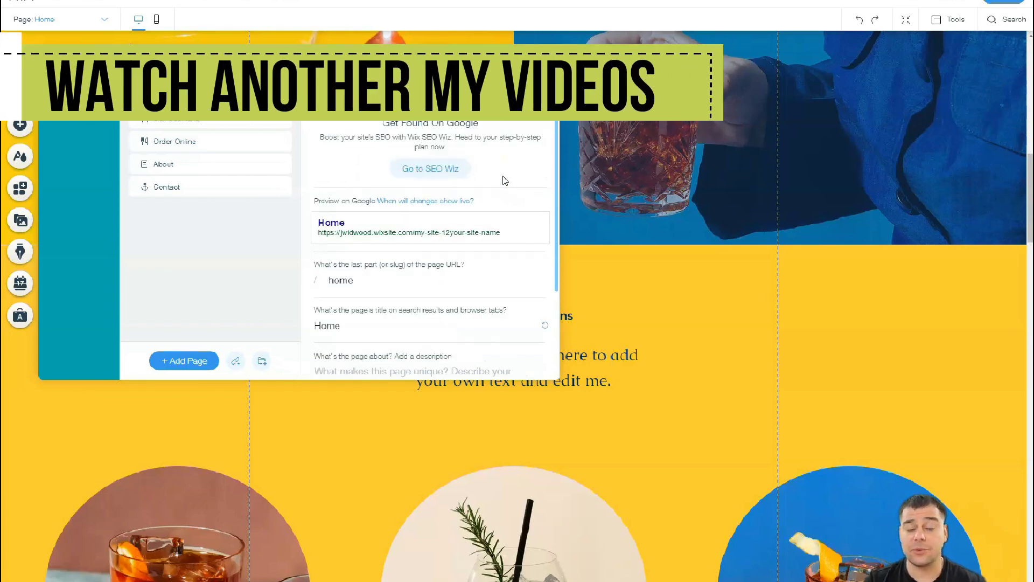
left_click(504, 186)
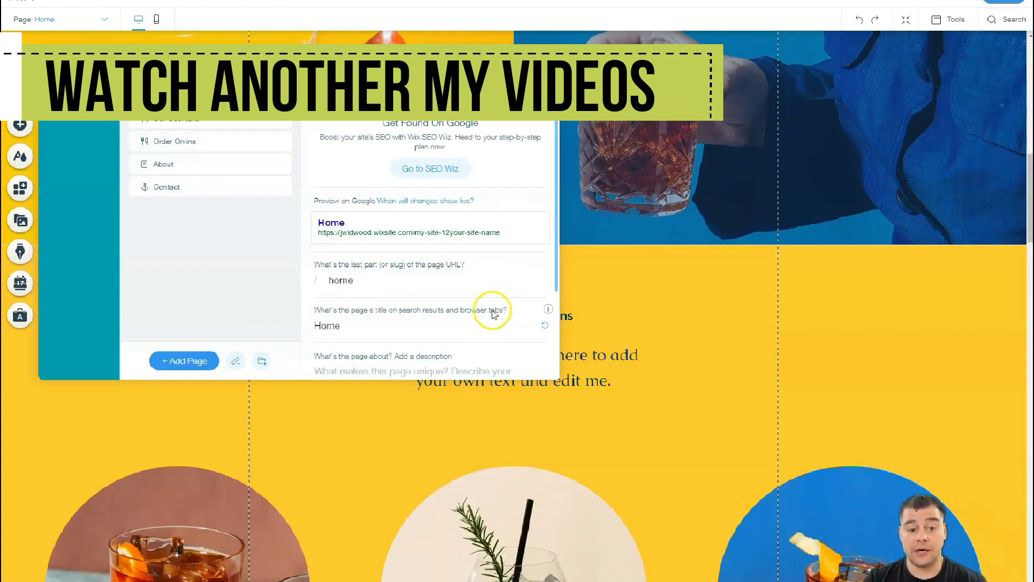
scroll(435, 318, "down", 2)
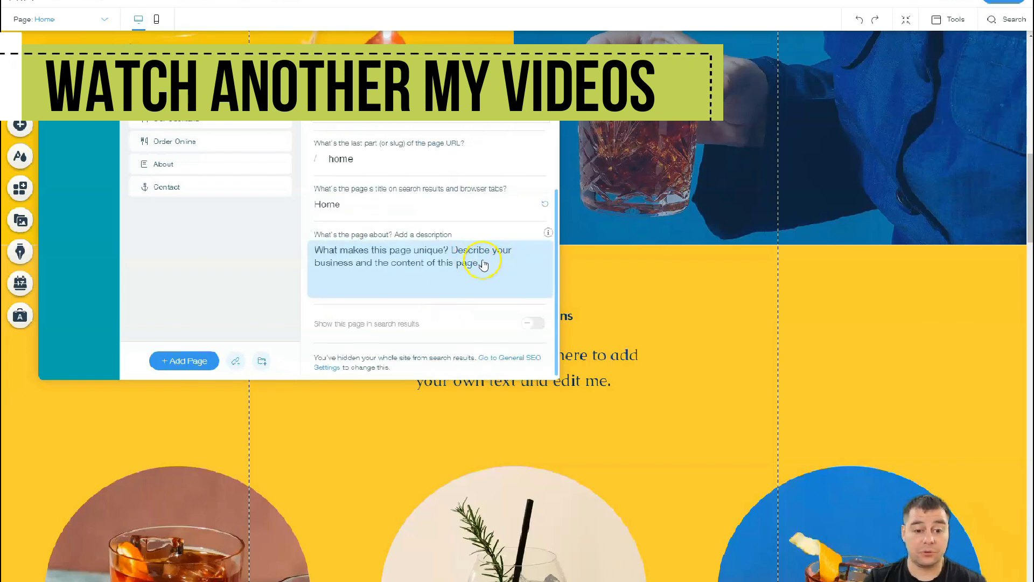
scroll(507, 270, "up", 2)
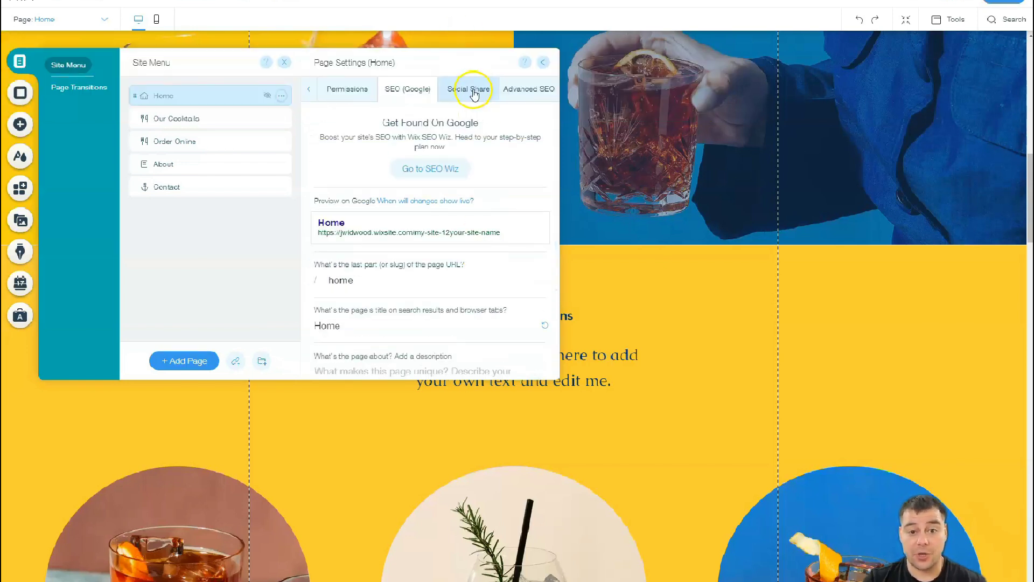
left_click(472, 91)
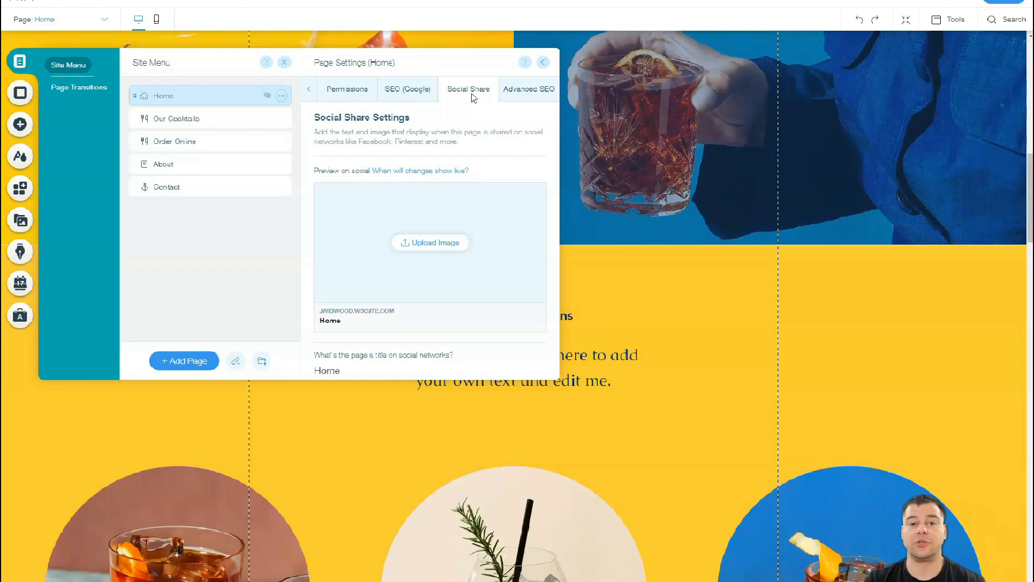
left_click(473, 223)
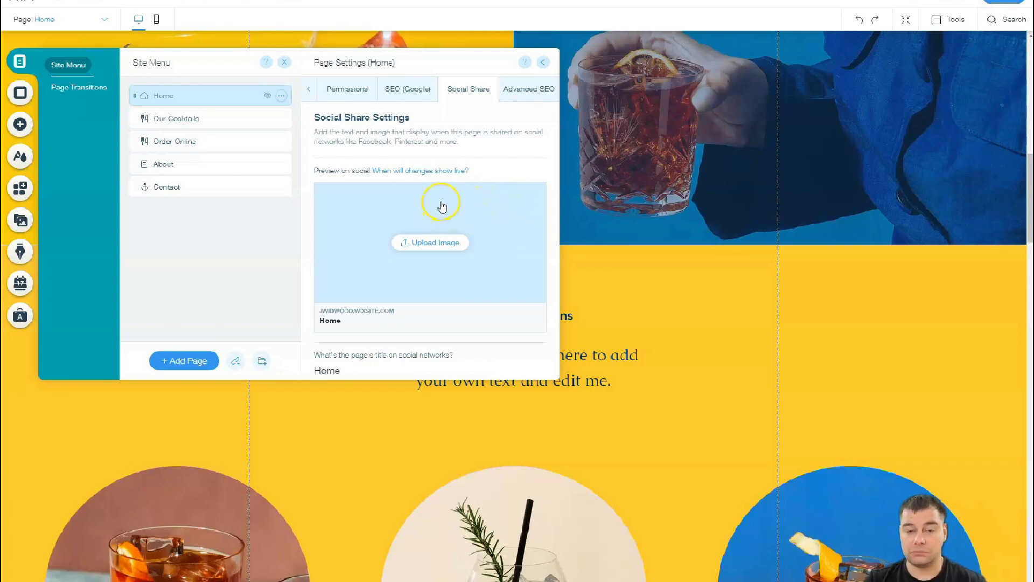
left_click(285, 61)
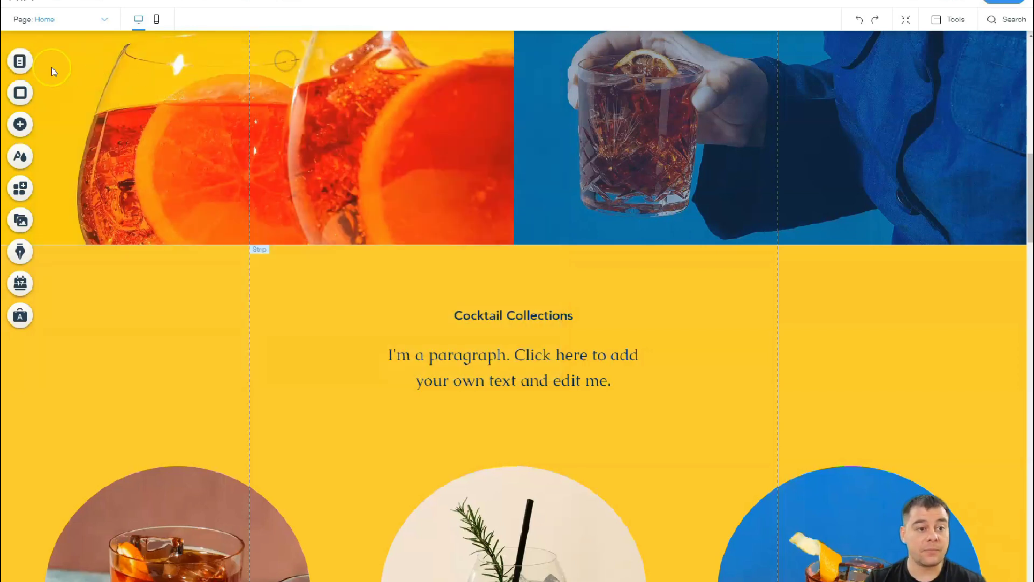
Change the page background colour to the palest yellow theme swatch
left_click(21, 94)
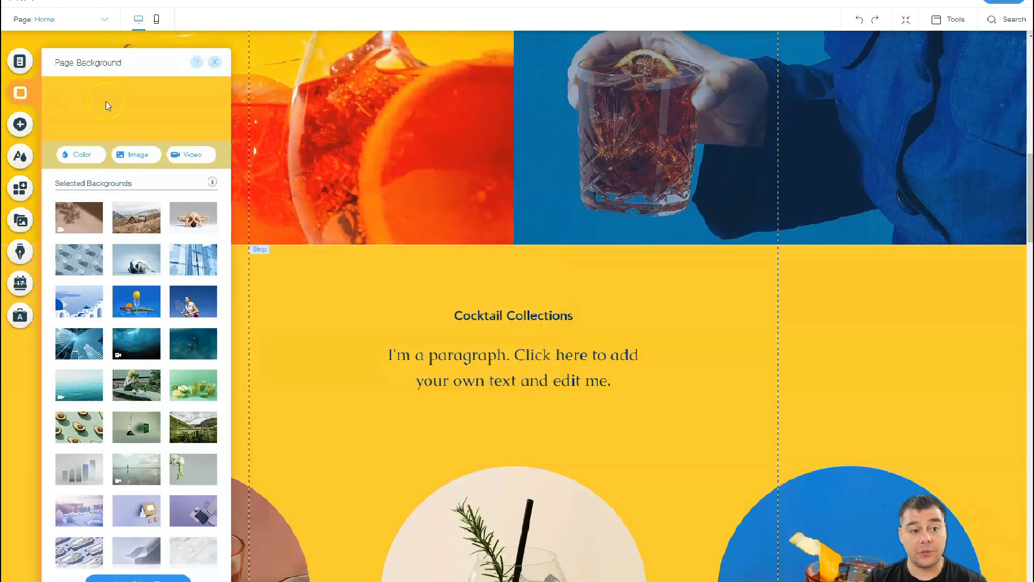
left_click(85, 156)
left_click(76, 154)
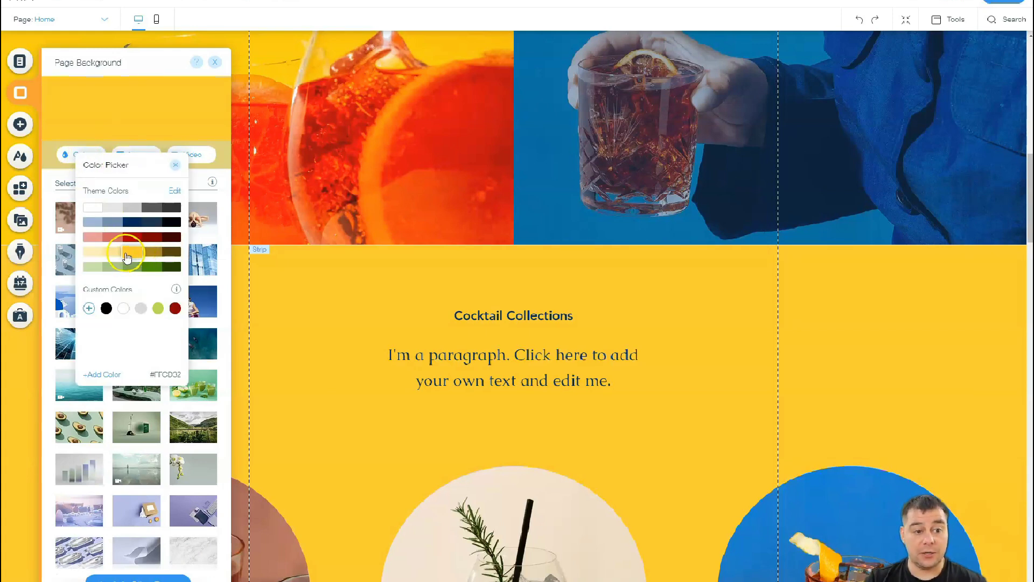
left_click(112, 253)
left_click(93, 256)
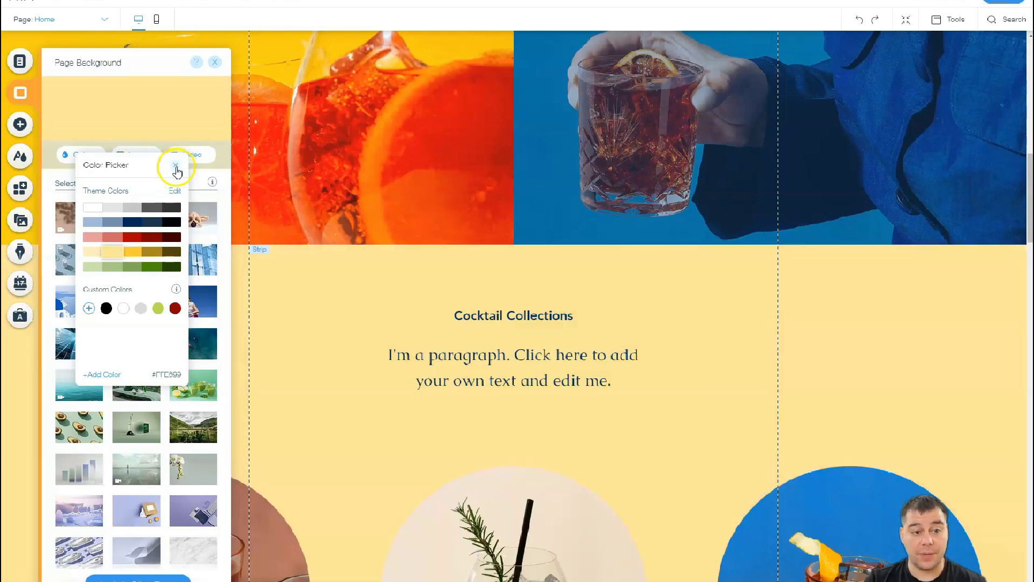
left_click(176, 166)
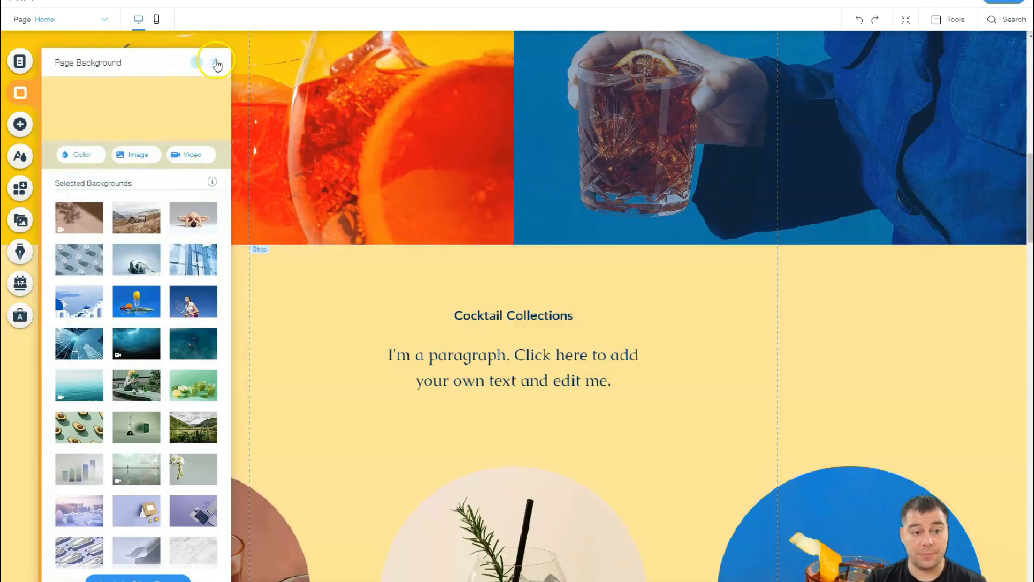
left_click(217, 64)
scroll(332, 356, "down", 5)
Select the cocktail photo strip and open its background image settings
scroll(362, 362, "down", 8)
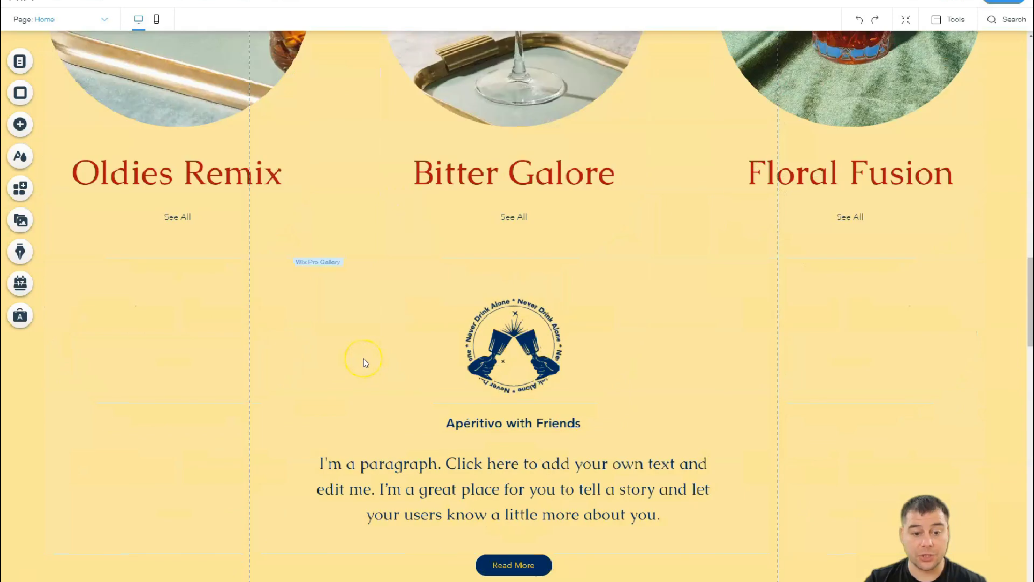
scroll(364, 362, "down", 4)
scroll(365, 362, "down", 6)
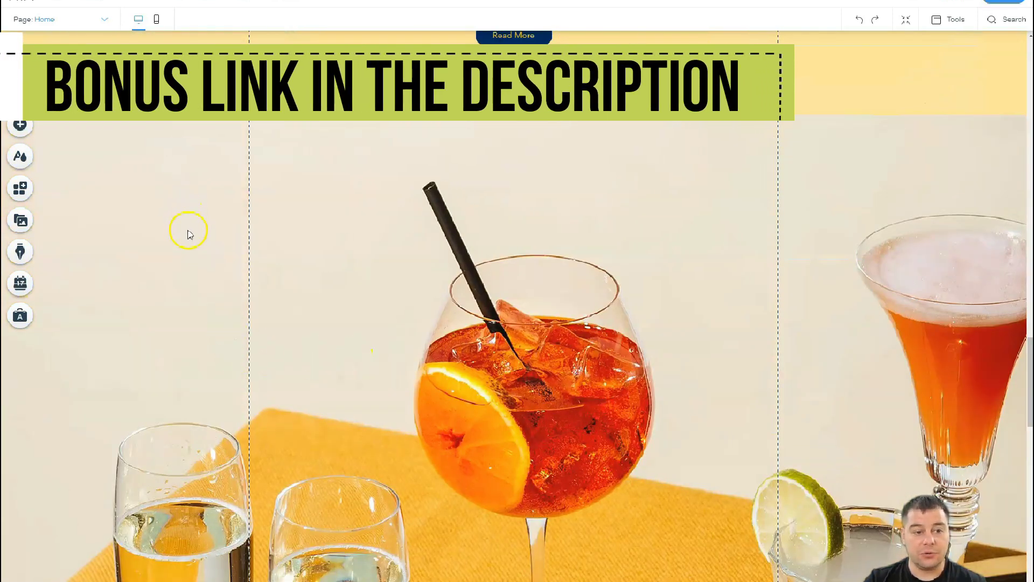
scroll(189, 234, "up", 1)
left_click(182, 278)
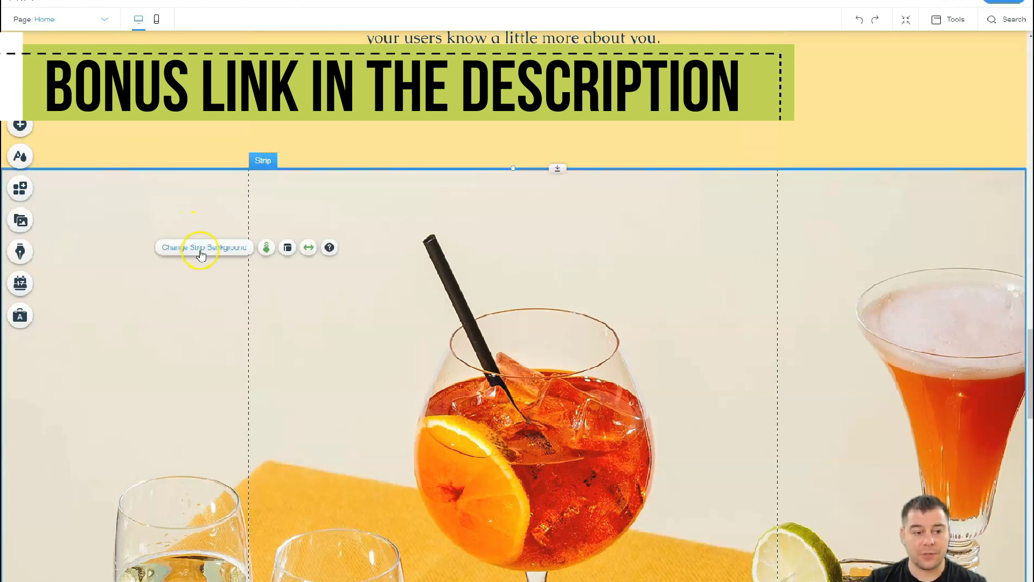
left_click(200, 247)
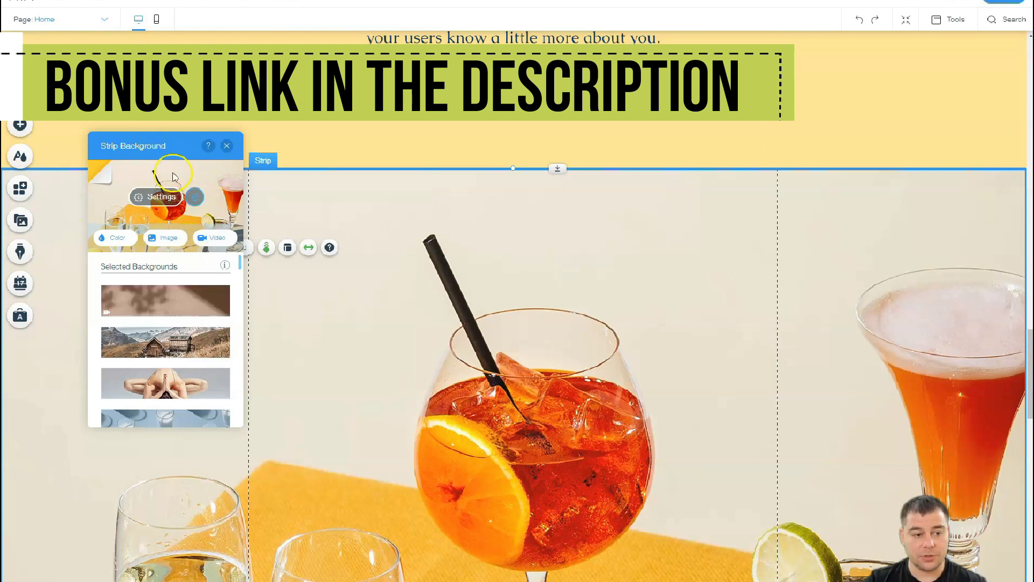
left_click(135, 206)
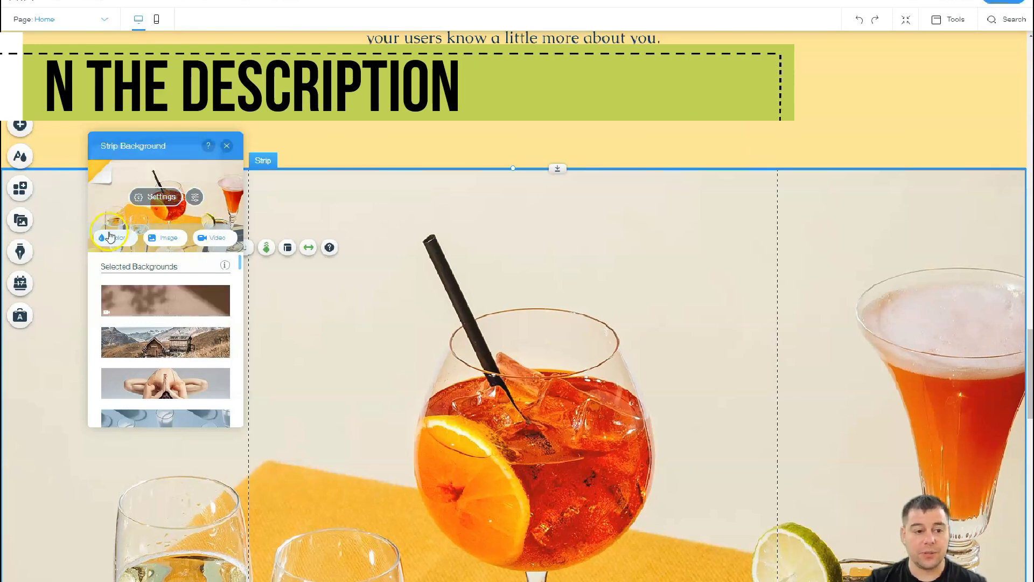
left_click(156, 240)
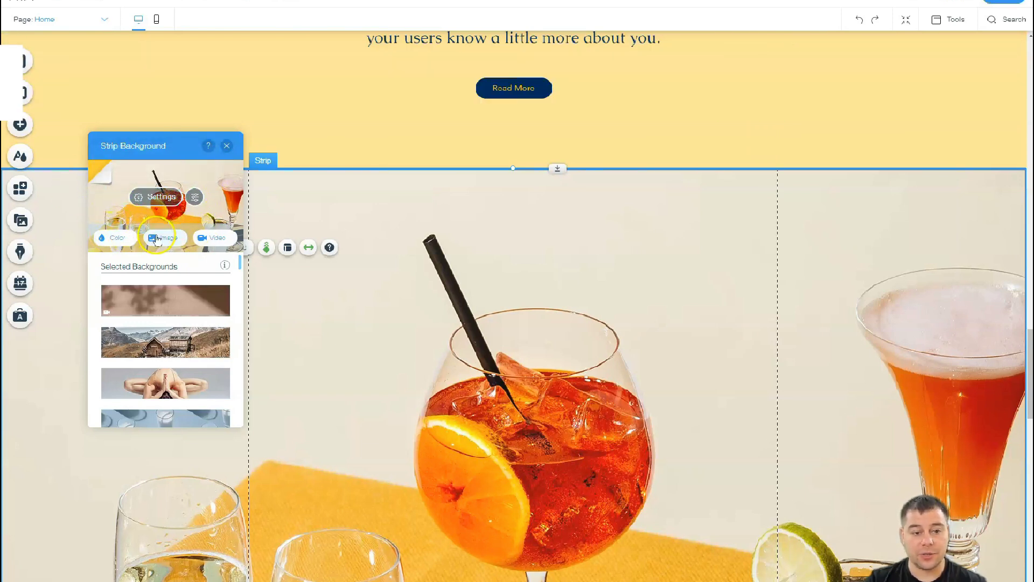
left_click(157, 198)
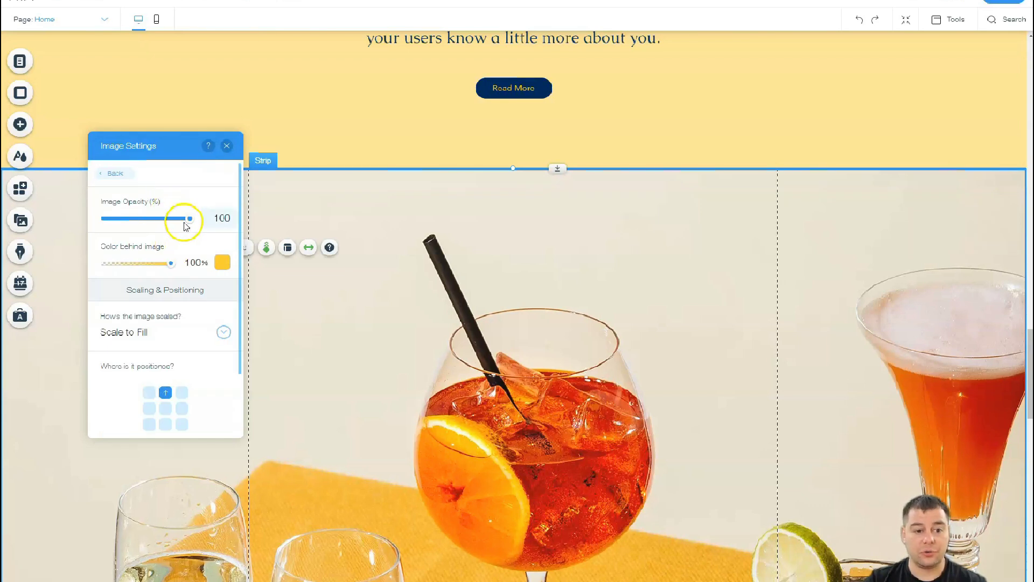
Set the strip's image opacity to 75 and the colour behind the image to 39%
left_click_drag(191, 221, 134, 220)
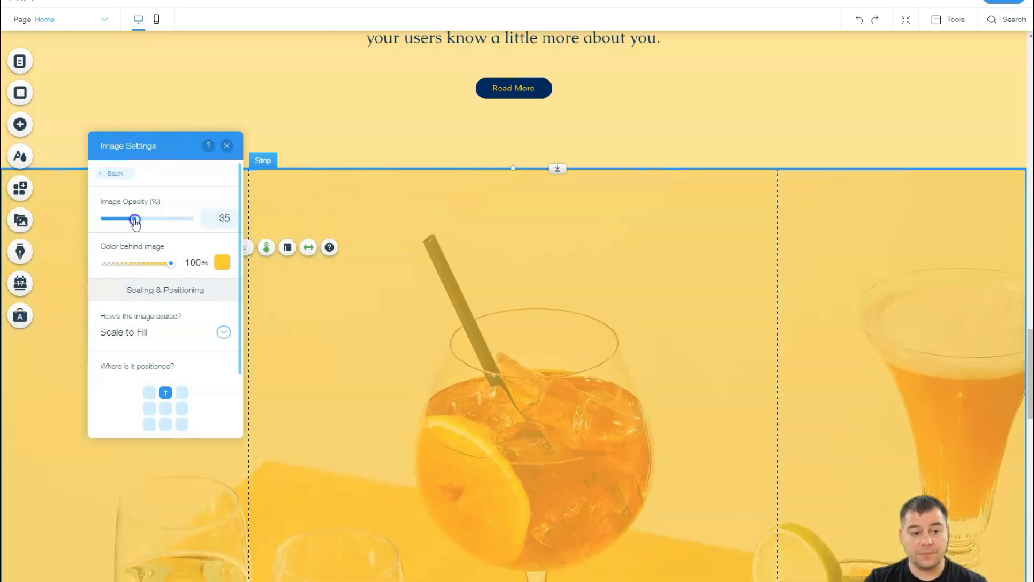
left_click_drag(168, 268, 144, 266)
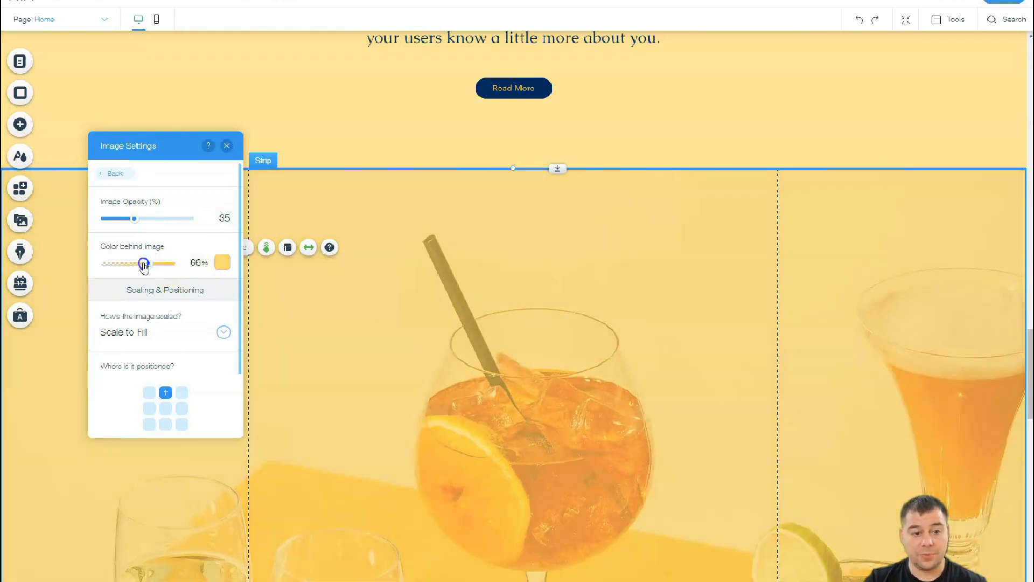
mouse_move(134, 219)
left_mouse_down()
mouse_move(199, 226)
mouse_move(168, 225)
left_mouse_up()
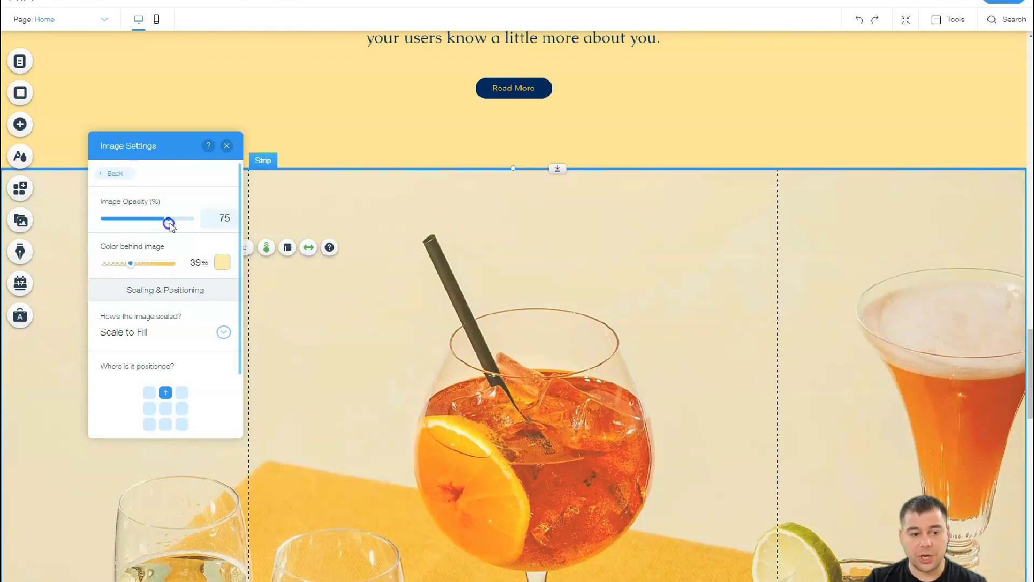
left_click(225, 151)
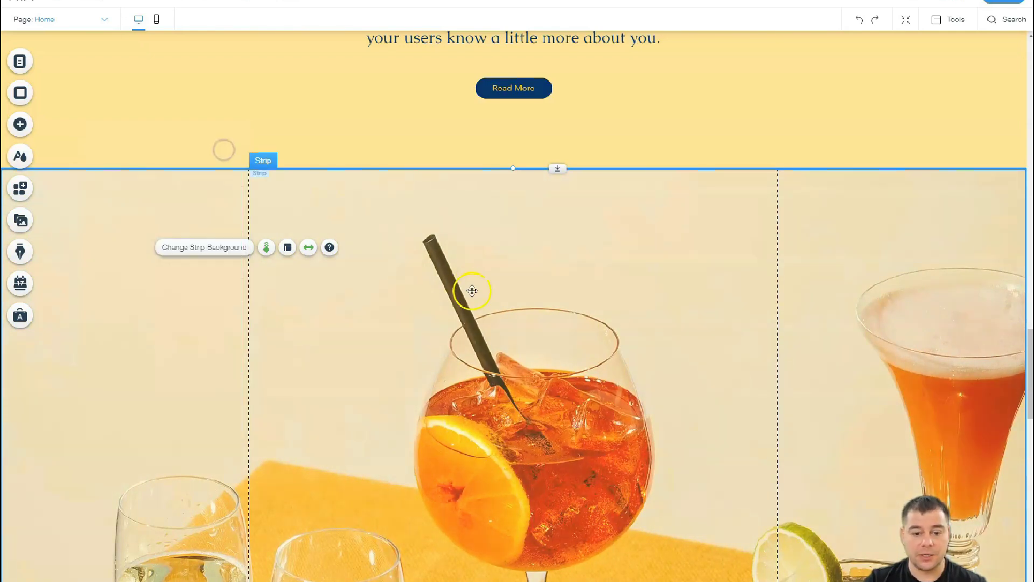
Enlarge the Place Your Order heading's font to 26 px
scroll(470, 291, "down", 5)
scroll(483, 286, "down", 1)
scroll(484, 284, "down", 4)
scroll(490, 287, "down", 1)
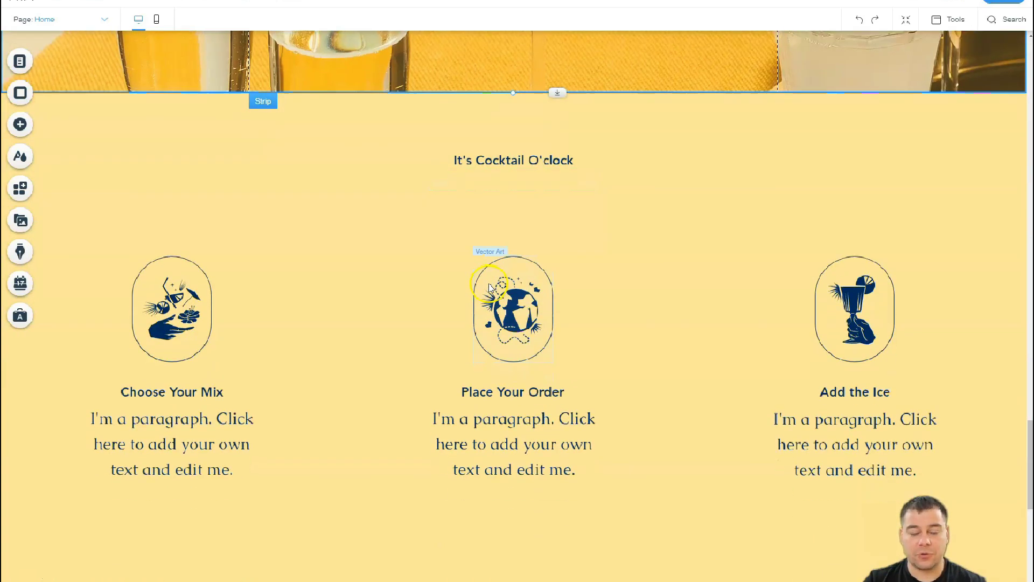
scroll(490, 280, "down", 5)
scroll(377, 253, "up", 4)
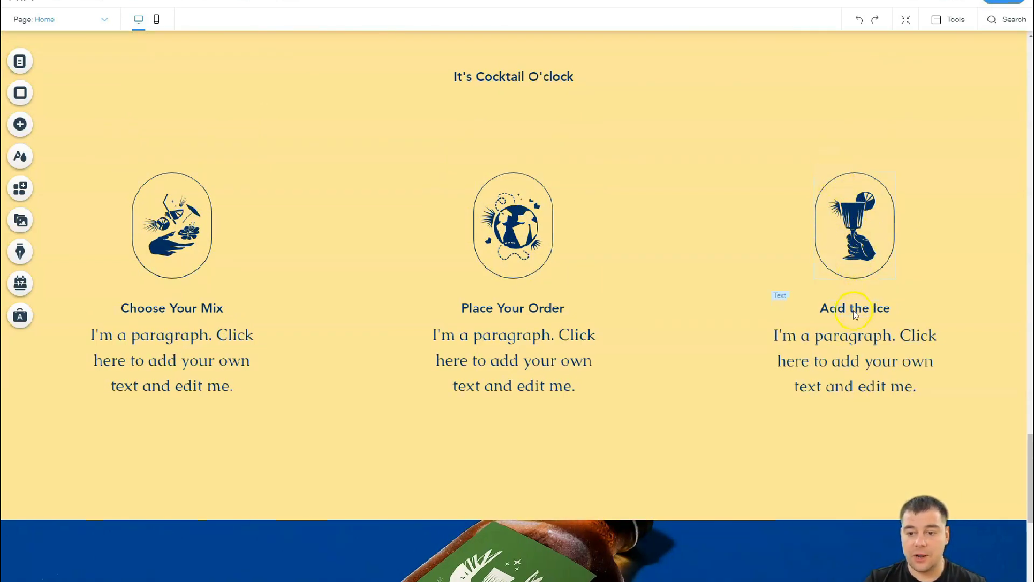
left_click(502, 313)
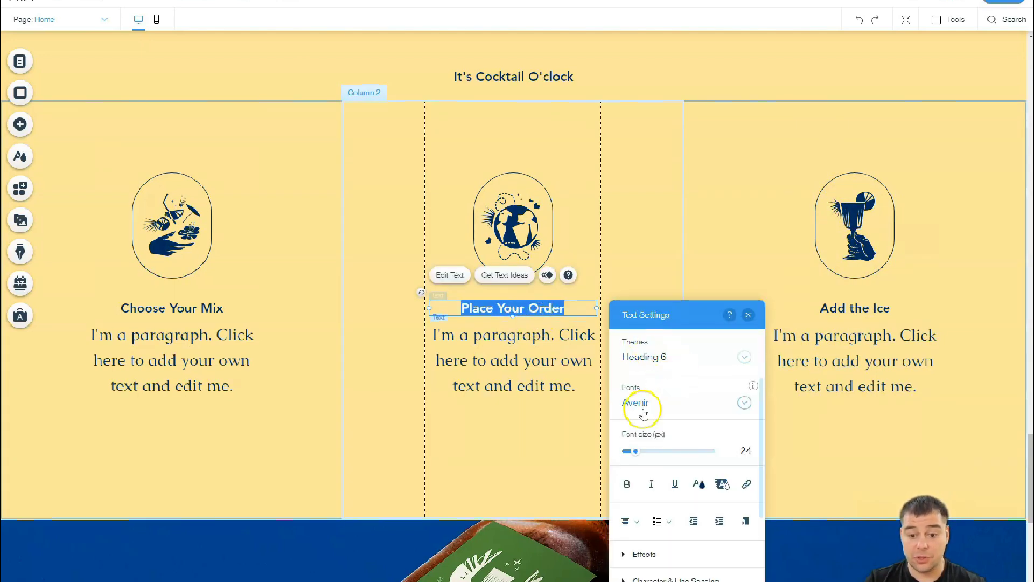
mouse_move(635, 450)
left_mouse_down()
mouse_move(648, 454)
mouse_move(637, 452)
left_mouse_up()
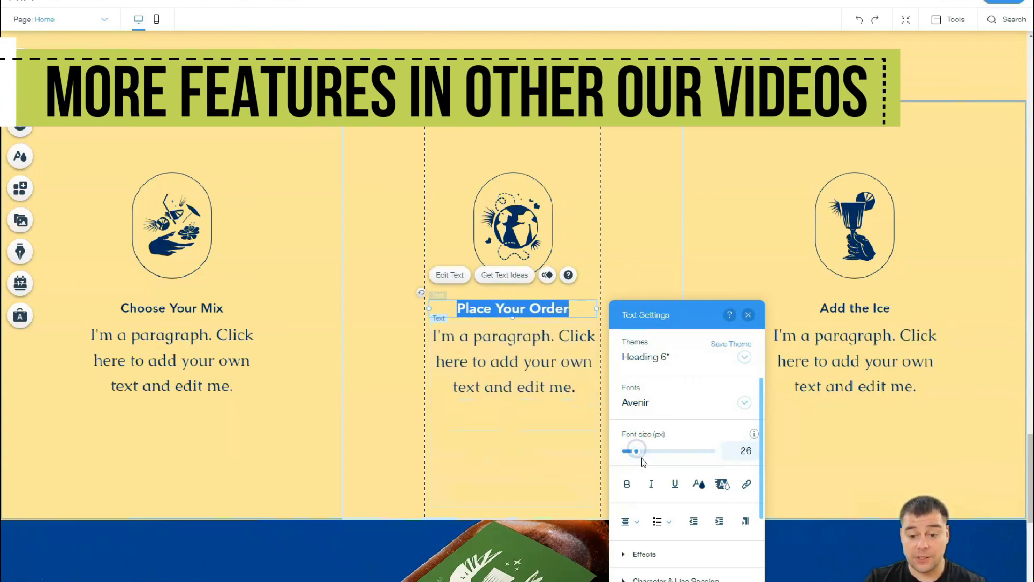
Make the heading bold, try italic and remove it, then close Text Settings
left_click(627, 484)
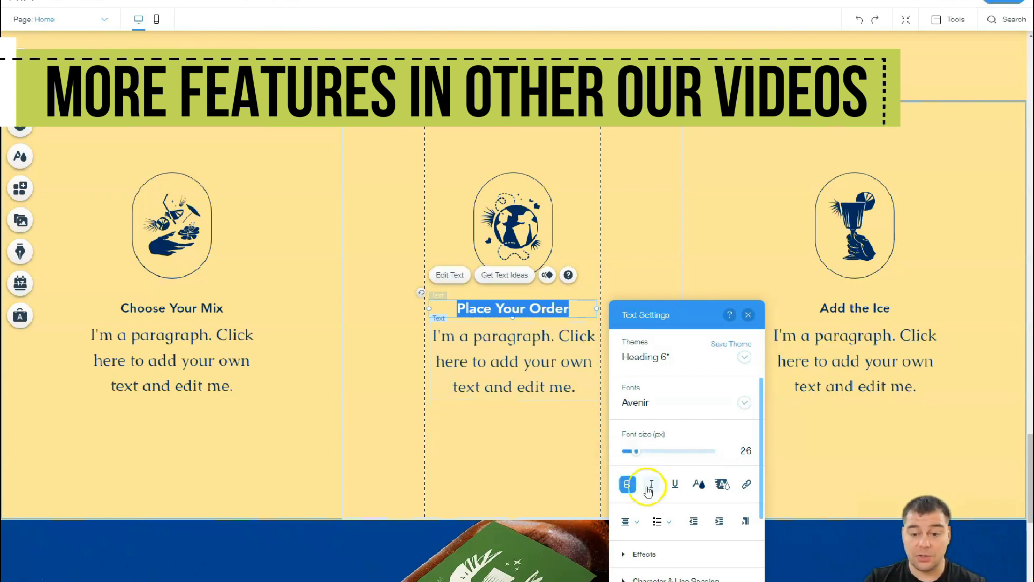
left_click(651, 484)
left_click(651, 483)
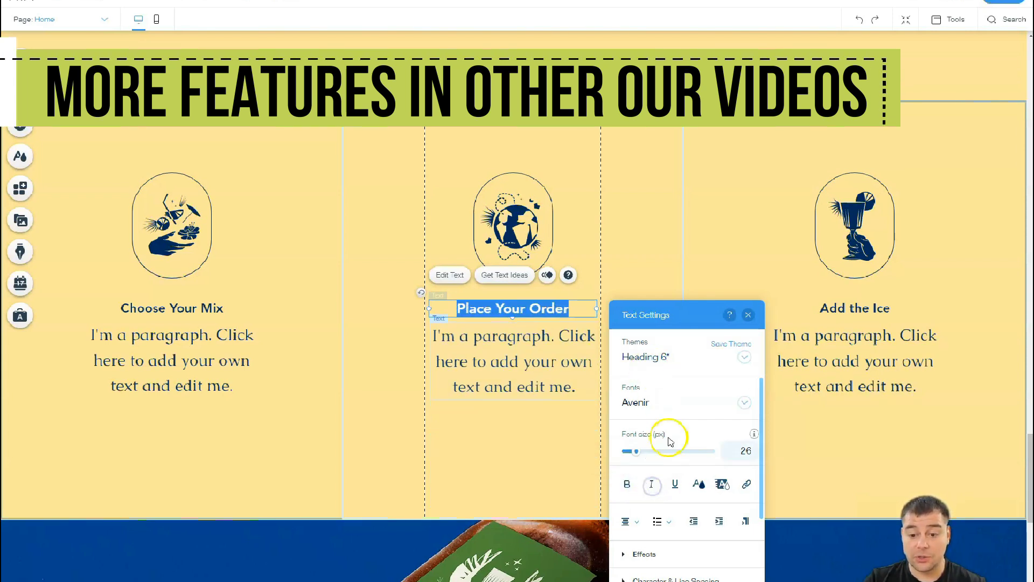
left_click(748, 315)
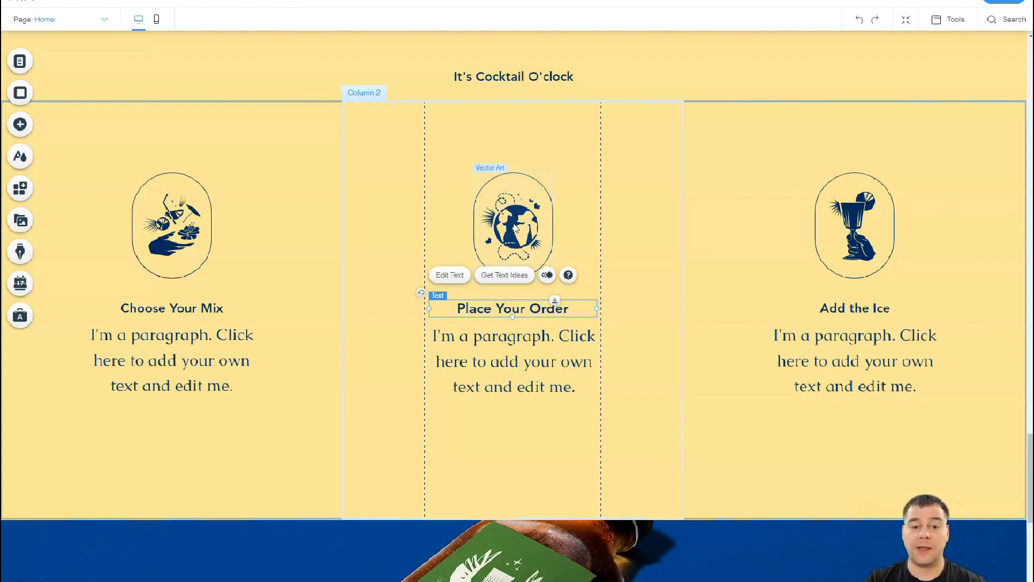
mouse_move(511, 229)
left_mouse_down()
mouse_move(511, 128)
mouse_move(509, 138)
left_mouse_up()
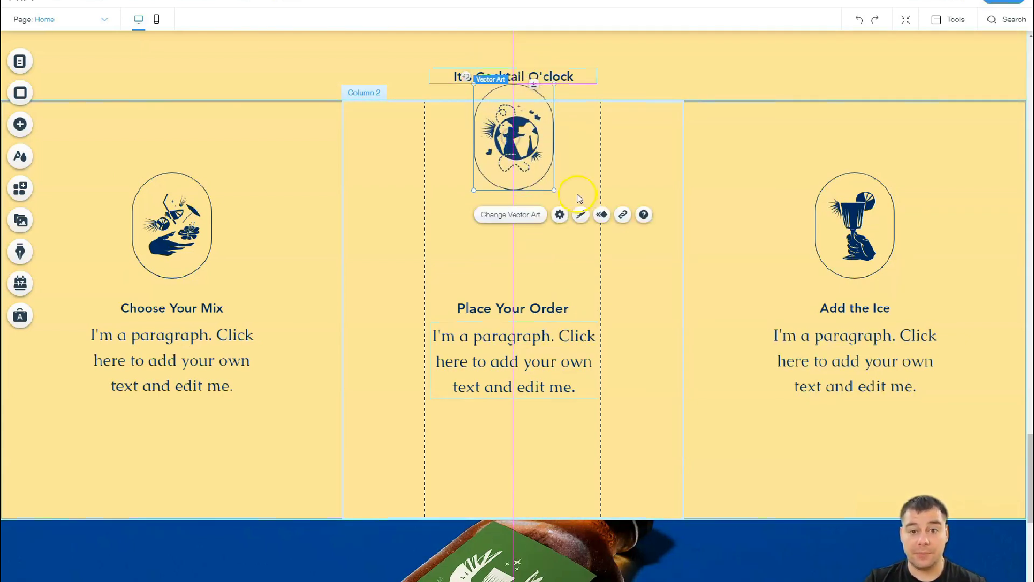
scroll(577, 203, "up", 3)
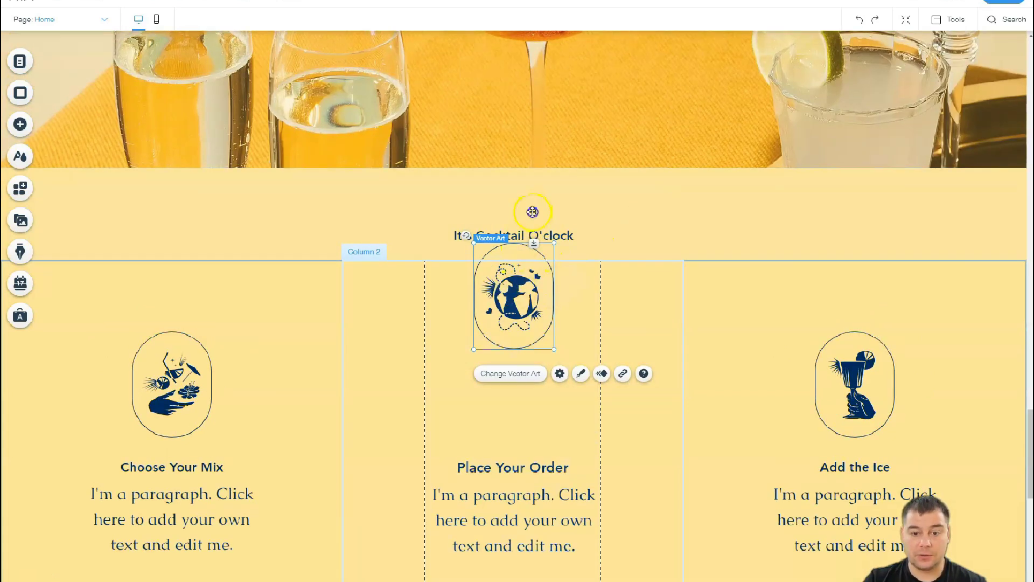
left_click_drag(532, 212, 651, 83)
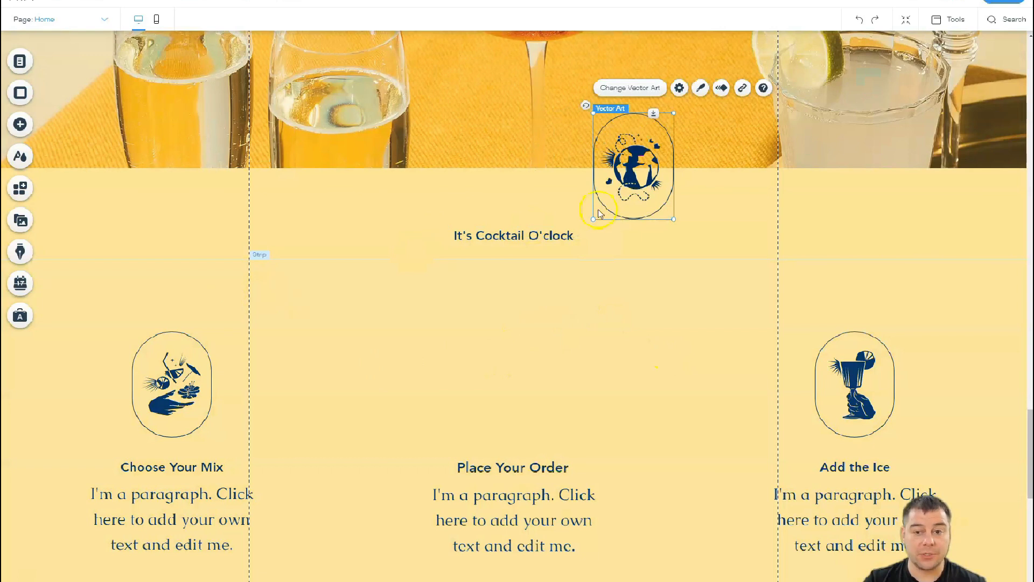
mouse_move(618, 281)
left_mouse_down()
mouse_move(516, 385)
mouse_move(518, 399)
left_mouse_up()
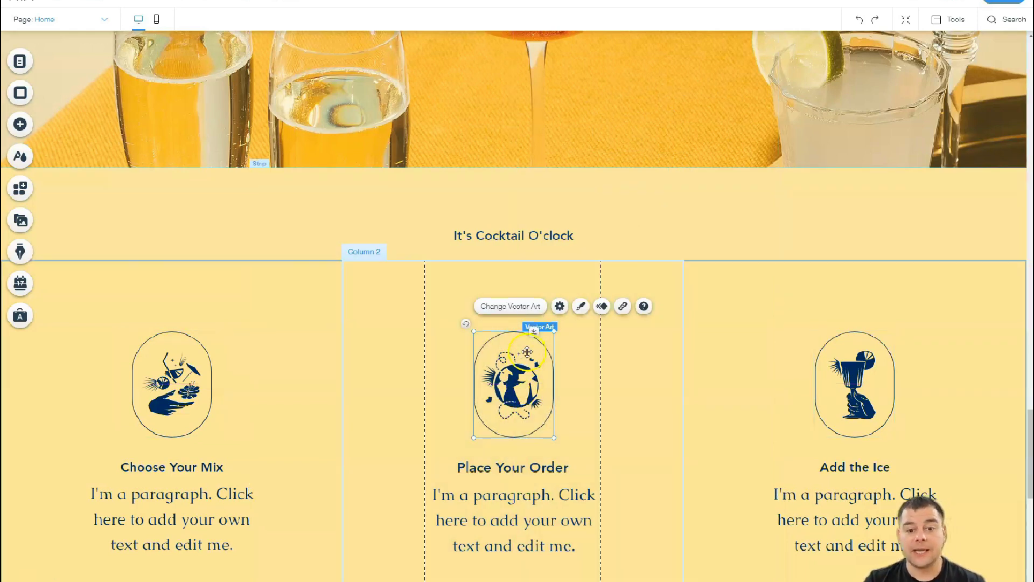
Return to the hero and bring up the Add panel's Strip designs
scroll(540, 360, "up", 4)
scroll(535, 359, "up", 2)
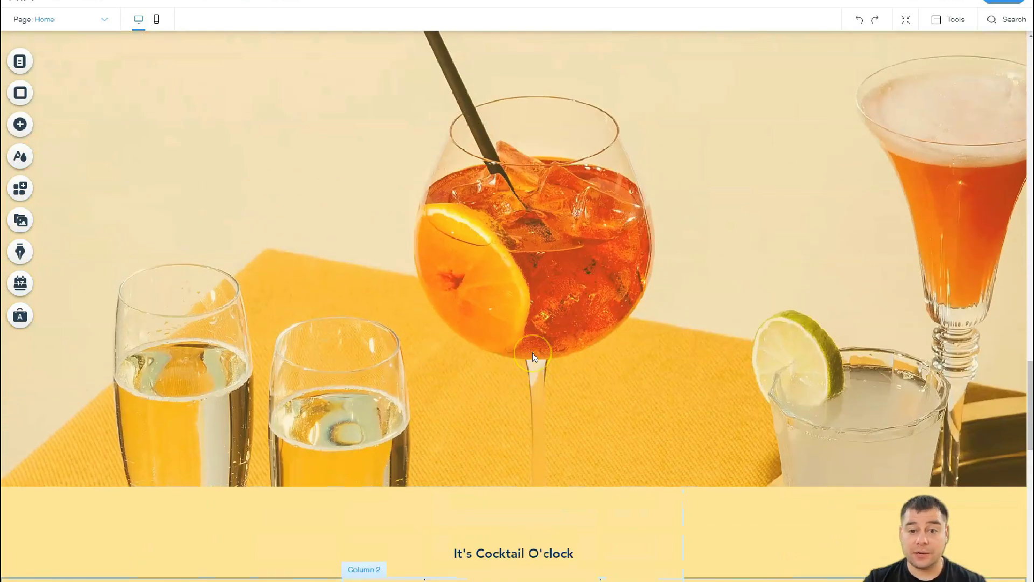
scroll(535, 358, "up", 5)
scroll(536, 356, "up", 3)
scroll(535, 356, "up", 5)
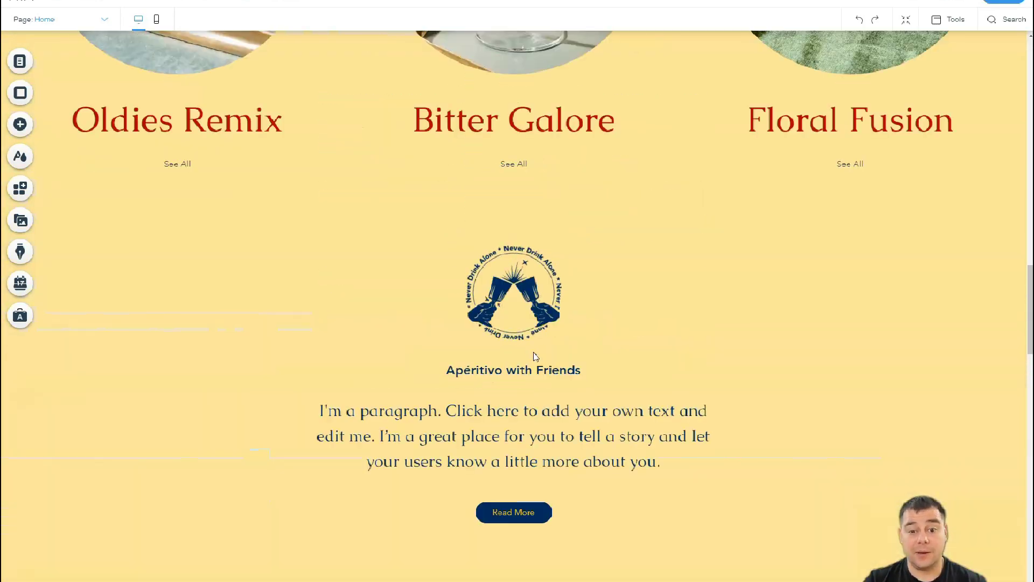
scroll(535, 357, "up", 1)
scroll(535, 356, "up", 3)
scroll(536, 356, "up", 2)
scroll(537, 356, "up", 5)
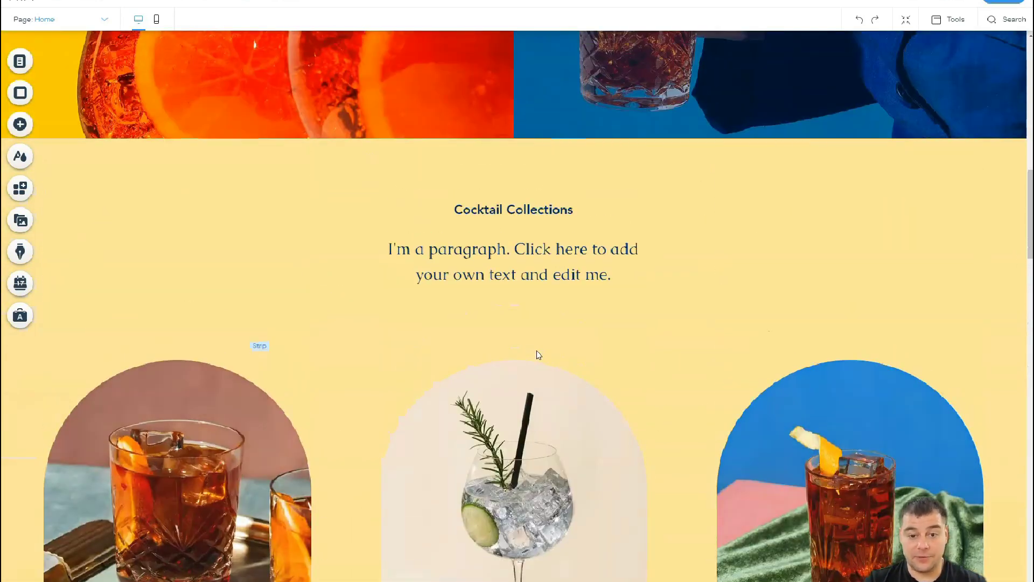
scroll(537, 355, "up", 3)
scroll(538, 355, "up", 1)
scroll(537, 351, "up", 5)
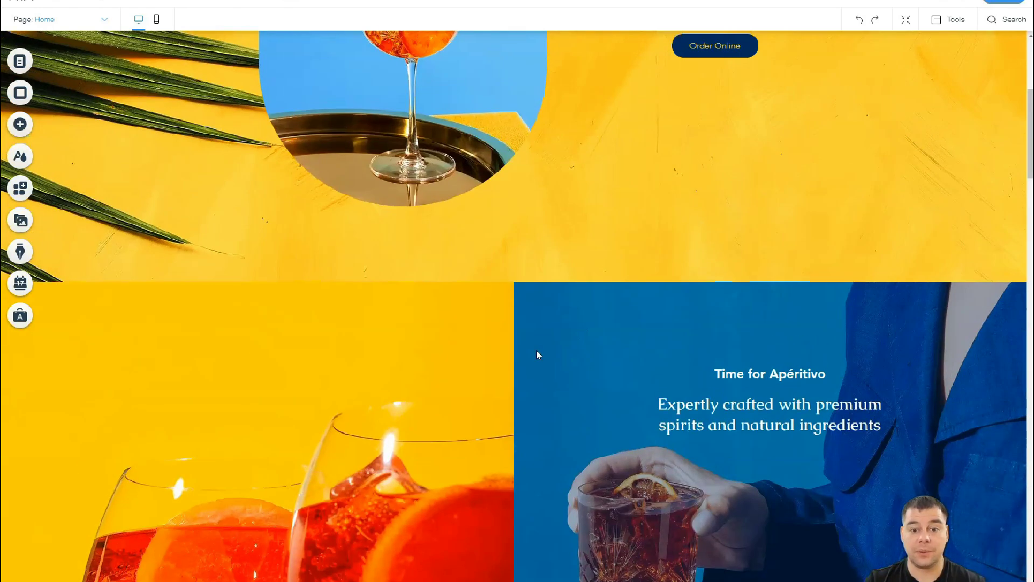
scroll(536, 352, "up", 1)
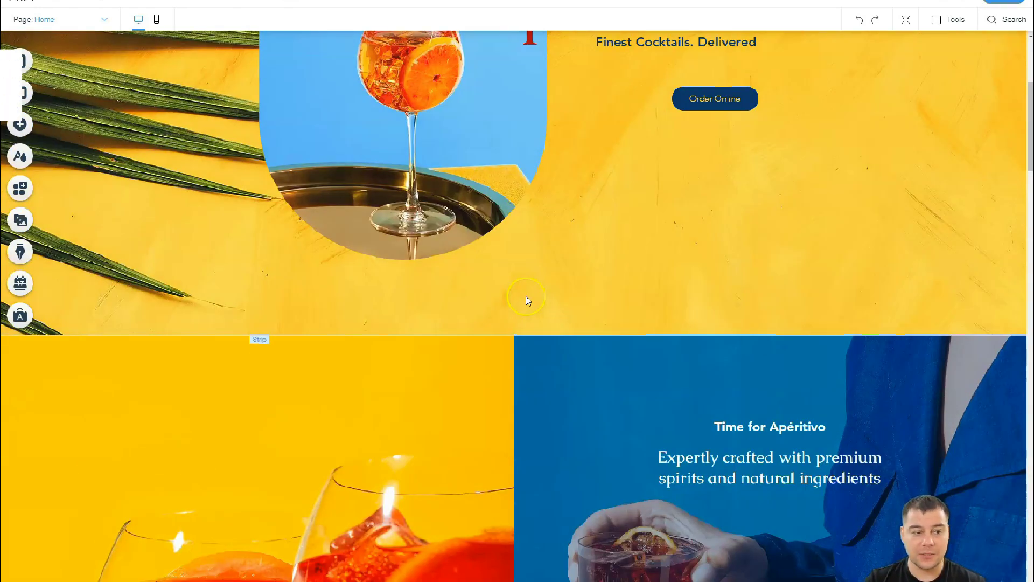
left_click(30, 124)
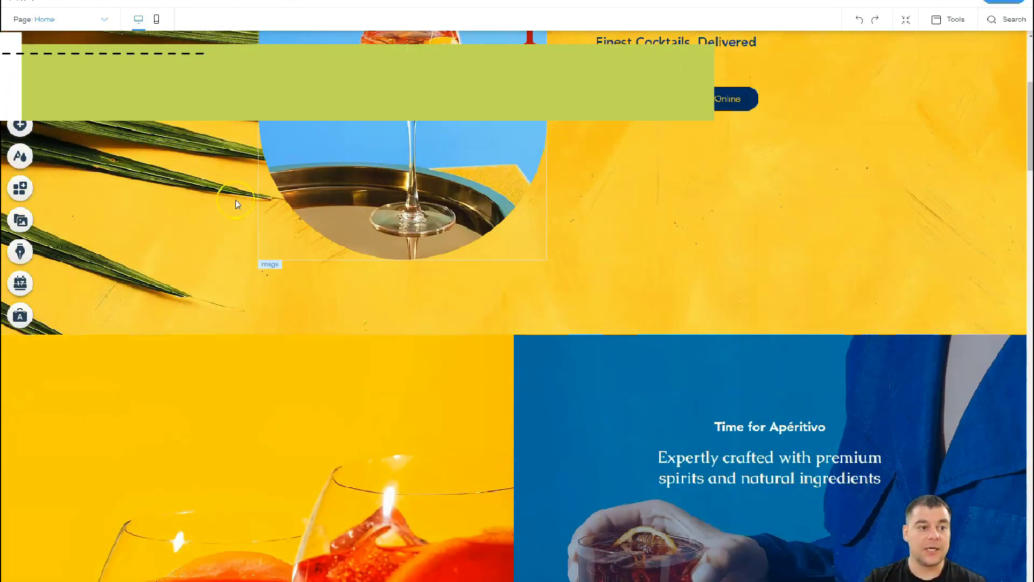
left_click(20, 124)
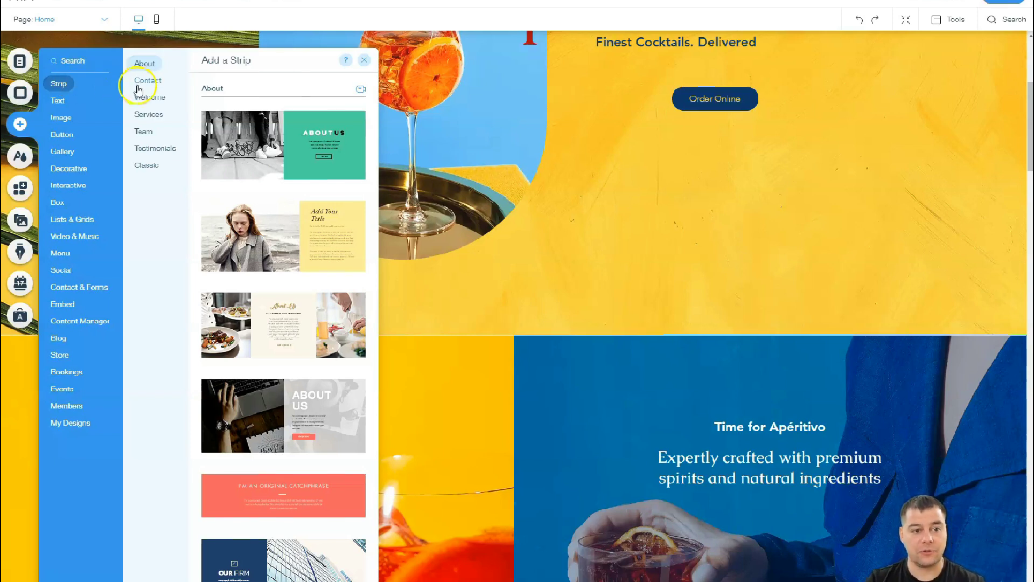
Browse the Contact, Welcome, Services, About, Team, Testimonials and Classic strip designs
left_click(138, 86)
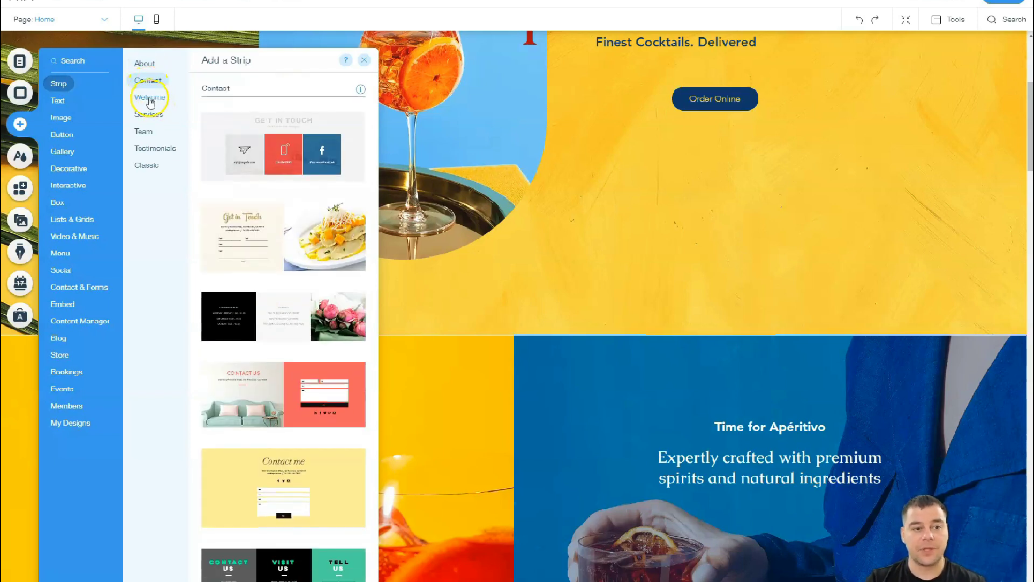
left_click(148, 98)
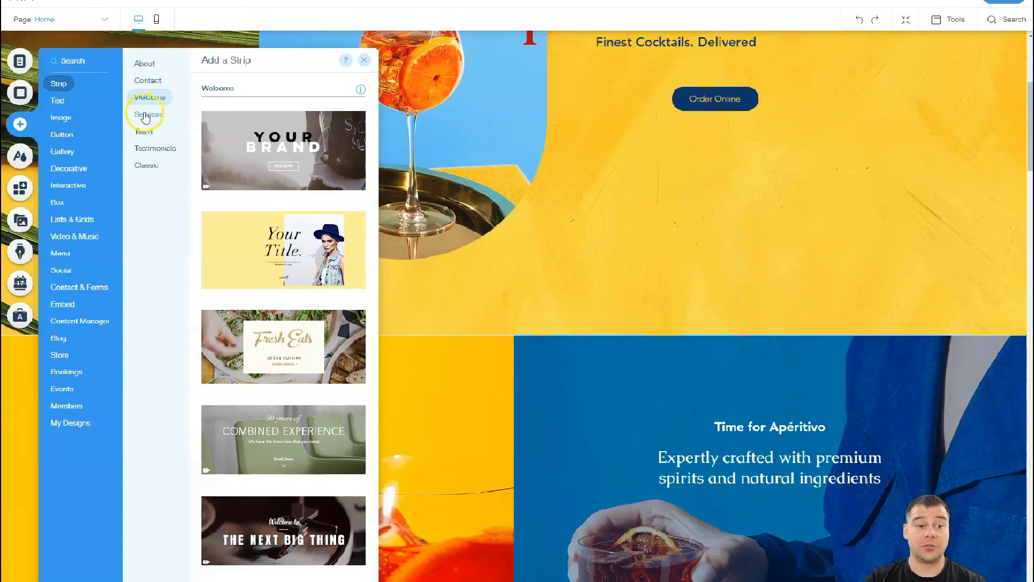
left_click(145, 115)
left_click(143, 65)
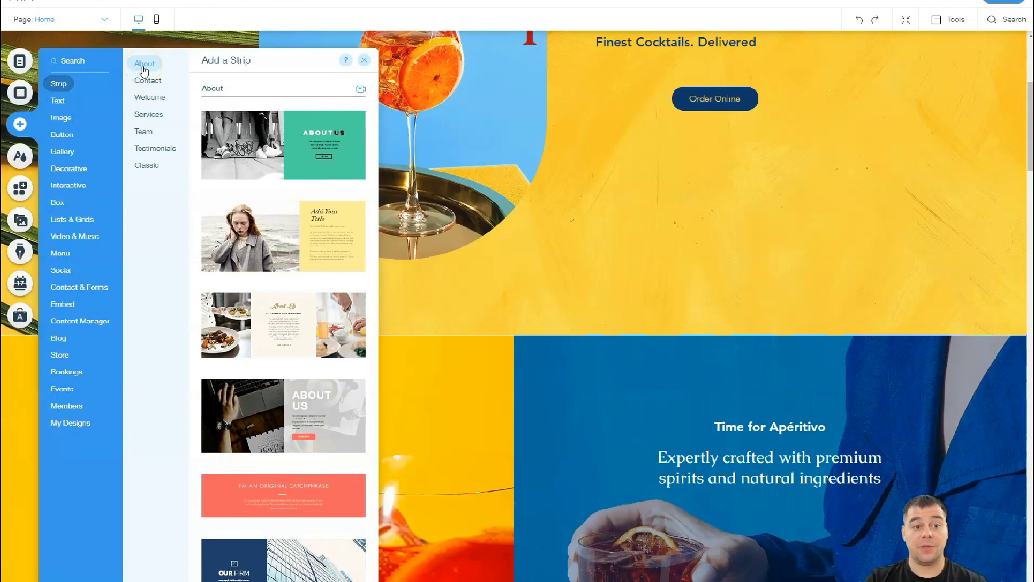
left_click(143, 132)
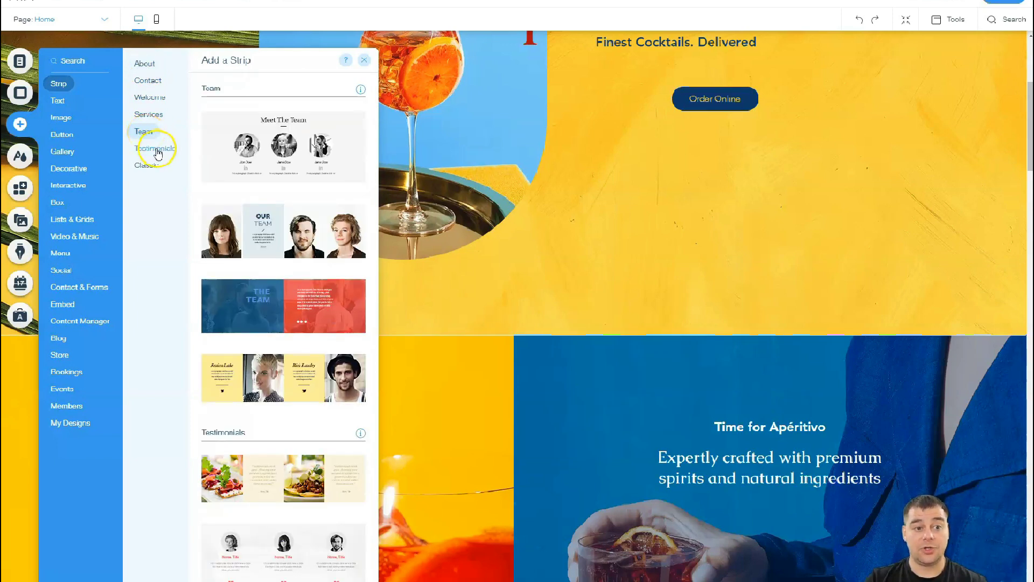
left_click(156, 149)
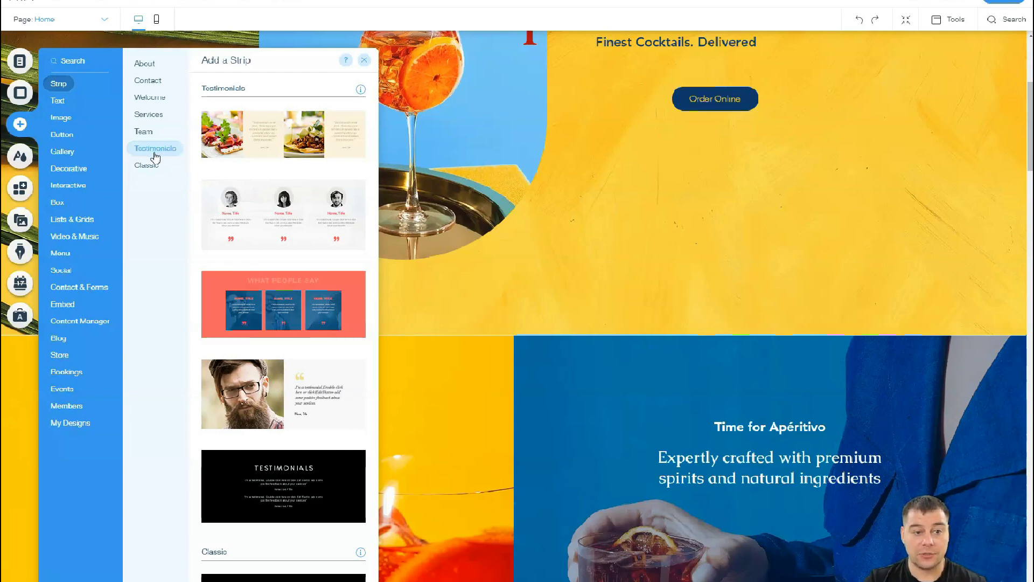
left_click(146, 165)
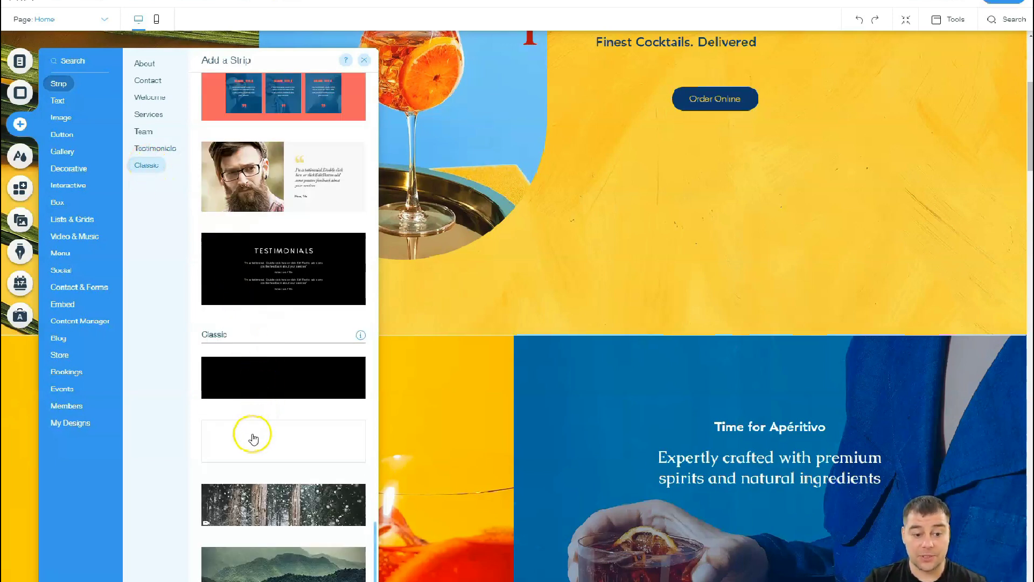
Drop a blank Classic strip below the hero and make it much taller
left_click_drag(251, 434, 561, 343)
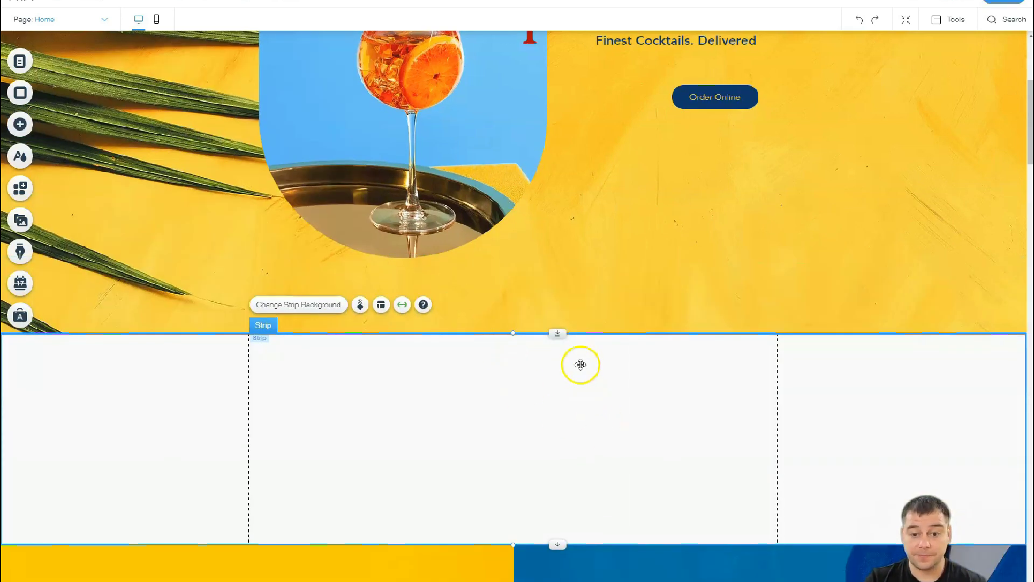
scroll(576, 329, "down", 5)
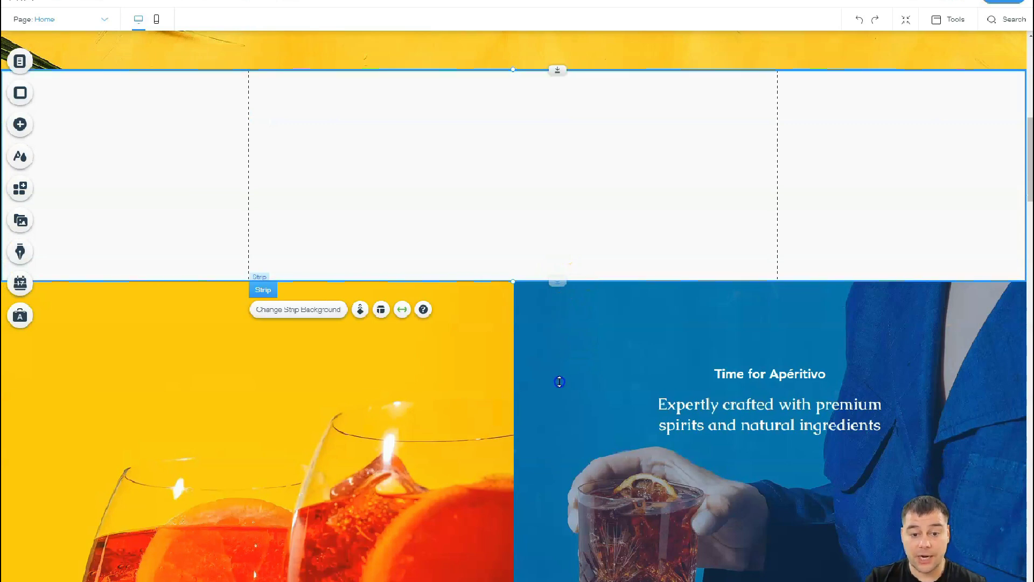
left_click_drag(559, 381, 576, 429)
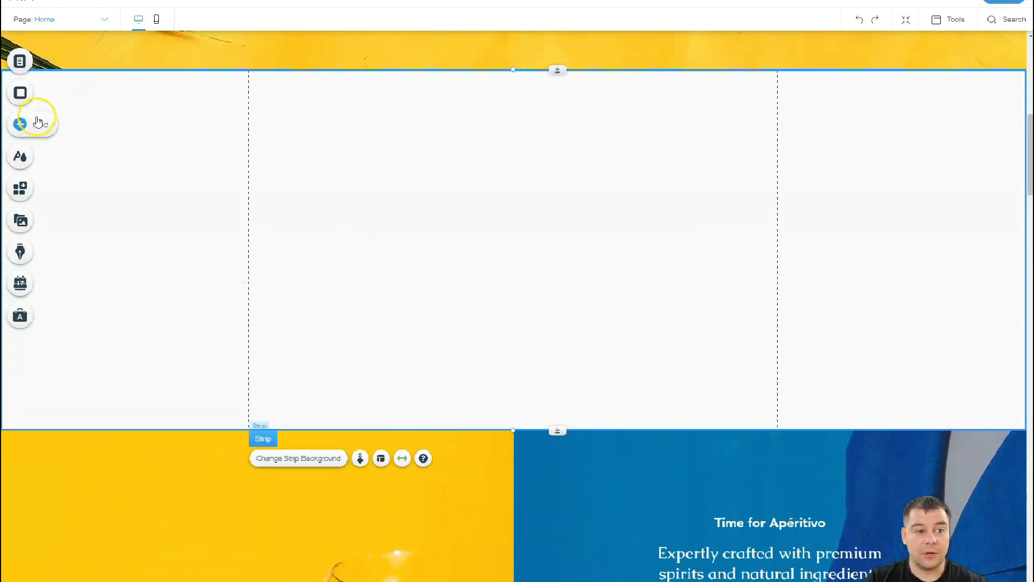
Add a Big Title heading and a placeholder paragraph to the new strip
left_click(19, 125)
left_click(144, 163)
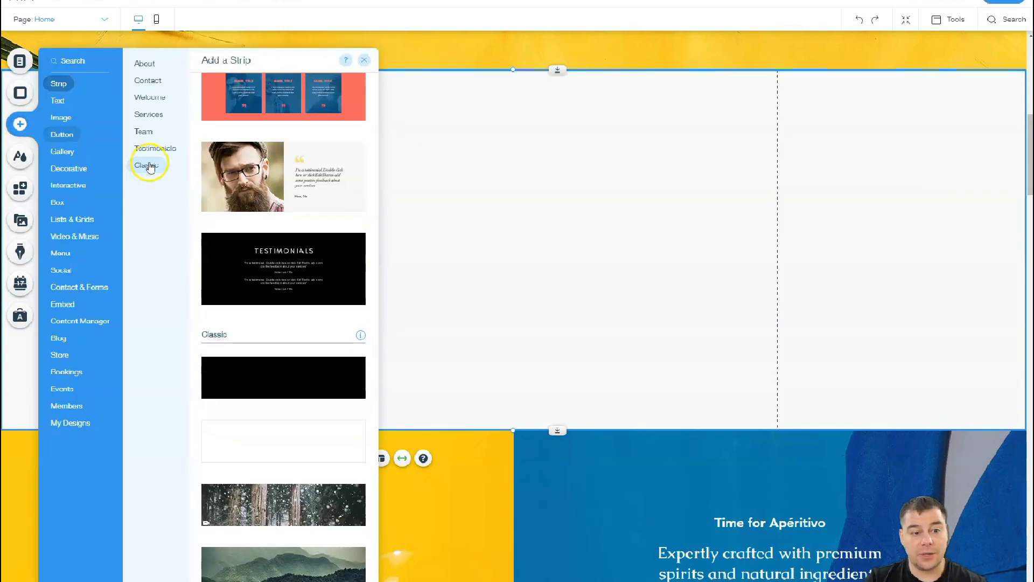
left_click(62, 134)
left_click(57, 100)
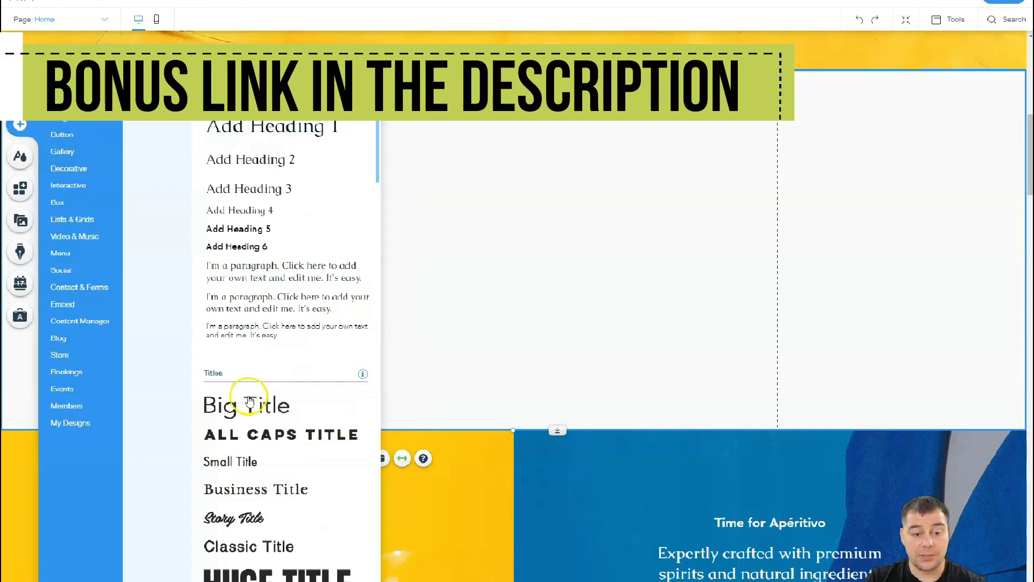
left_click_drag(416, 282, 502, 123)
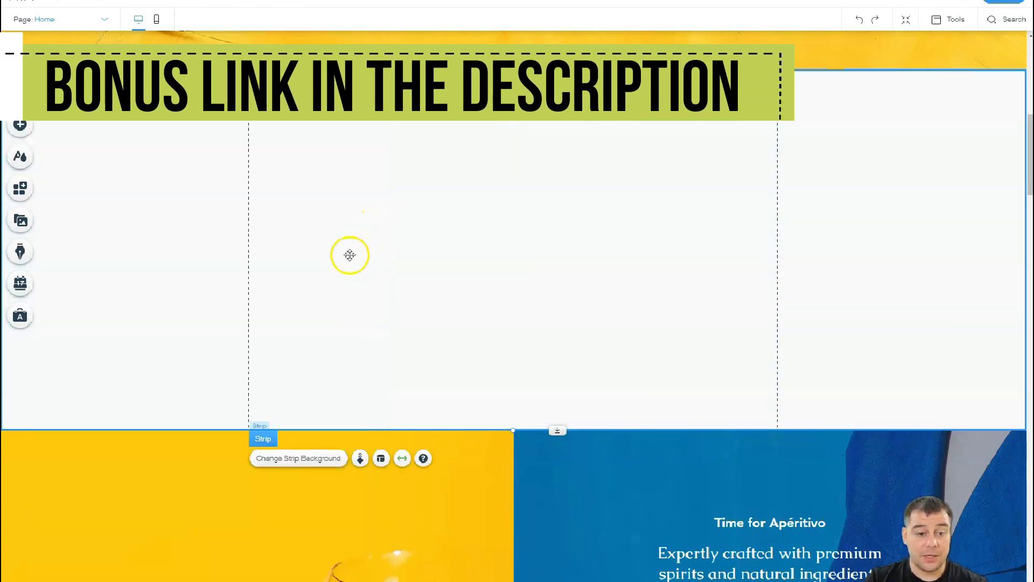
left_click(20, 125)
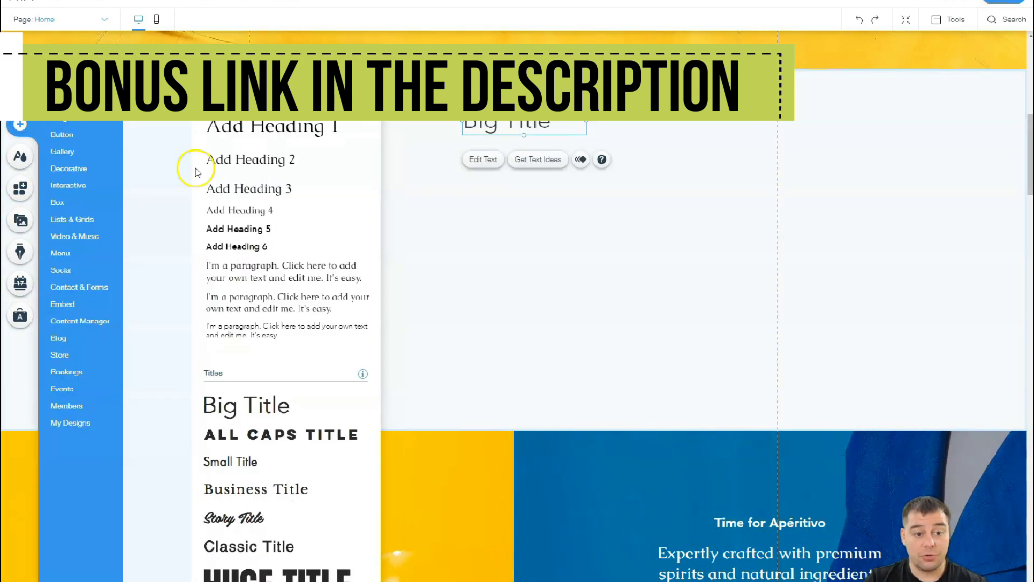
mouse_move(293, 296)
left_mouse_down()
mouse_move(375, 286)
mouse_move(541, 149)
mouse_move(547, 212)
left_mouse_up()
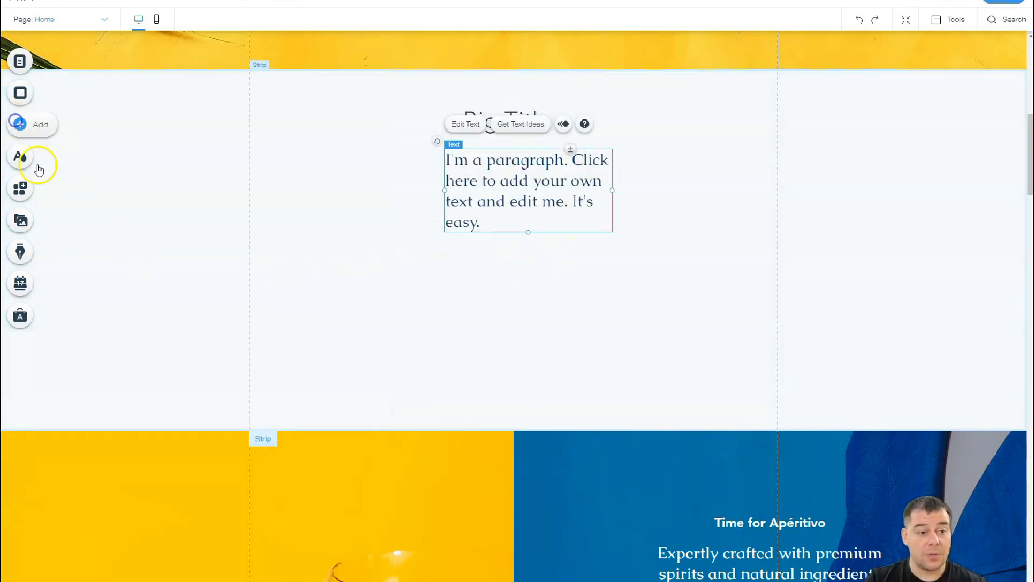
Place an uploaded Plane Overhead video player below the paragraph
left_click(20, 124)
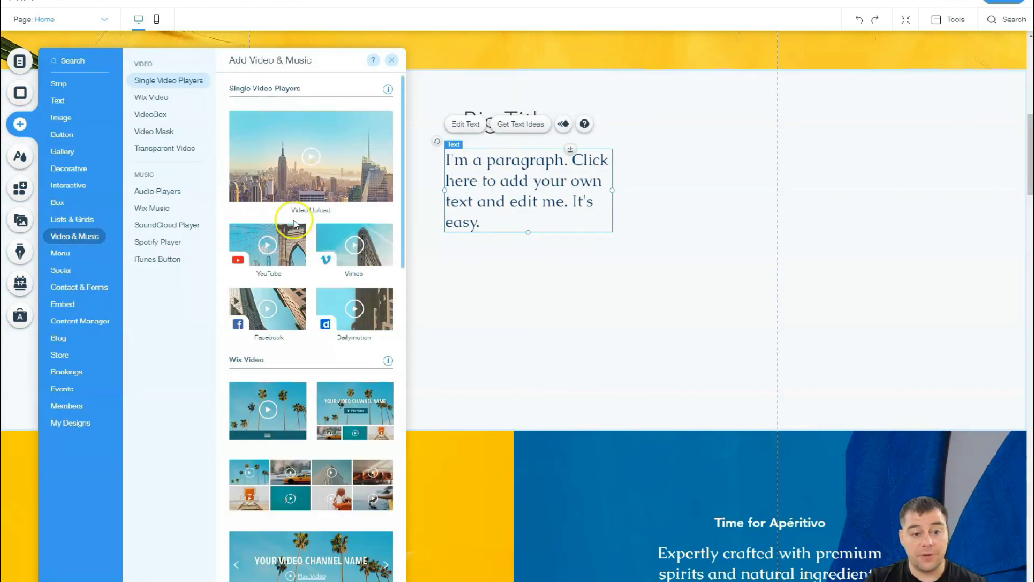
left_click_drag(294, 224, 530, 286)
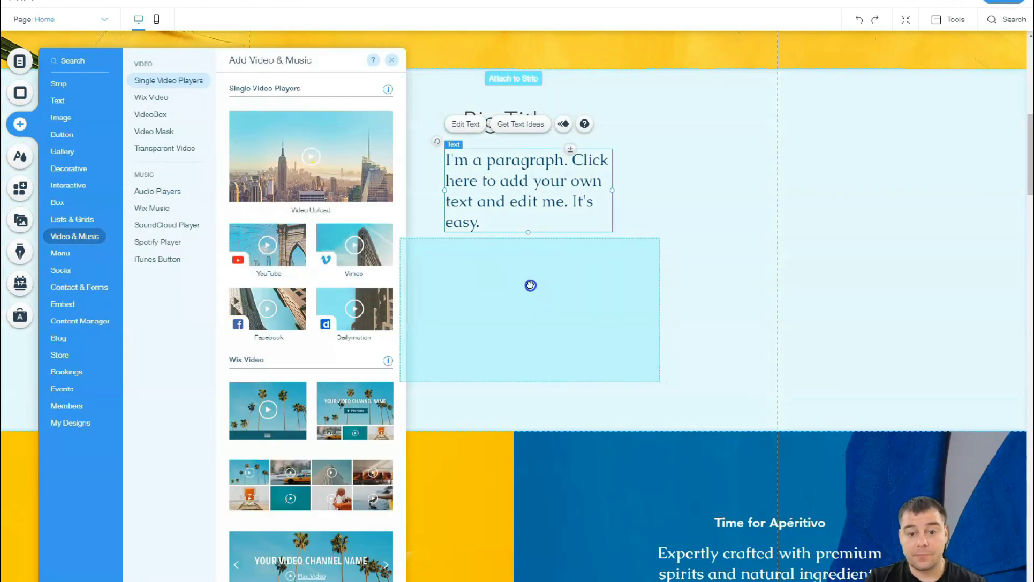
left_click(17, 138)
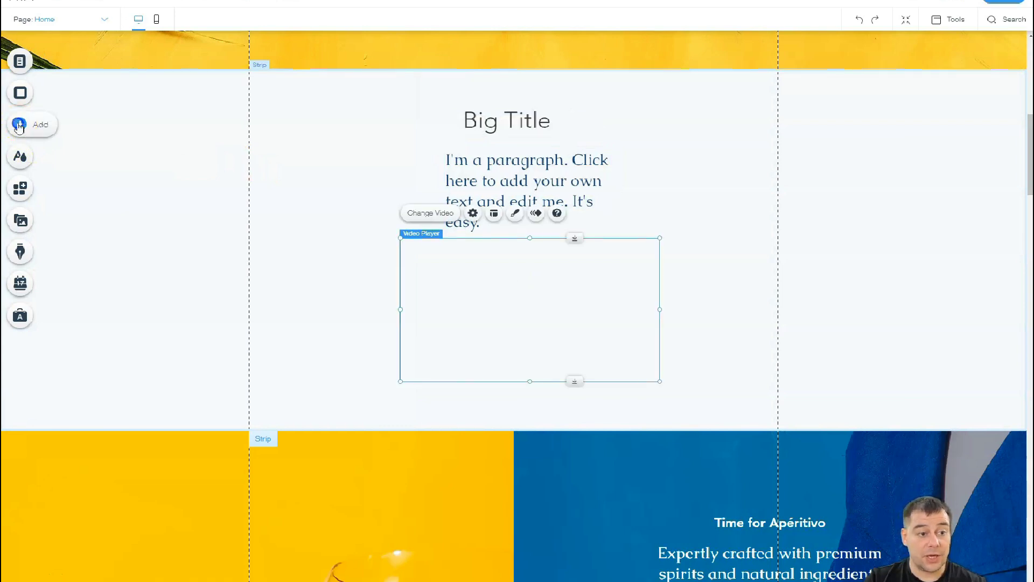
Add a themed button beneath the video
left_click(19, 125)
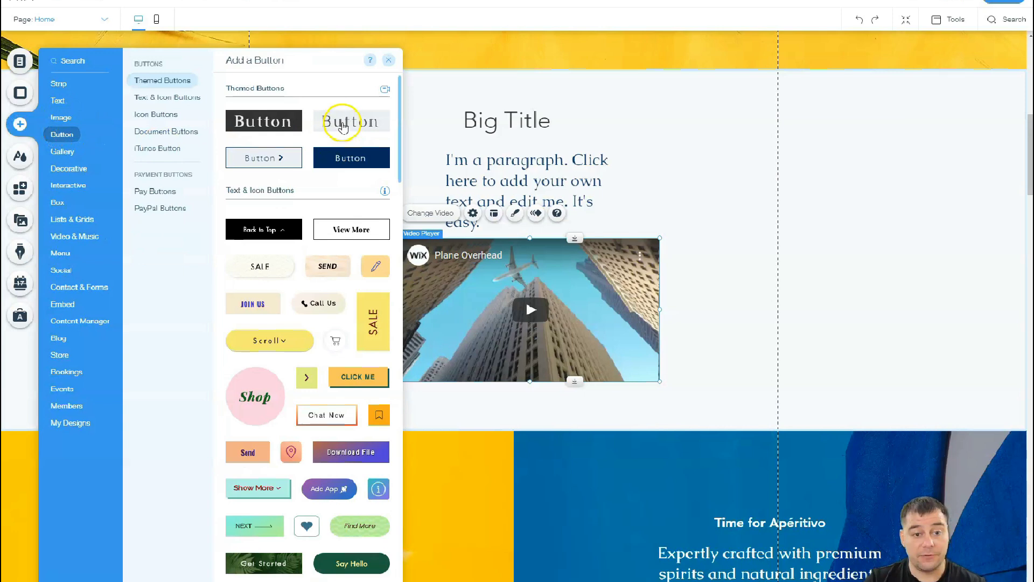
mouse_move(290, 155)
left_mouse_down()
mouse_move(517, 411)
mouse_move(523, 403)
left_mouse_up()
left_click(511, 405)
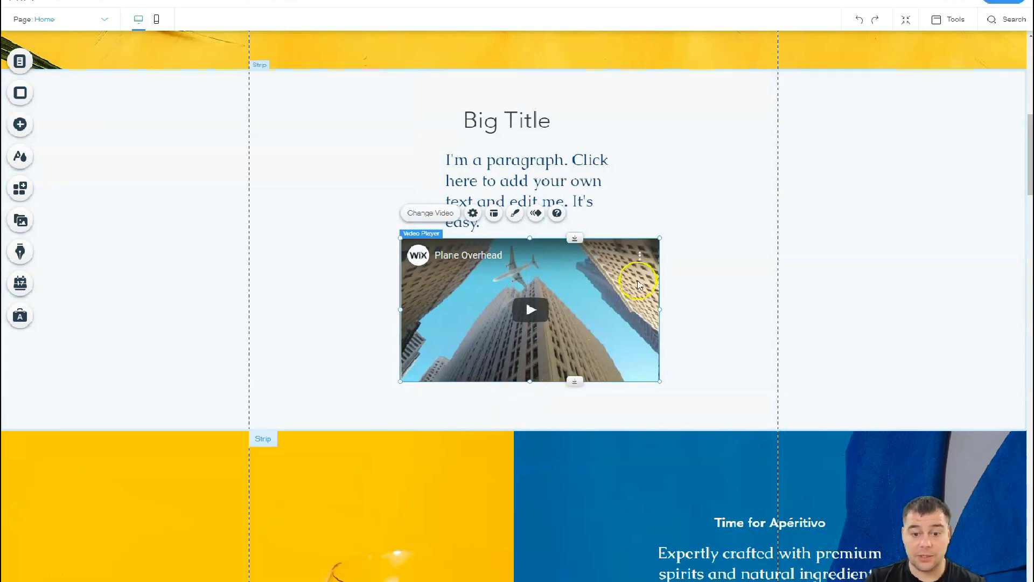
scroll(714, 275, "down", 2)
scroll(200, 175, "up", 2)
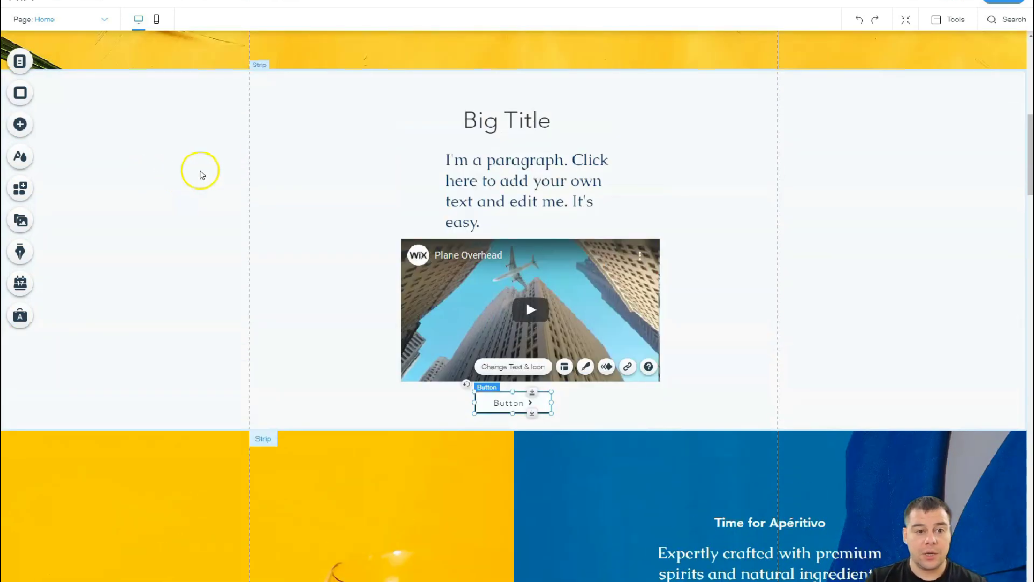
Give the new section's strip a pale yellow background colour
left_click(227, 192)
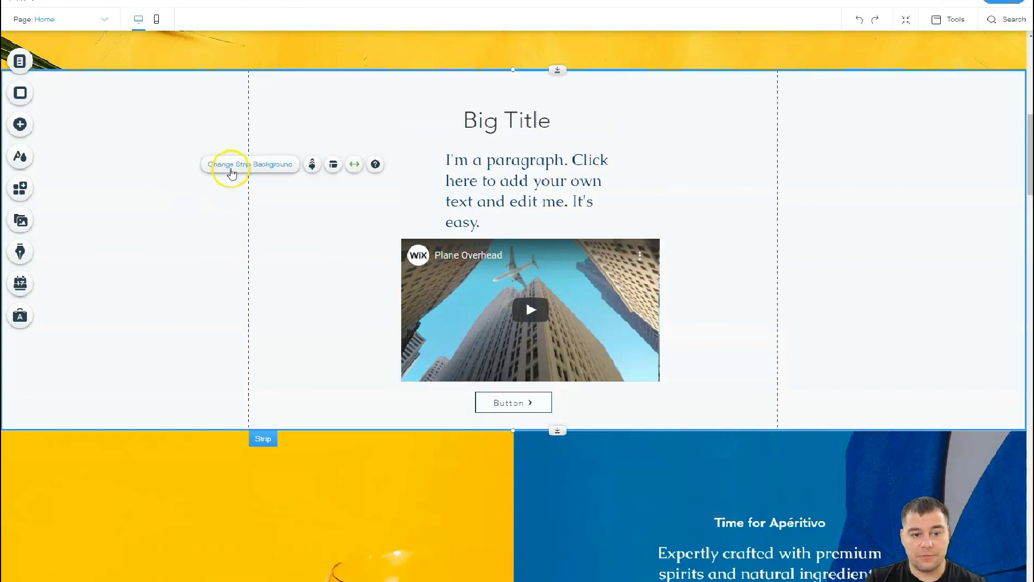
left_click(231, 168)
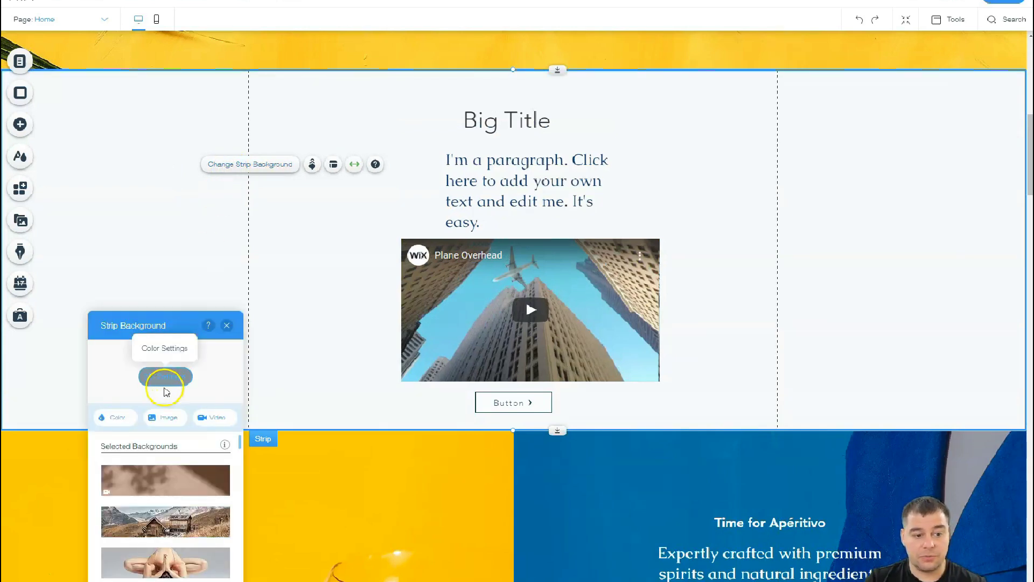
left_click(117, 418)
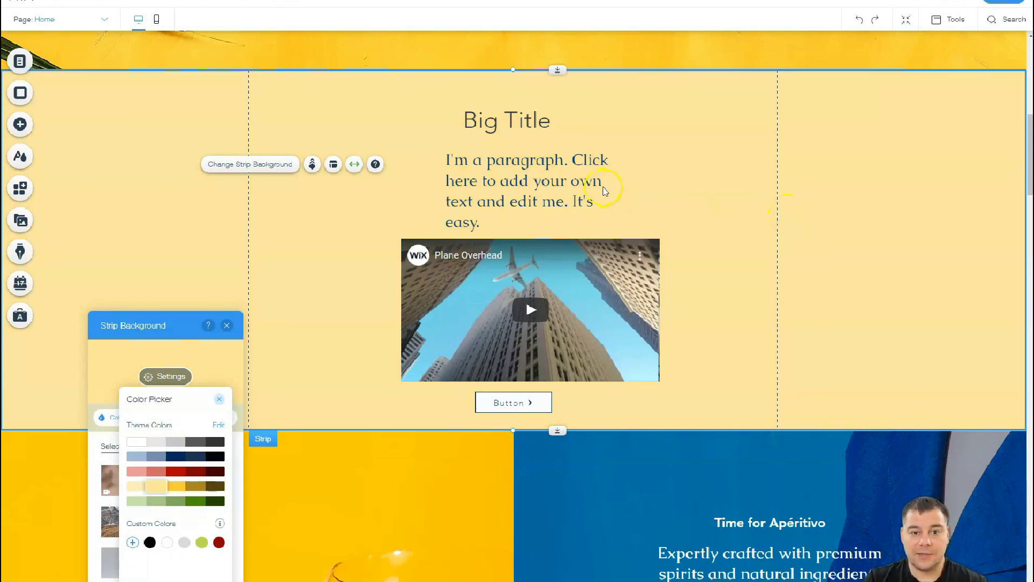
Move the paragraph left of Big Title, enlarge the video, and widen and shift the button right
left_click(495, 165)
mouse_move(493, 172)
left_mouse_down()
mouse_move(363, 156)
mouse_move(314, 125)
left_mouse_up()
left_click(400, 237)
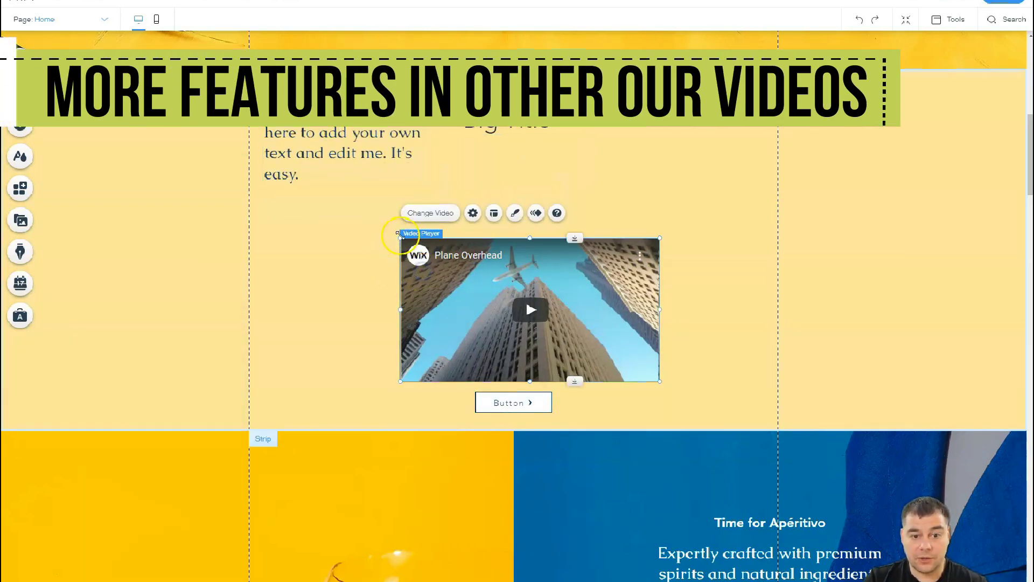
left_click_drag(400, 237, 294, 179)
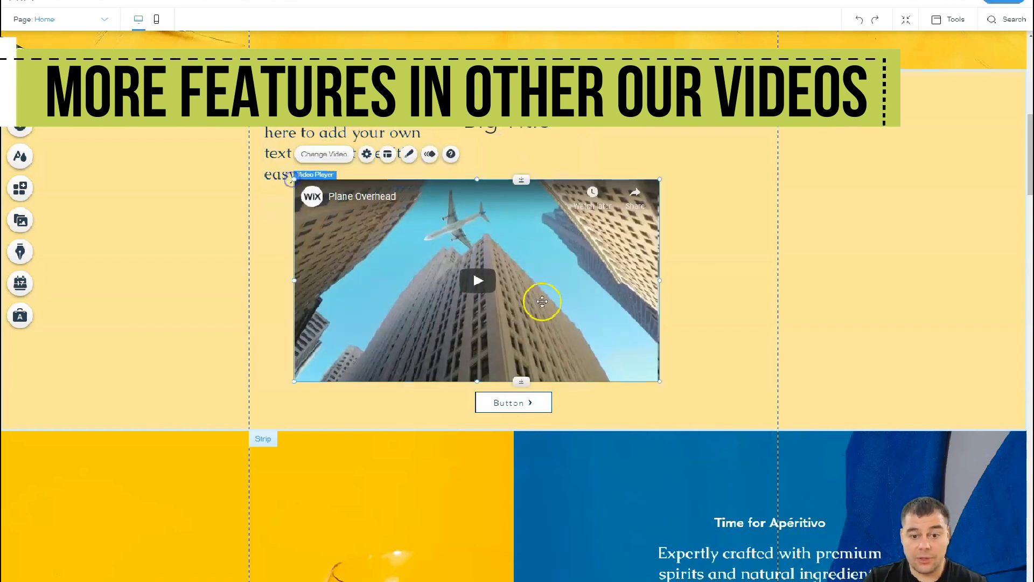
left_click(540, 402)
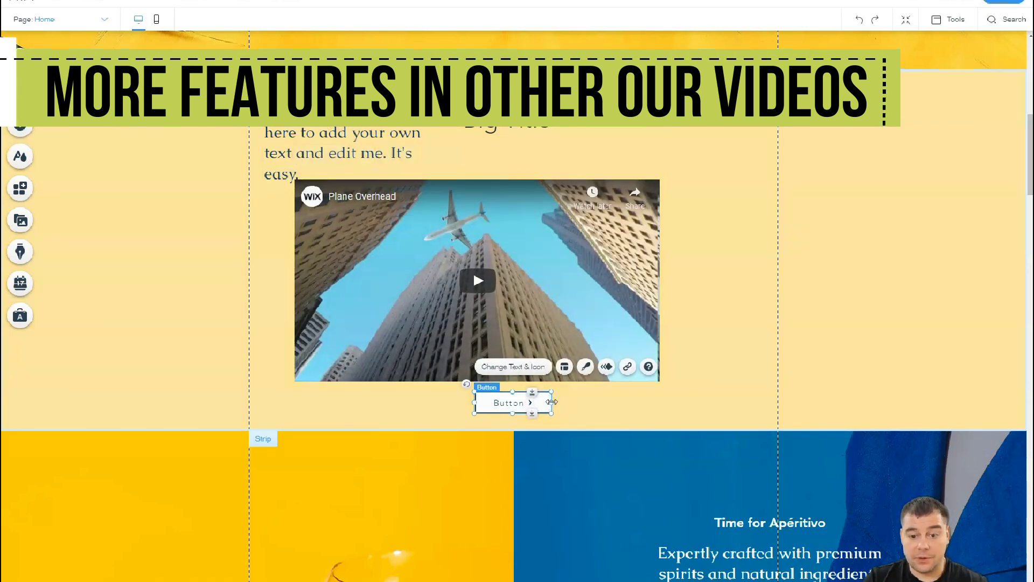
left_click_drag(551, 402, 675, 405)
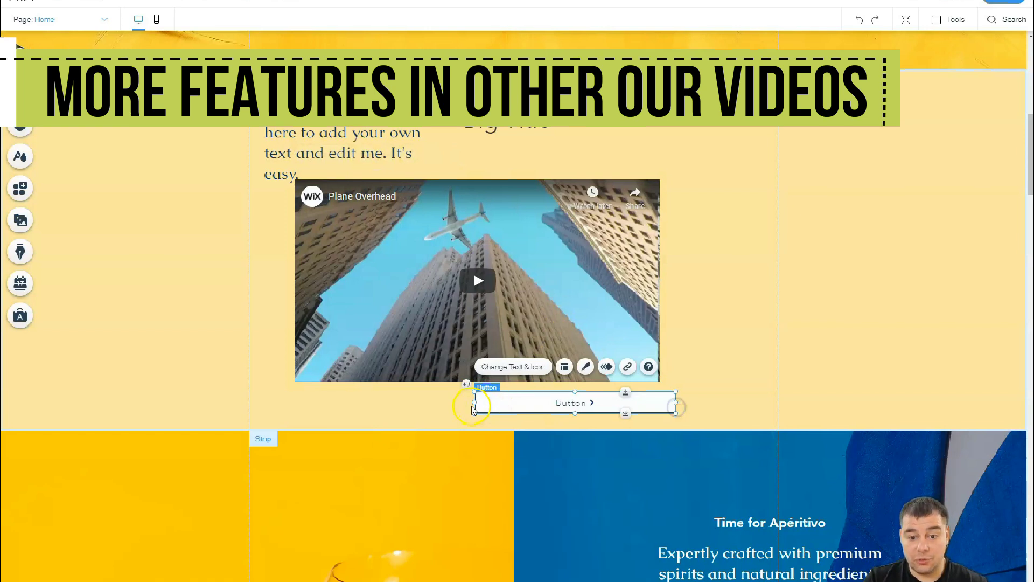
left_click_drag(487, 405, 596, 407)
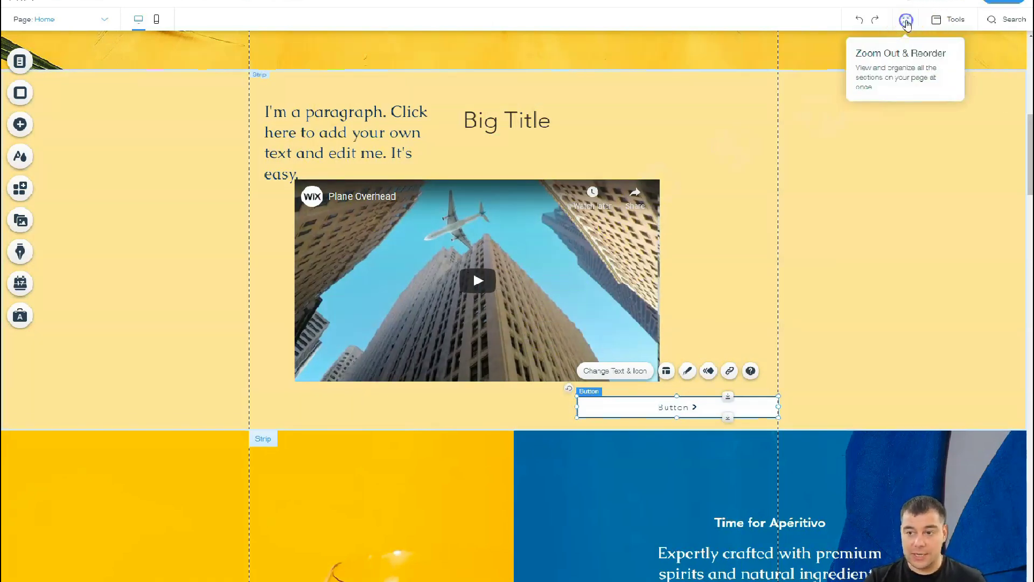
Delete the video section and the empty space it leaves below the hero
left_click(906, 20)
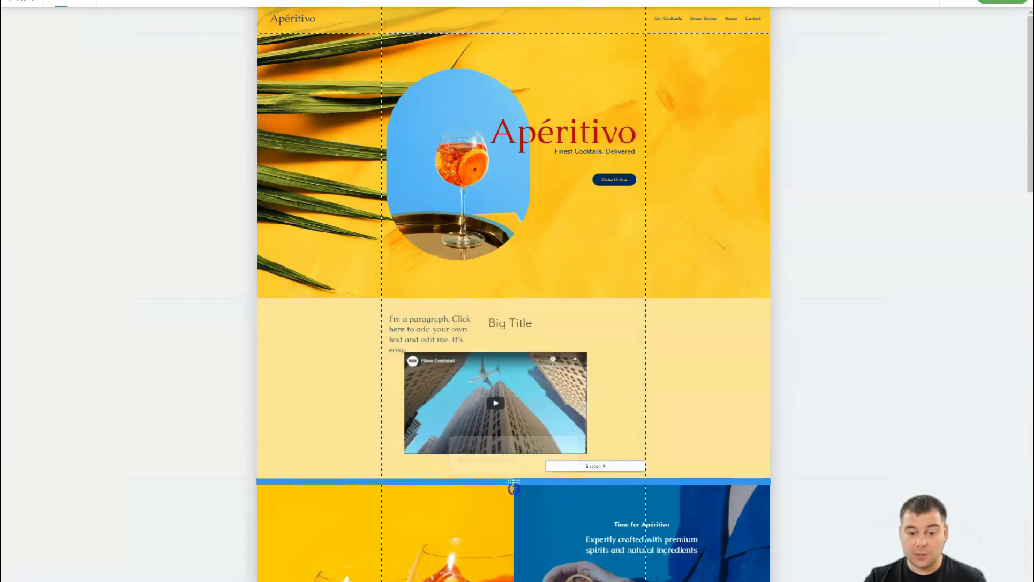
left_click_drag(513, 520, 520, 541)
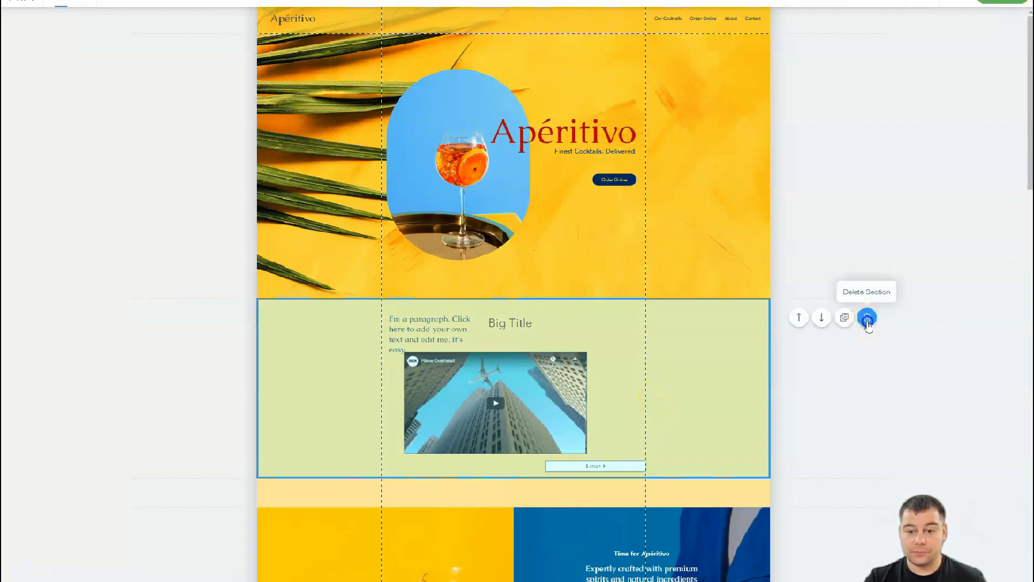
left_click(867, 318)
mouse_move(603, 328)
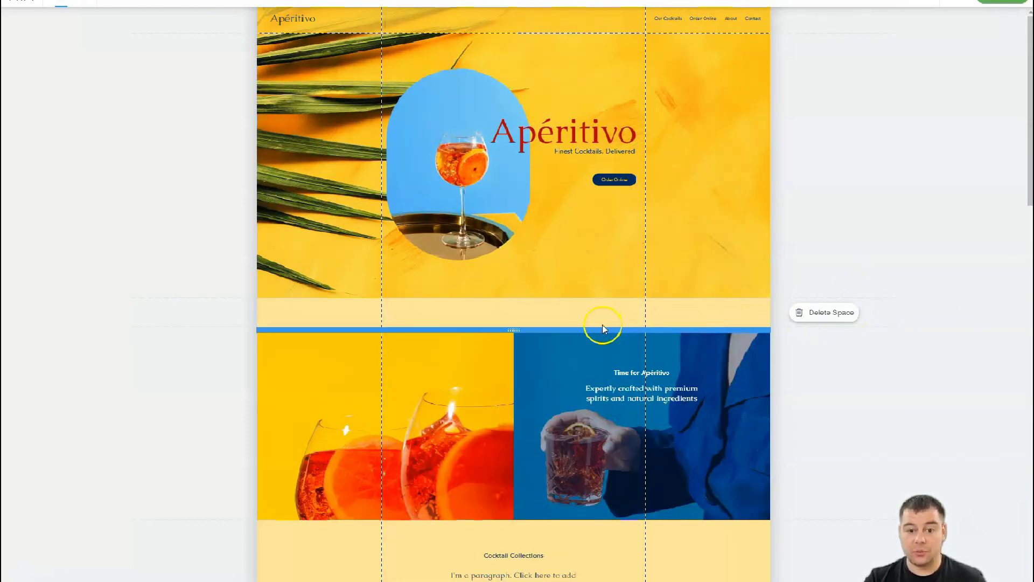
left_click(835, 312)
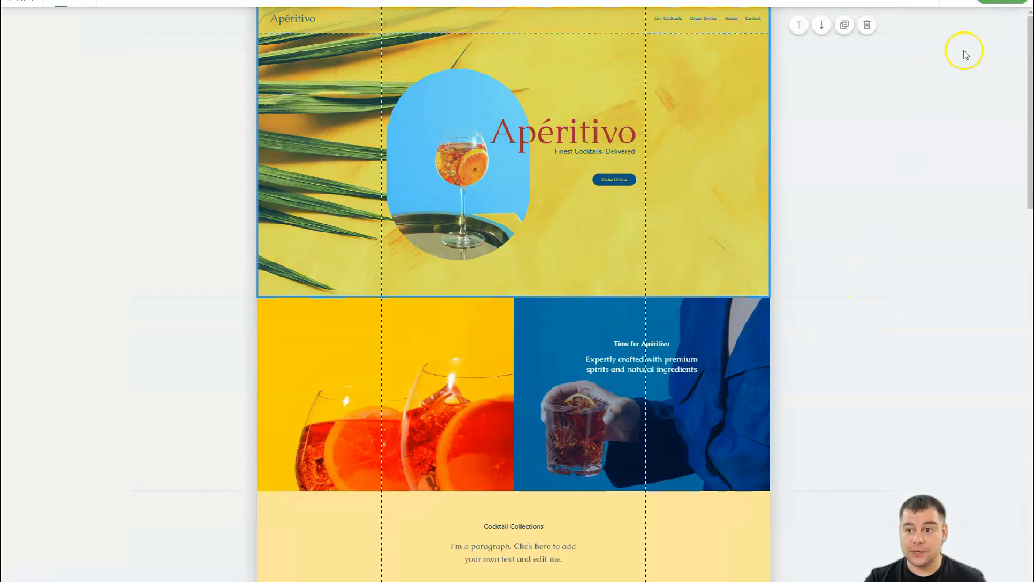
left_click(999, 3)
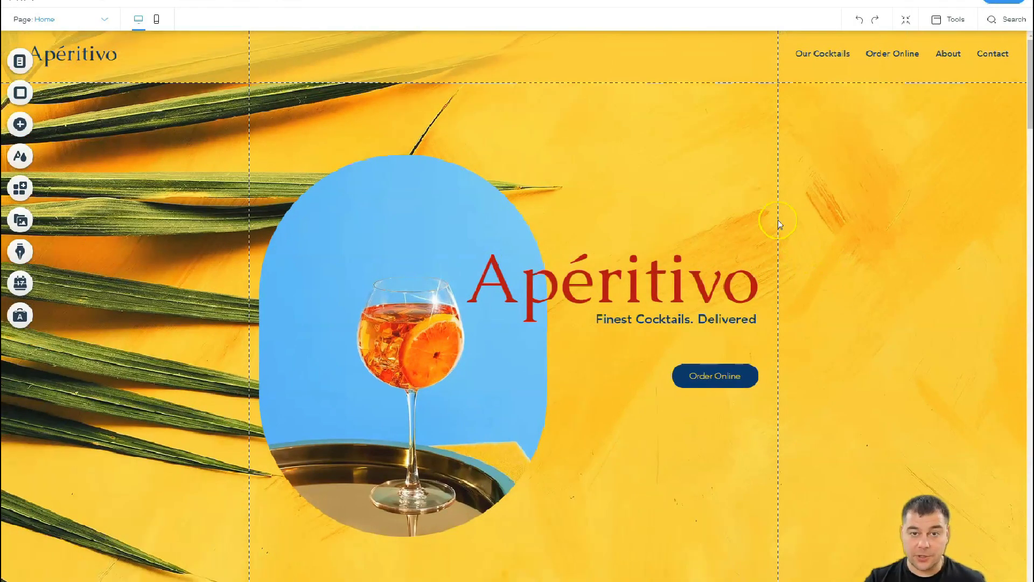
Browse the Add Elements panel's gallery, interactive, shape, box, list, video and menu categories
left_click(18, 126)
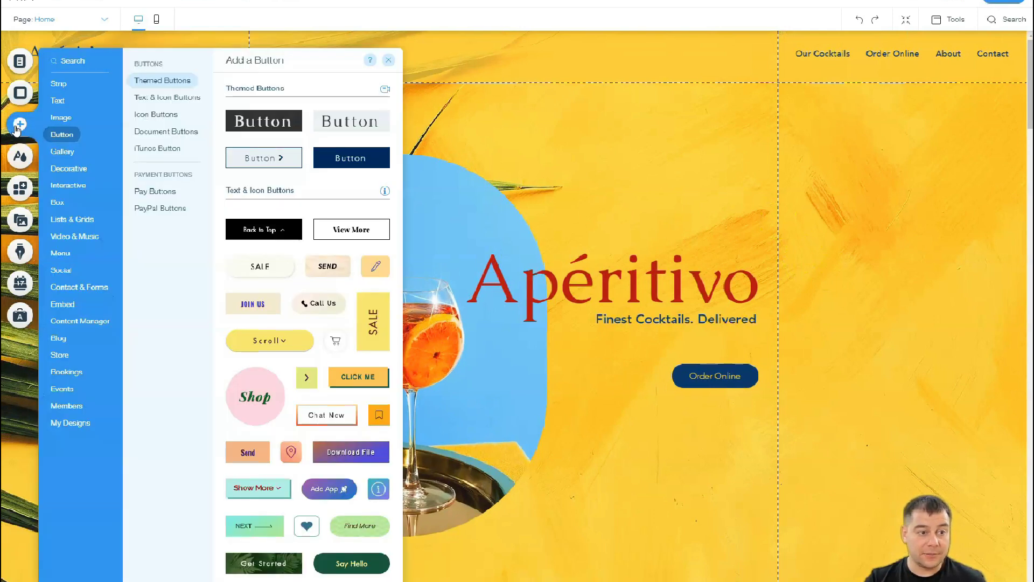
left_click(60, 152)
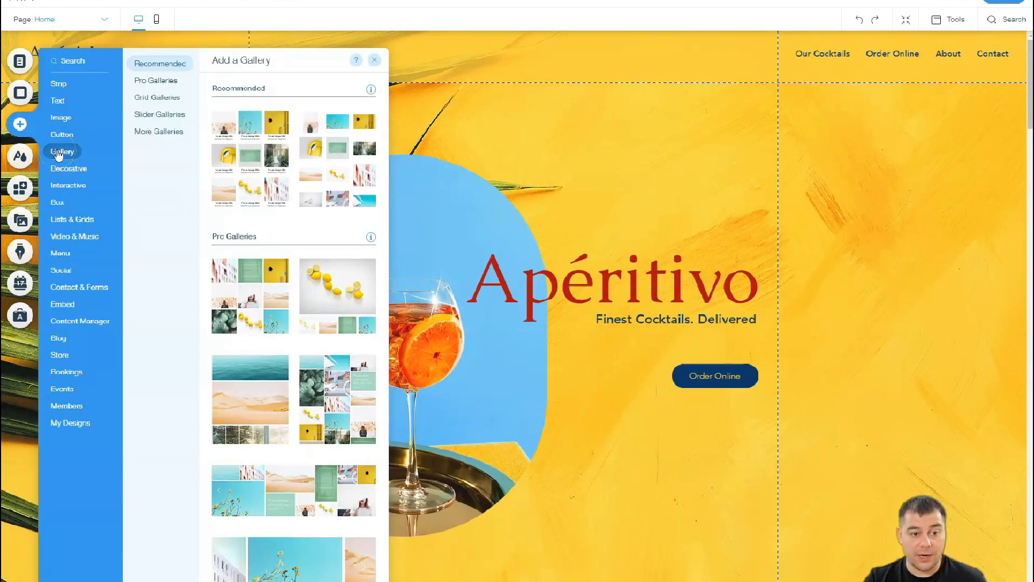
left_click(56, 174)
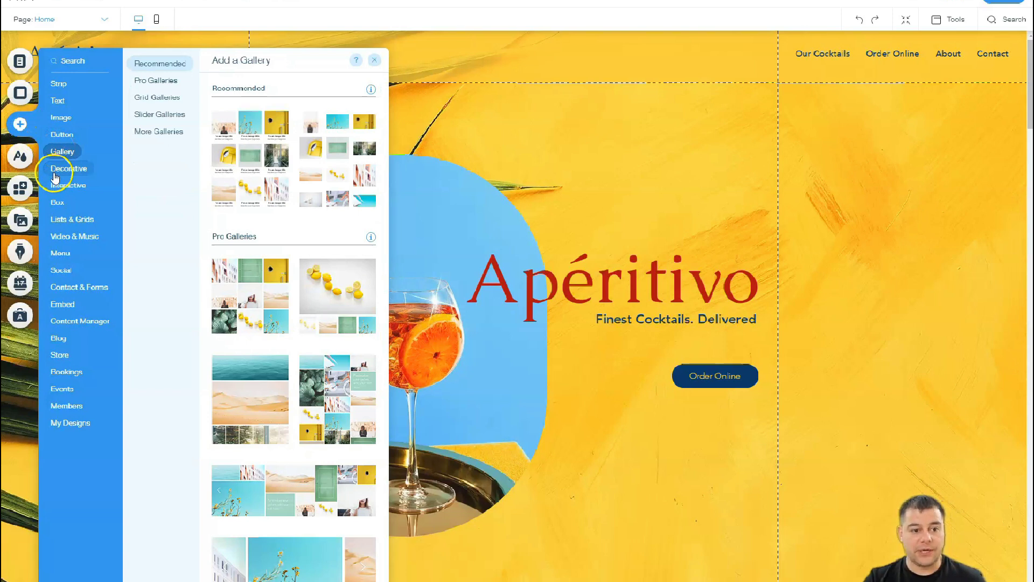
left_click(63, 189)
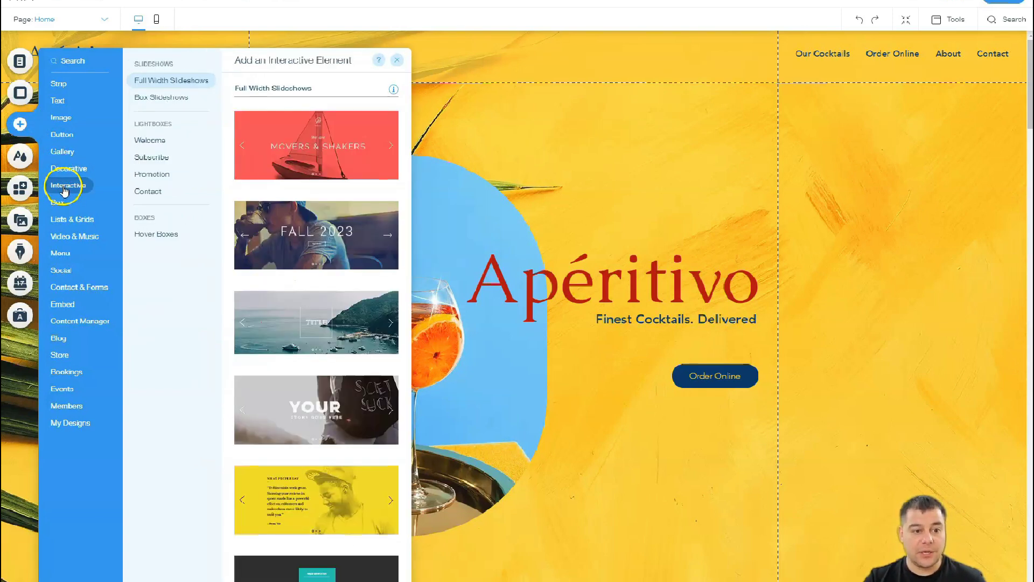
left_click(67, 172)
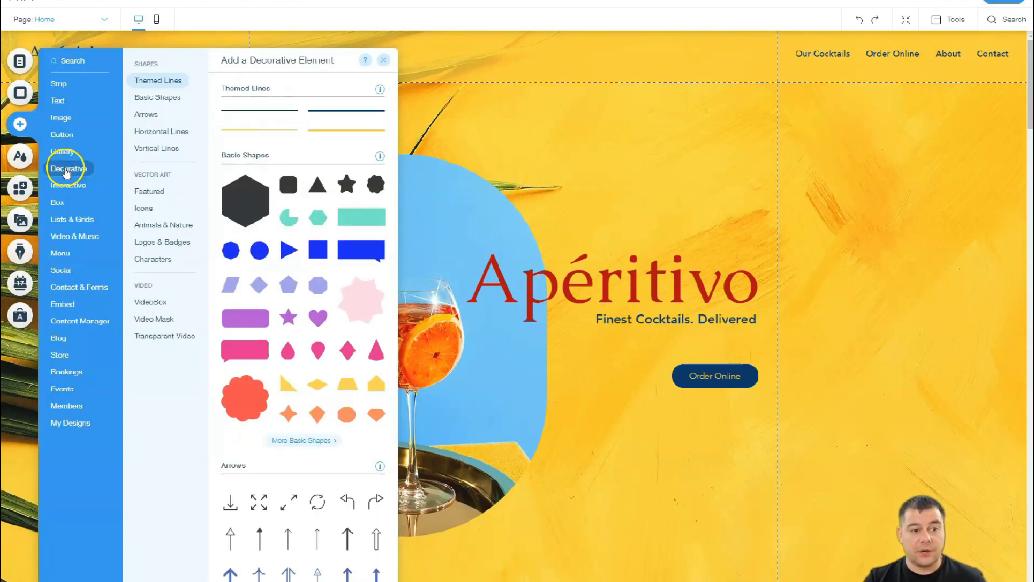
left_click(59, 203)
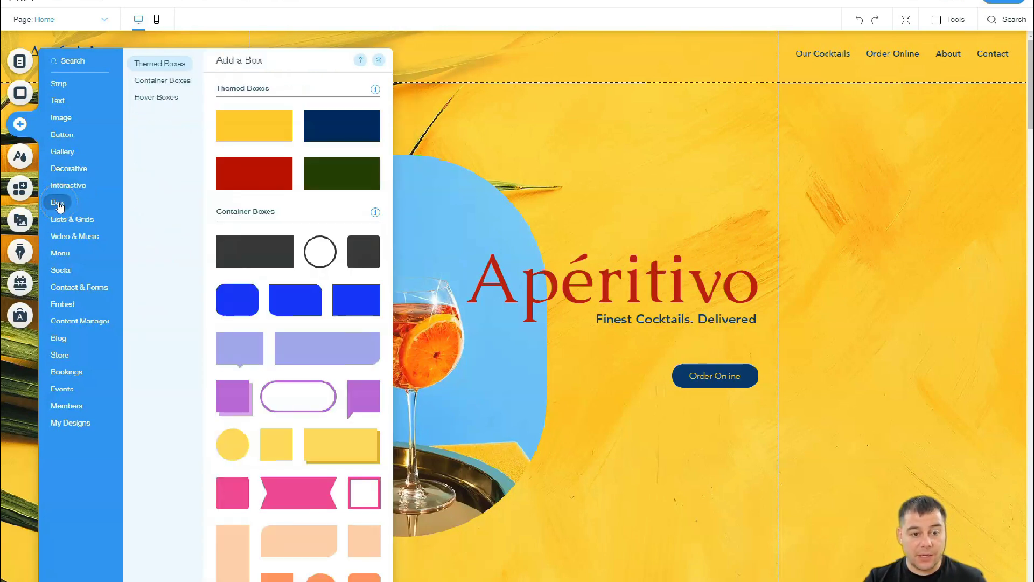
left_click(59, 220)
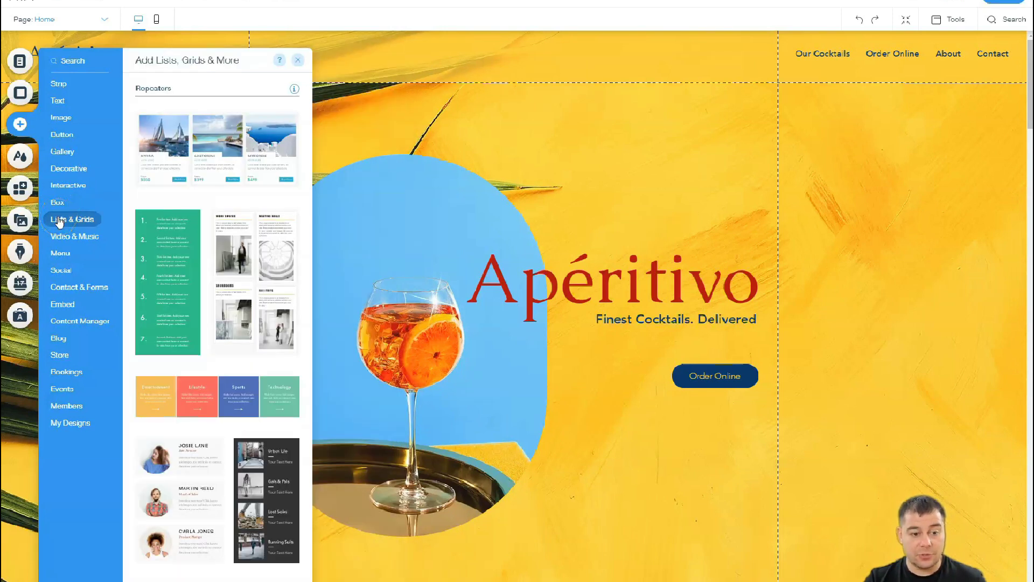
left_click(63, 236)
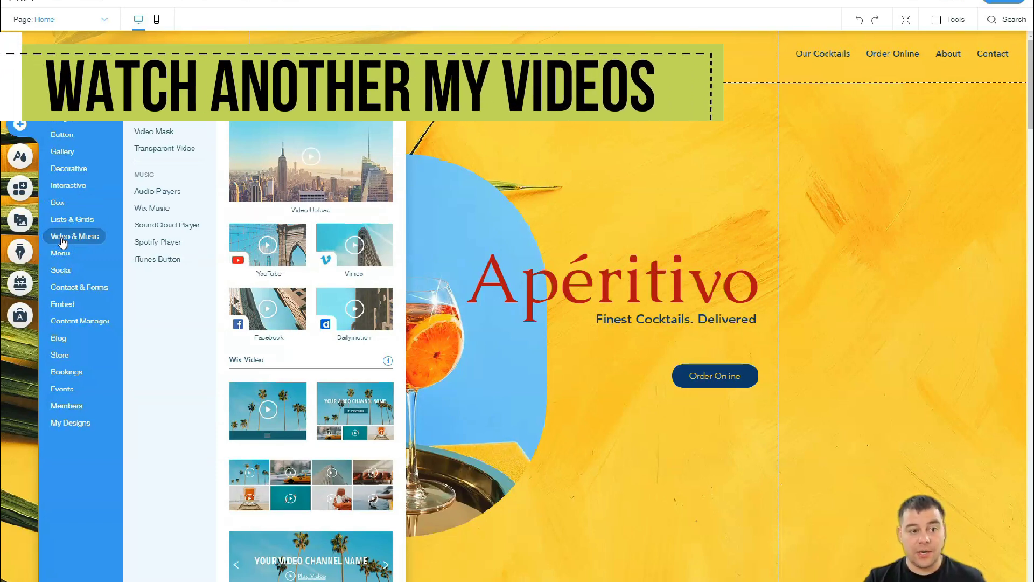
left_click(62, 253)
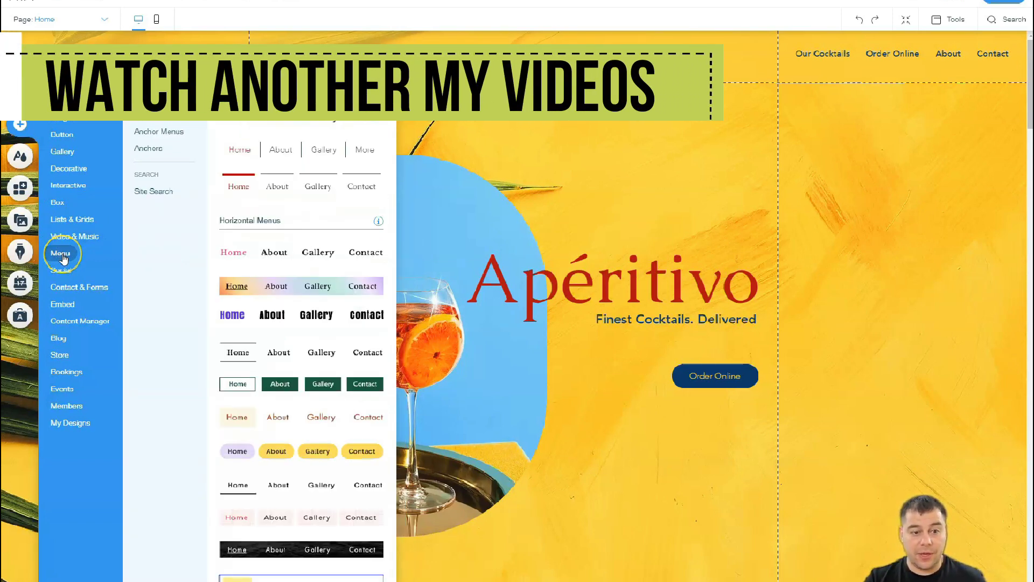
Place a six-icon social bar in the hero, just above the Apéritivo heading
left_click(61, 270)
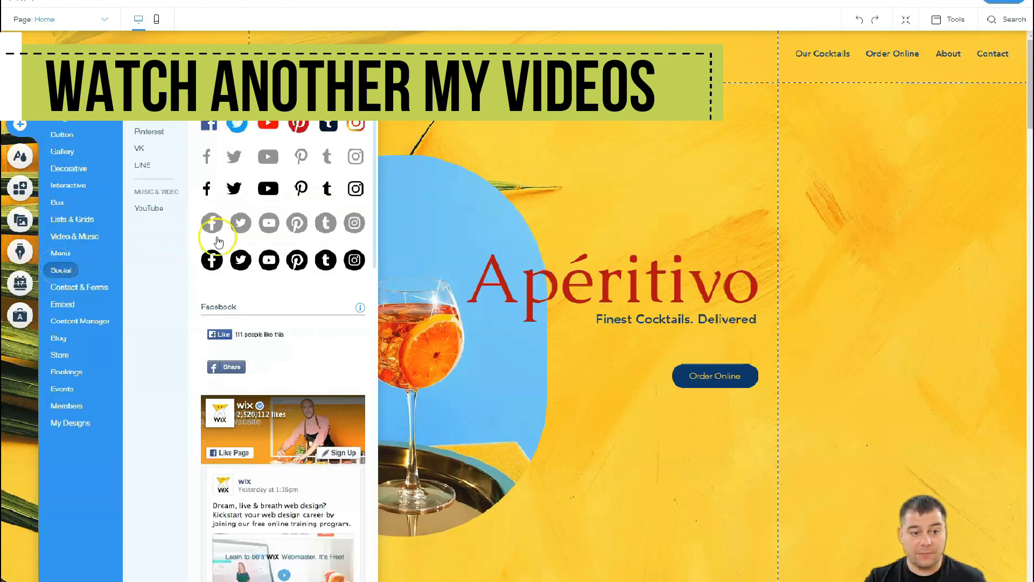
left_click_drag(257, 220, 571, 102)
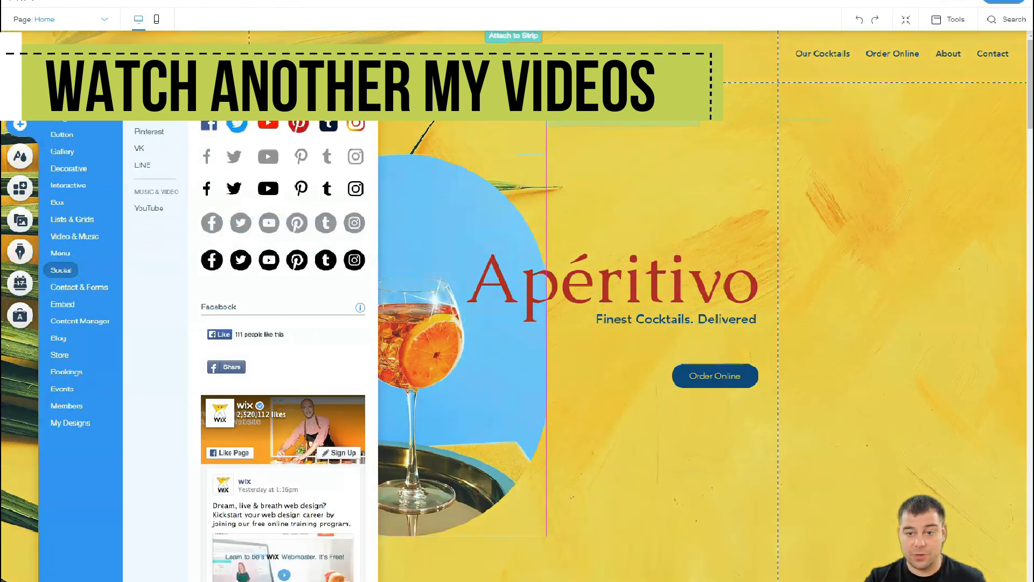
left_click_drag(570, 103, 628, 132)
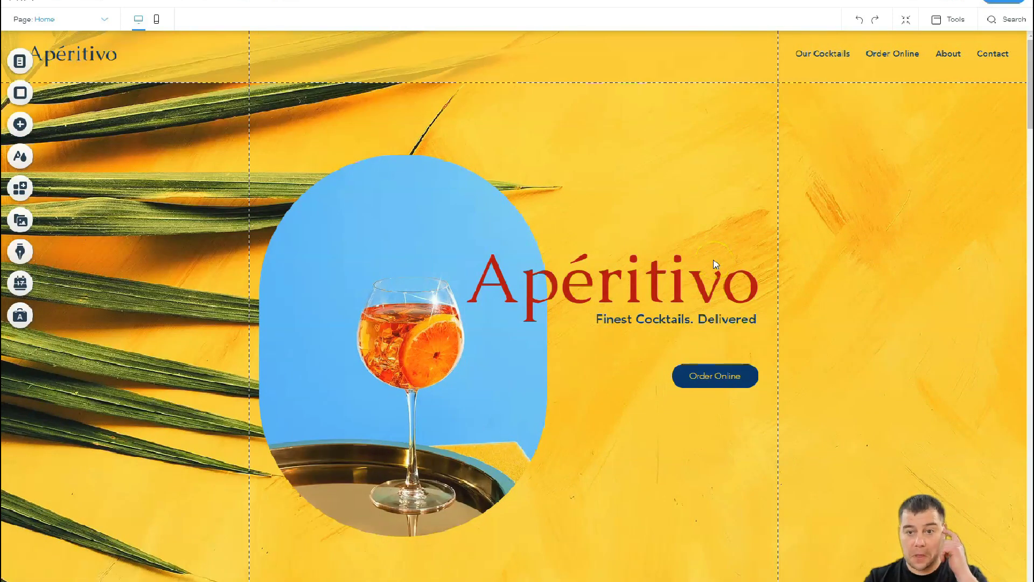
left_click(723, 194)
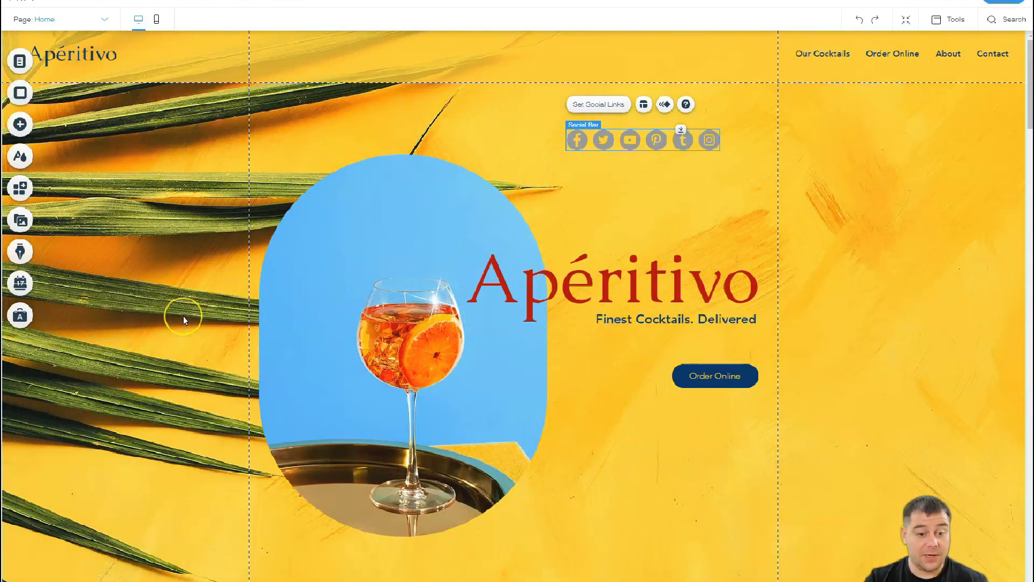
scroll(183, 316, "down", 4)
scroll(184, 314, "down", 4)
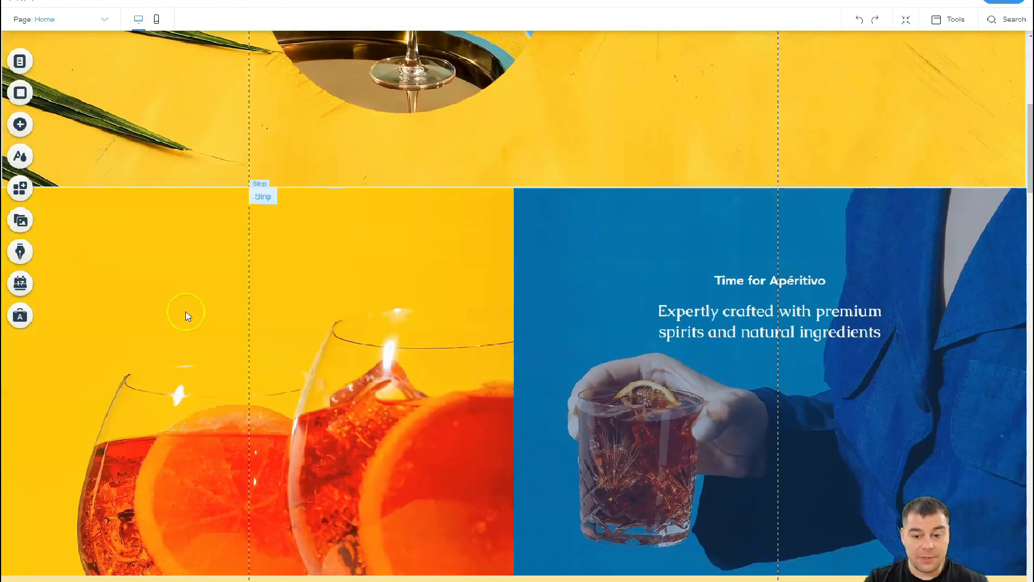
scroll(187, 316, "down", 2)
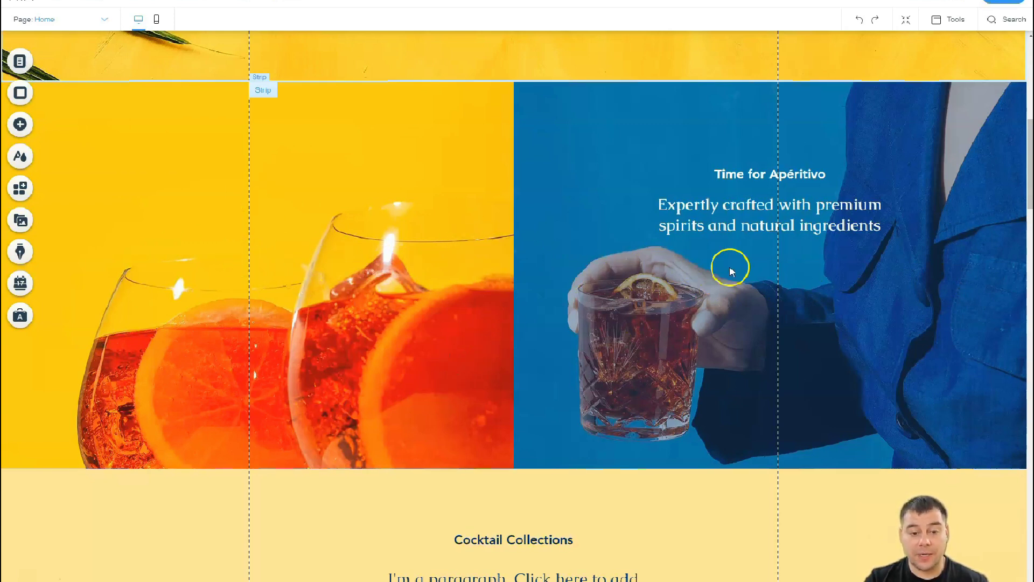
scroll(560, 272, "down", 4)
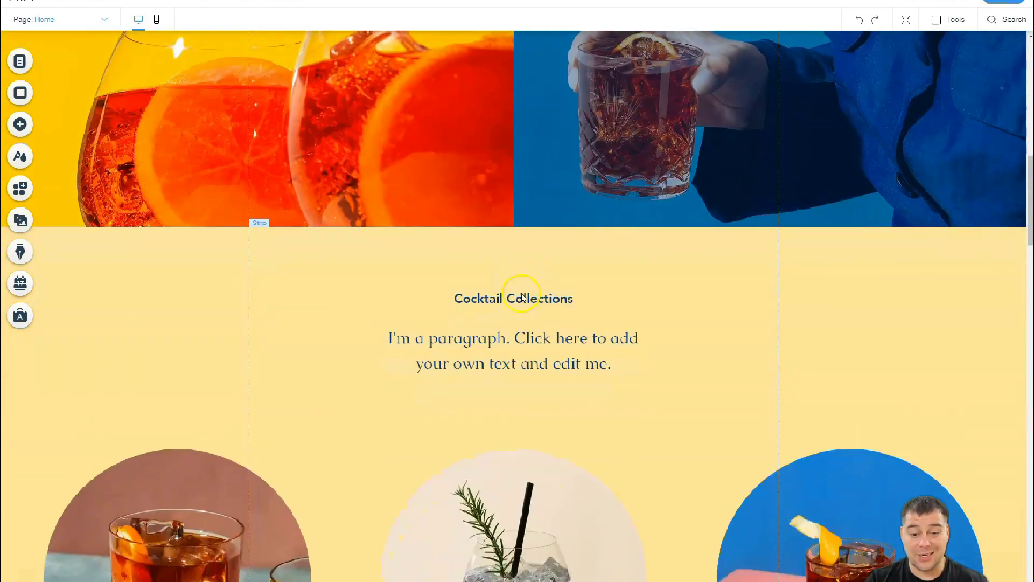
scroll(522, 296, "down", 4)
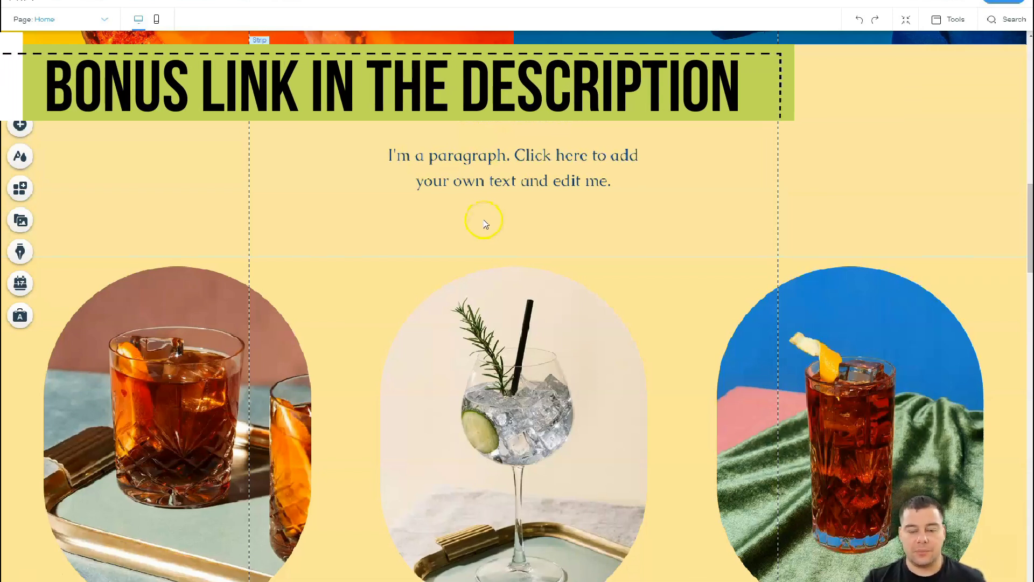
scroll(481, 218, "down", 3)
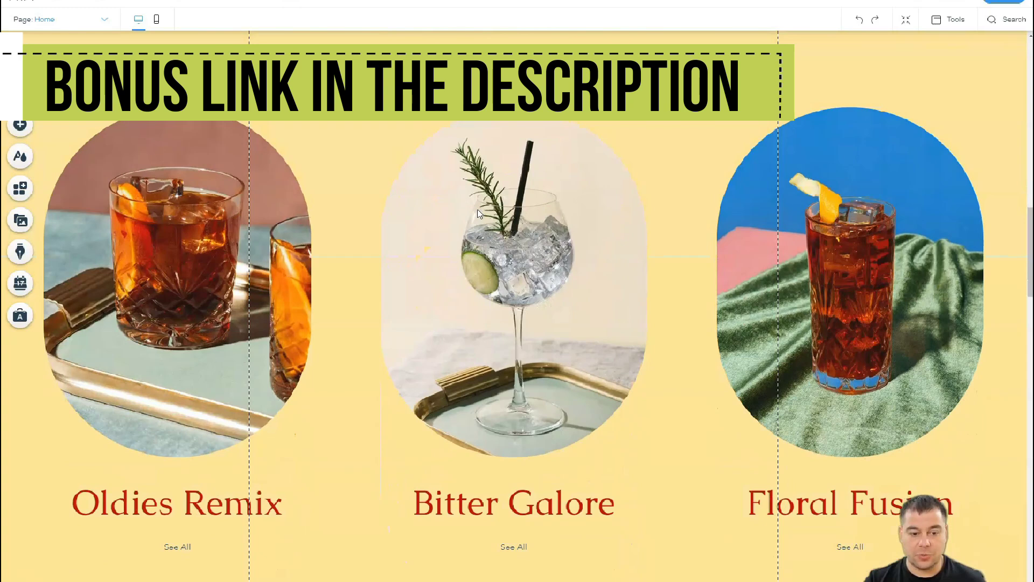
scroll(477, 214, "down", 1)
left_click(591, 423)
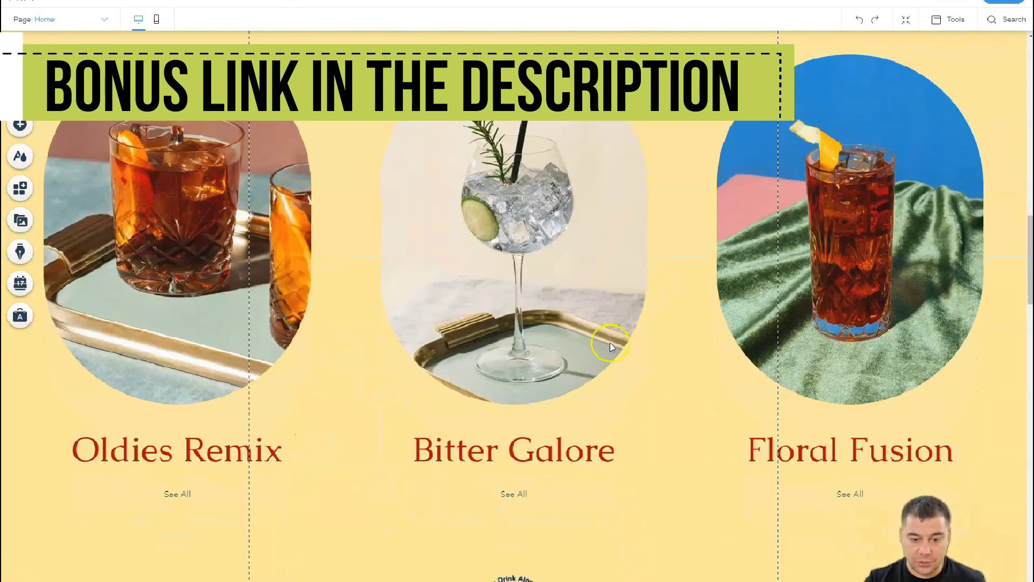
scroll(554, 325, "down", 4)
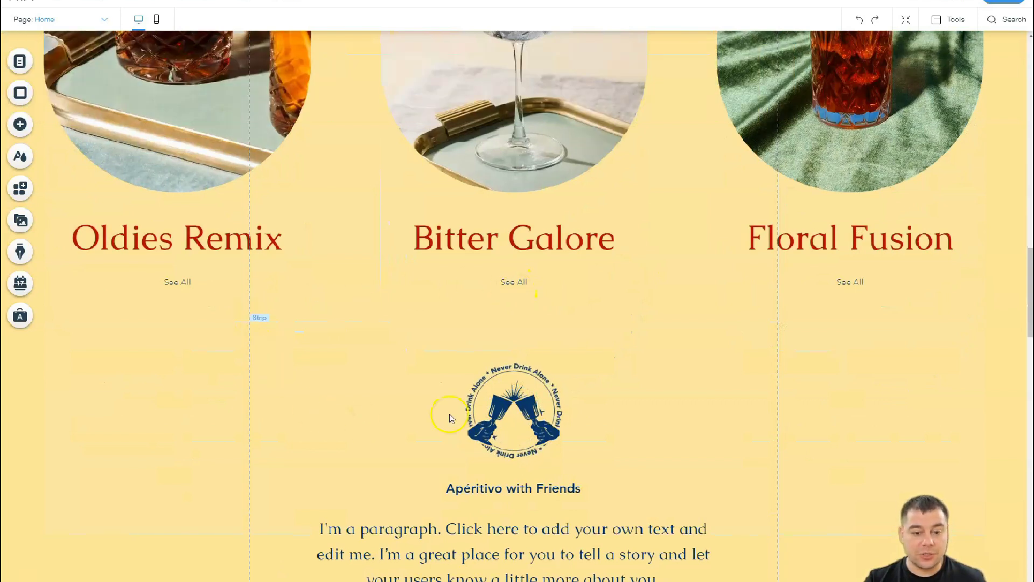
scroll(595, 377, "down", 5)
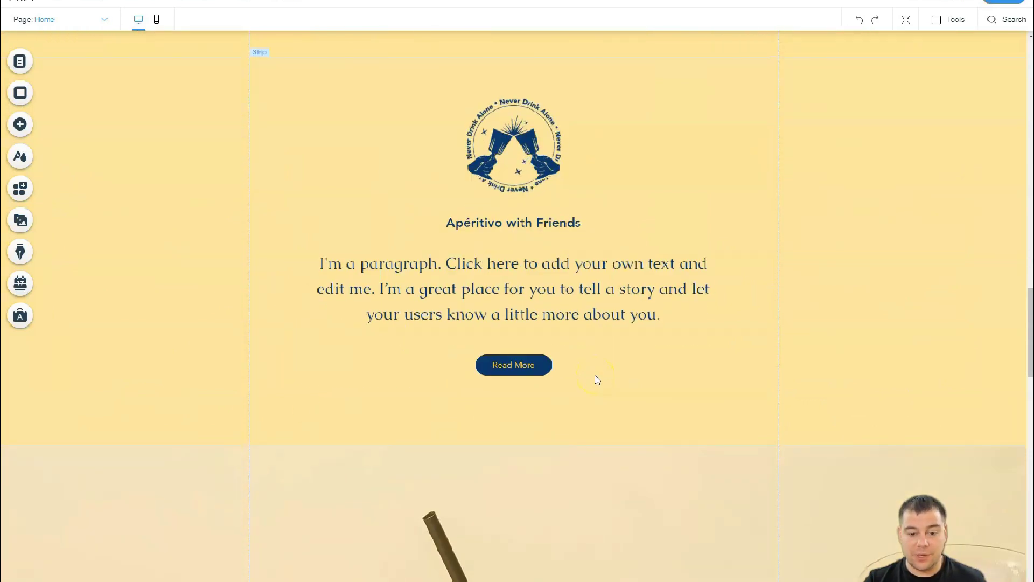
scroll(595, 377, "down", 4)
scroll(594, 375, "down", 5)
scroll(594, 375, "down", 2)
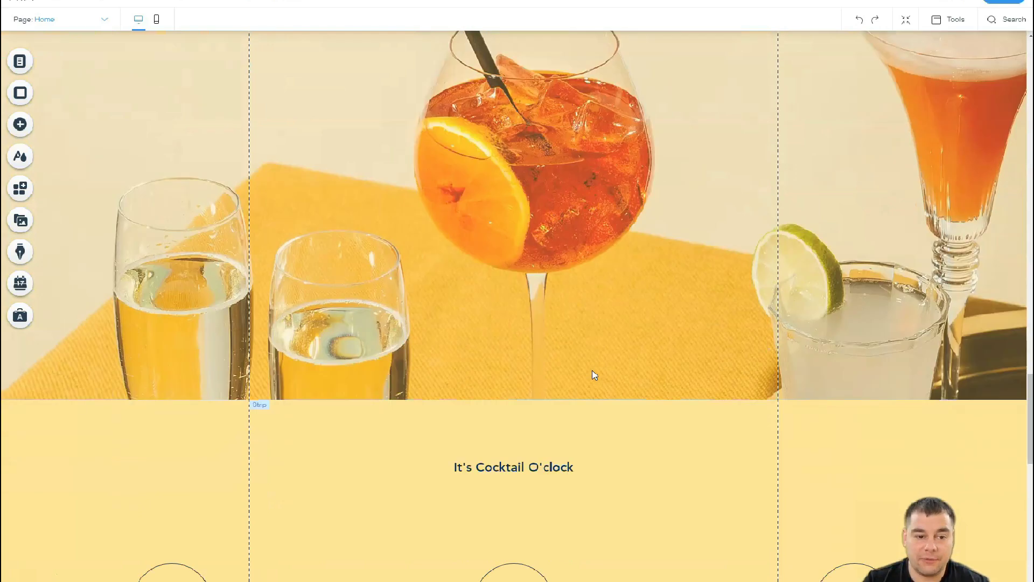
scroll(594, 375, "down", 3)
scroll(594, 376, "down", 4)
scroll(595, 376, "down", 1)
scroll(595, 375, "up", 5)
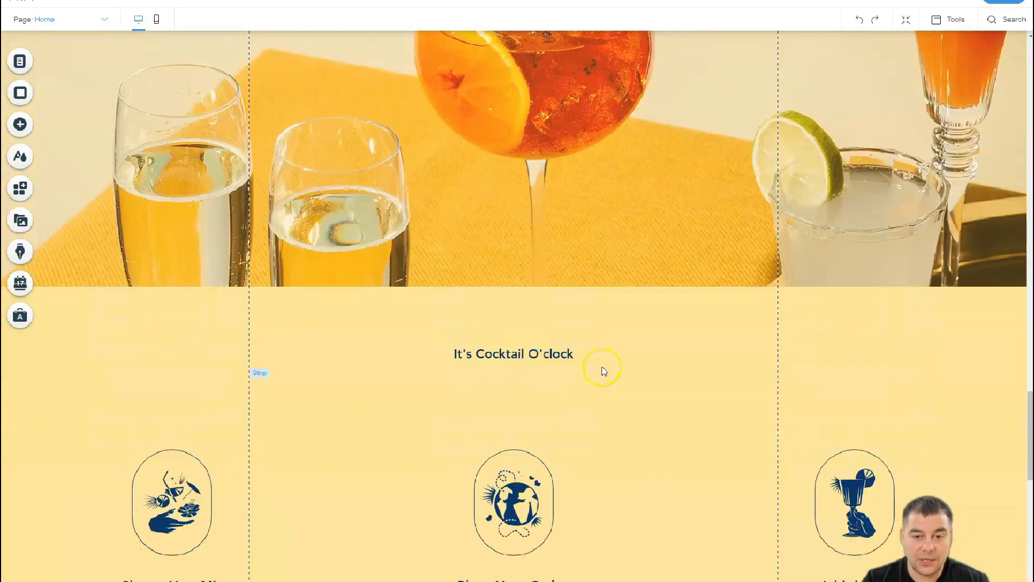
scroll(600, 370, "up", 5)
scroll(603, 369, "up", 2)
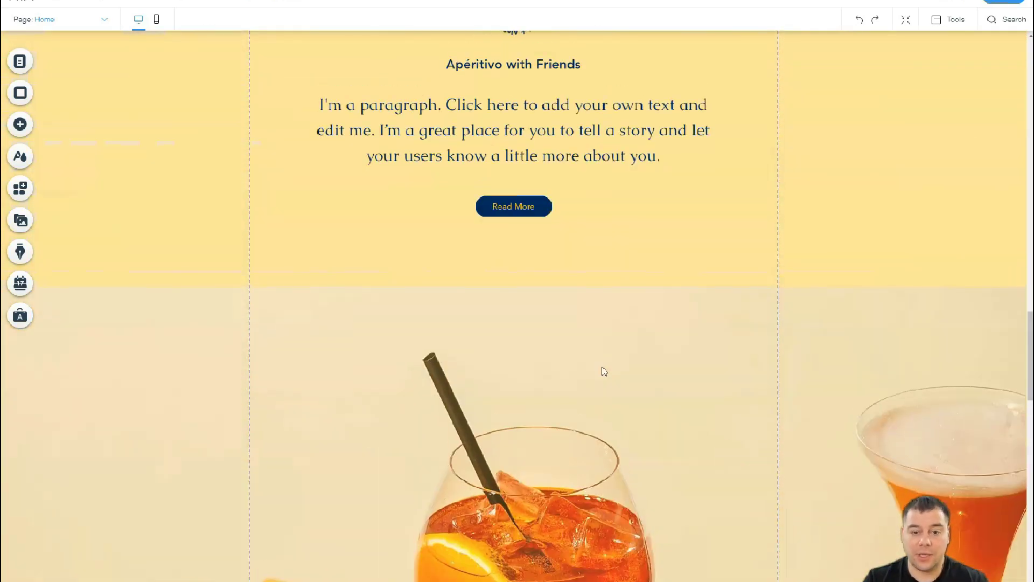
scroll(582, 361, "up", 3)
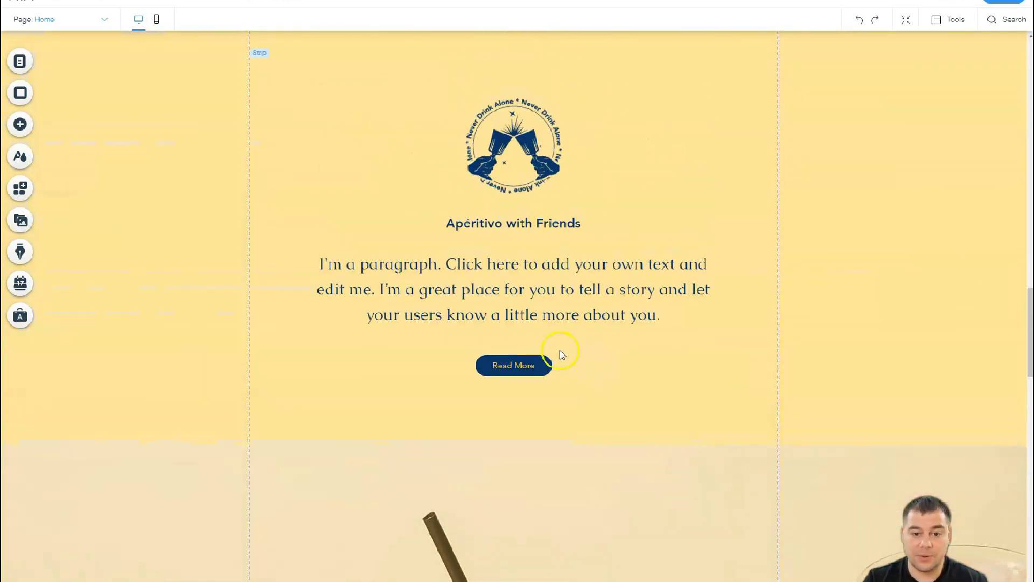
left_click(512, 368)
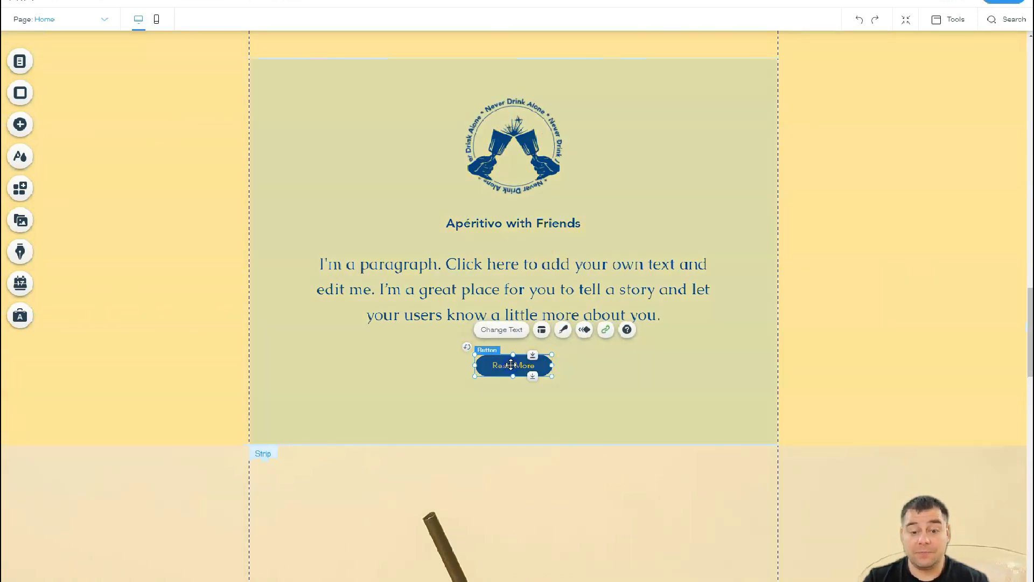
left_click(604, 332)
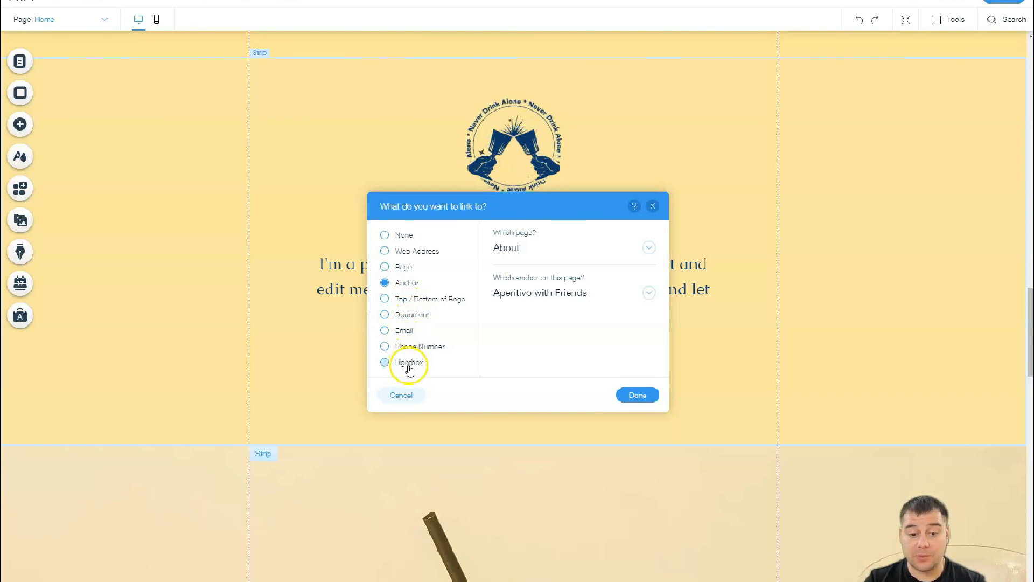
left_click(652, 206)
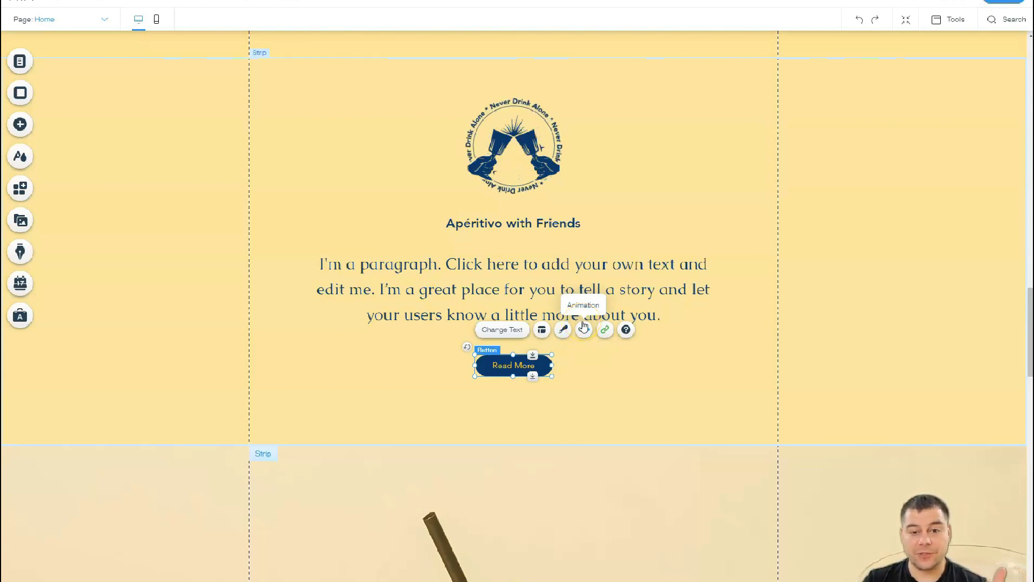
left_click(583, 326)
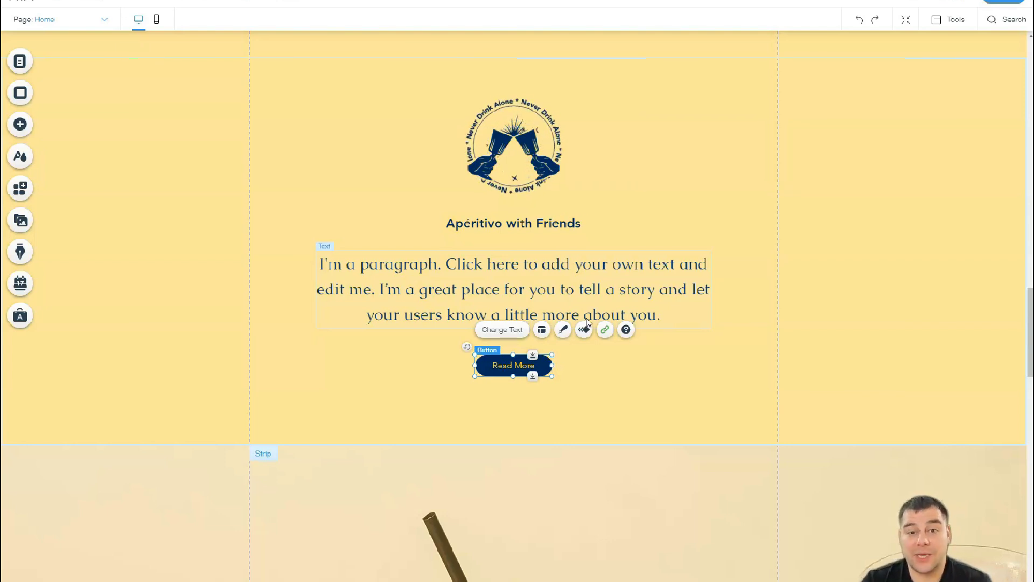
left_click(586, 316)
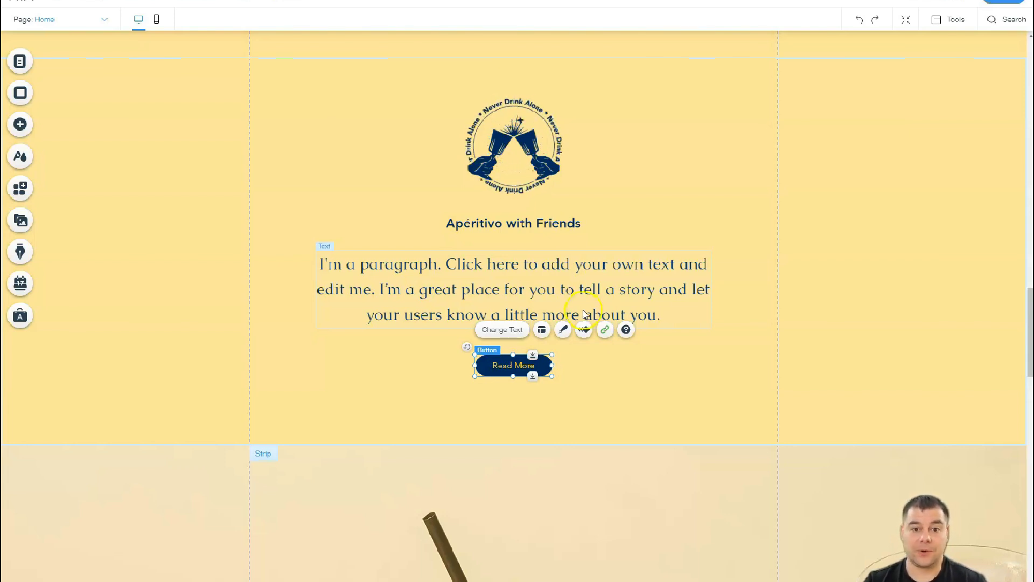
left_click(576, 289)
left_click(562, 284)
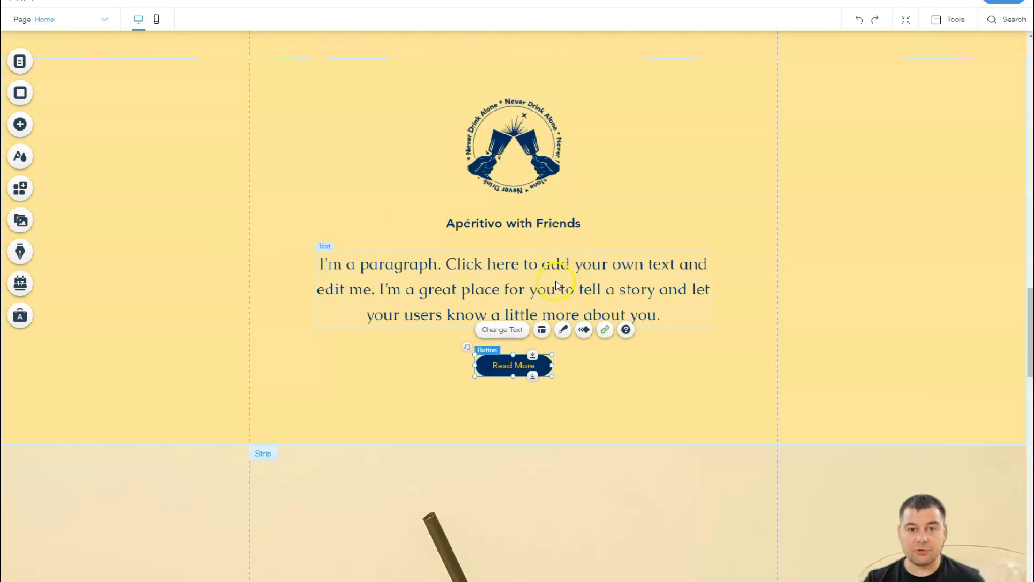
scroll(535, 215, "up", 3)
scroll(534, 221, "up", 3)
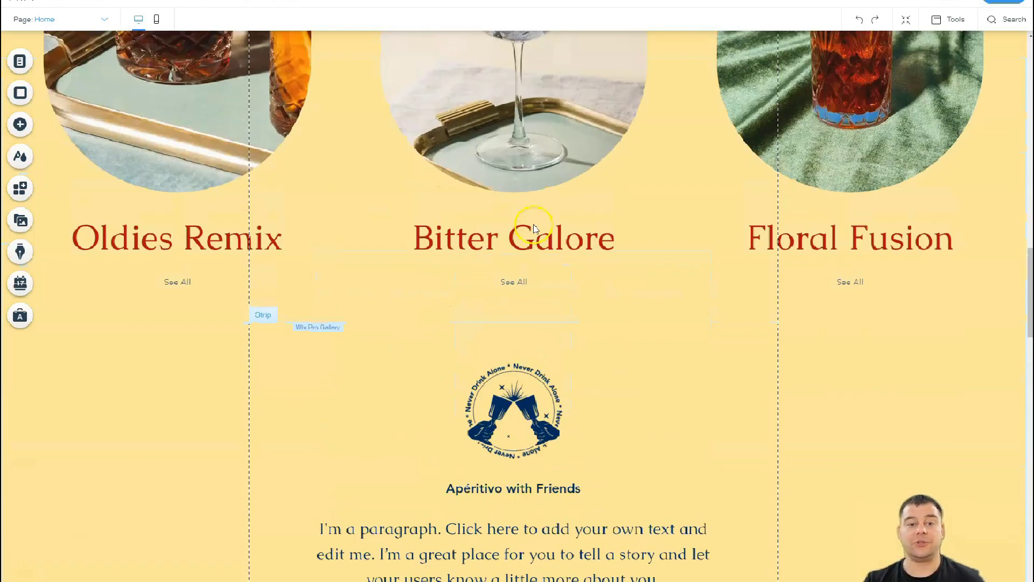
scroll(533, 229, "up", 3)
scroll(533, 228, "up", 2)
scroll(533, 228, "up", 3)
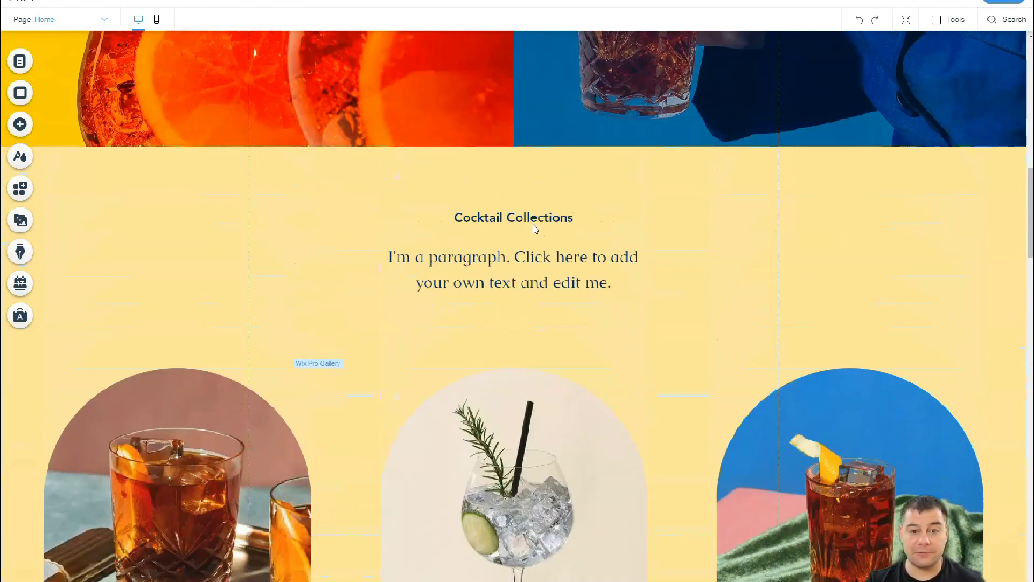
scroll(533, 228, "up", 3)
scroll(534, 229, "up", 3)
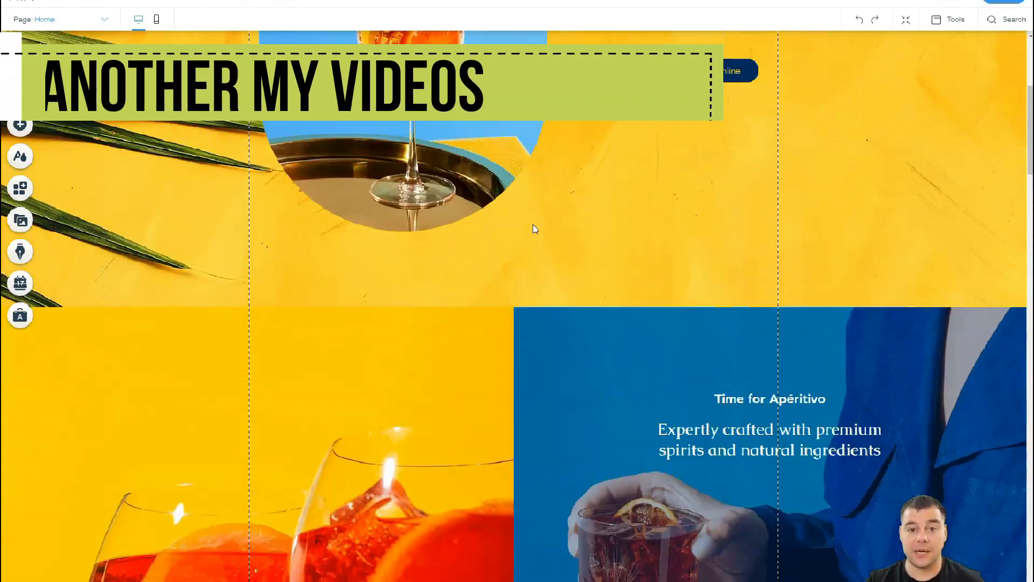
scroll(535, 229, "up", 3)
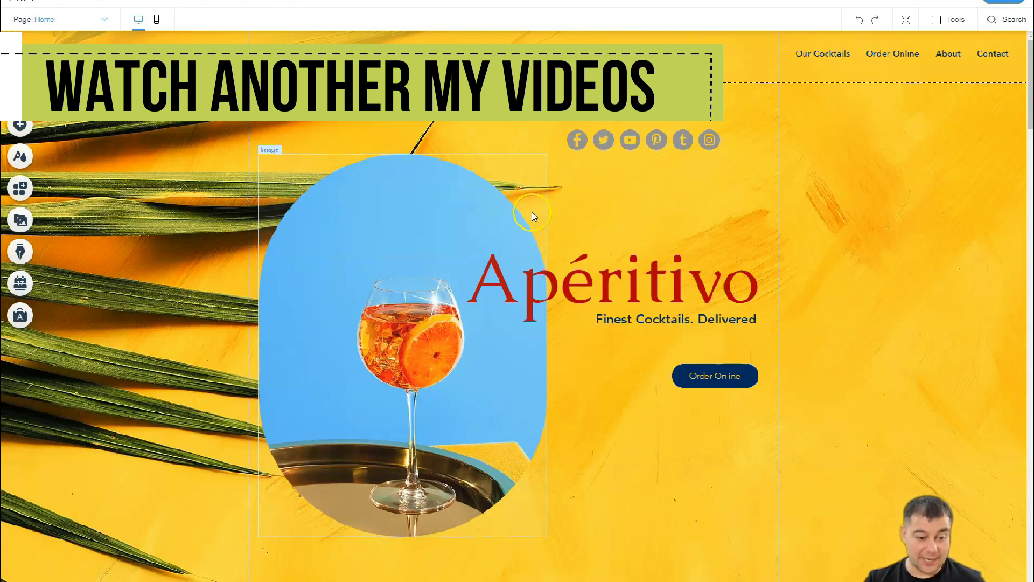
left_click(533, 216)
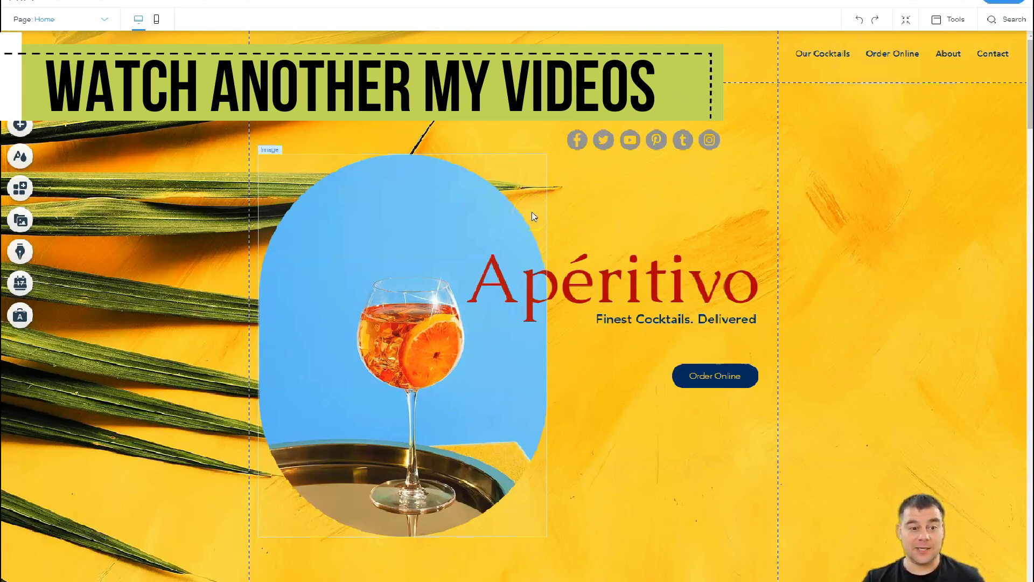